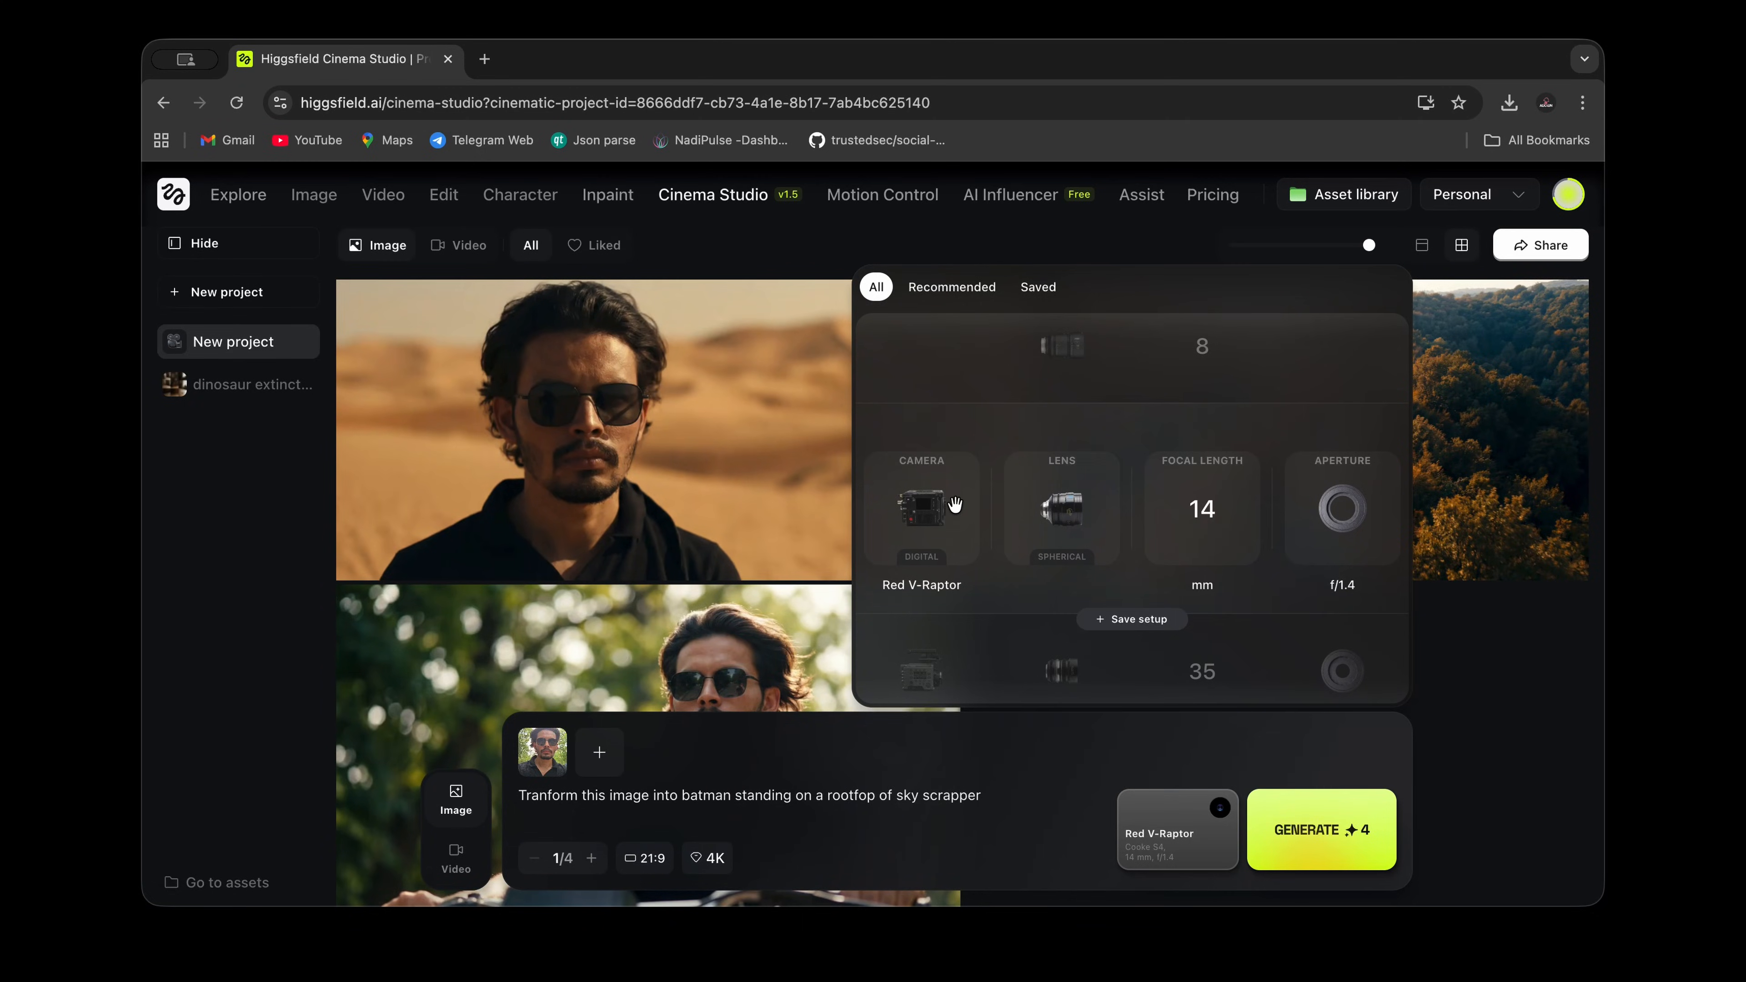
# Step: Browse the camera bodies available in the image camera setup
pyautogui.scroll(-3, 955, 504)
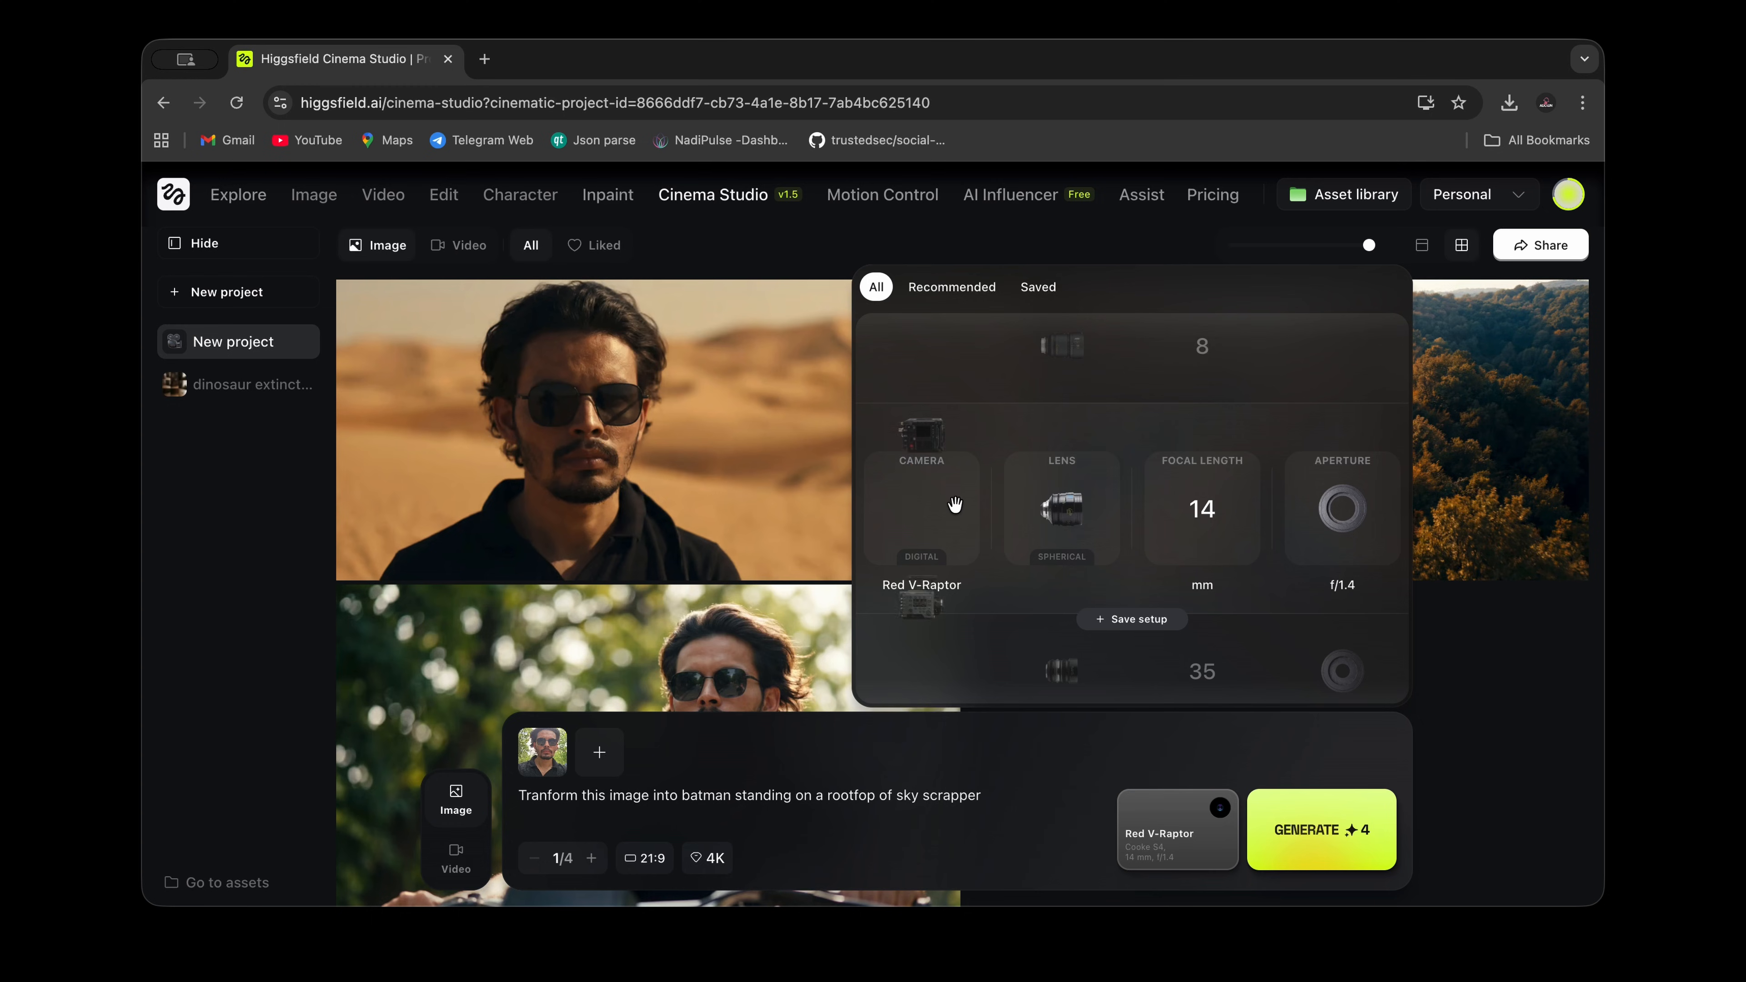
pyautogui.scroll(-1, 955, 504)
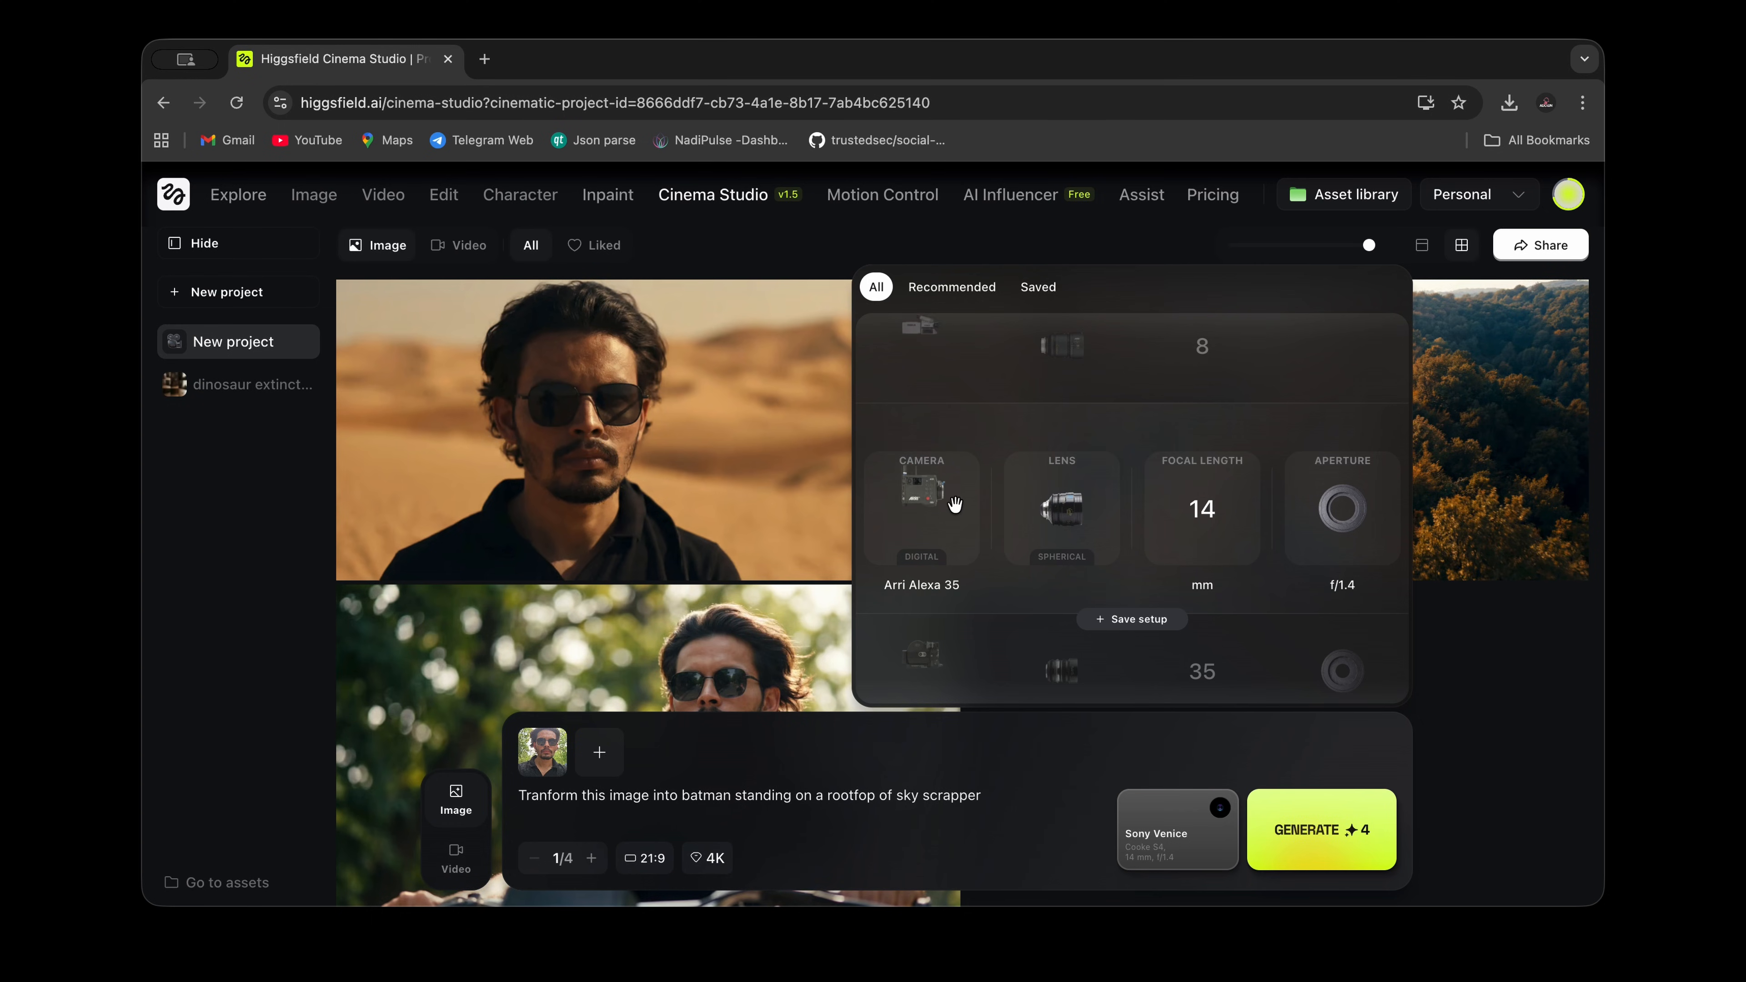
pyautogui.scroll(-2, 1038, 523)
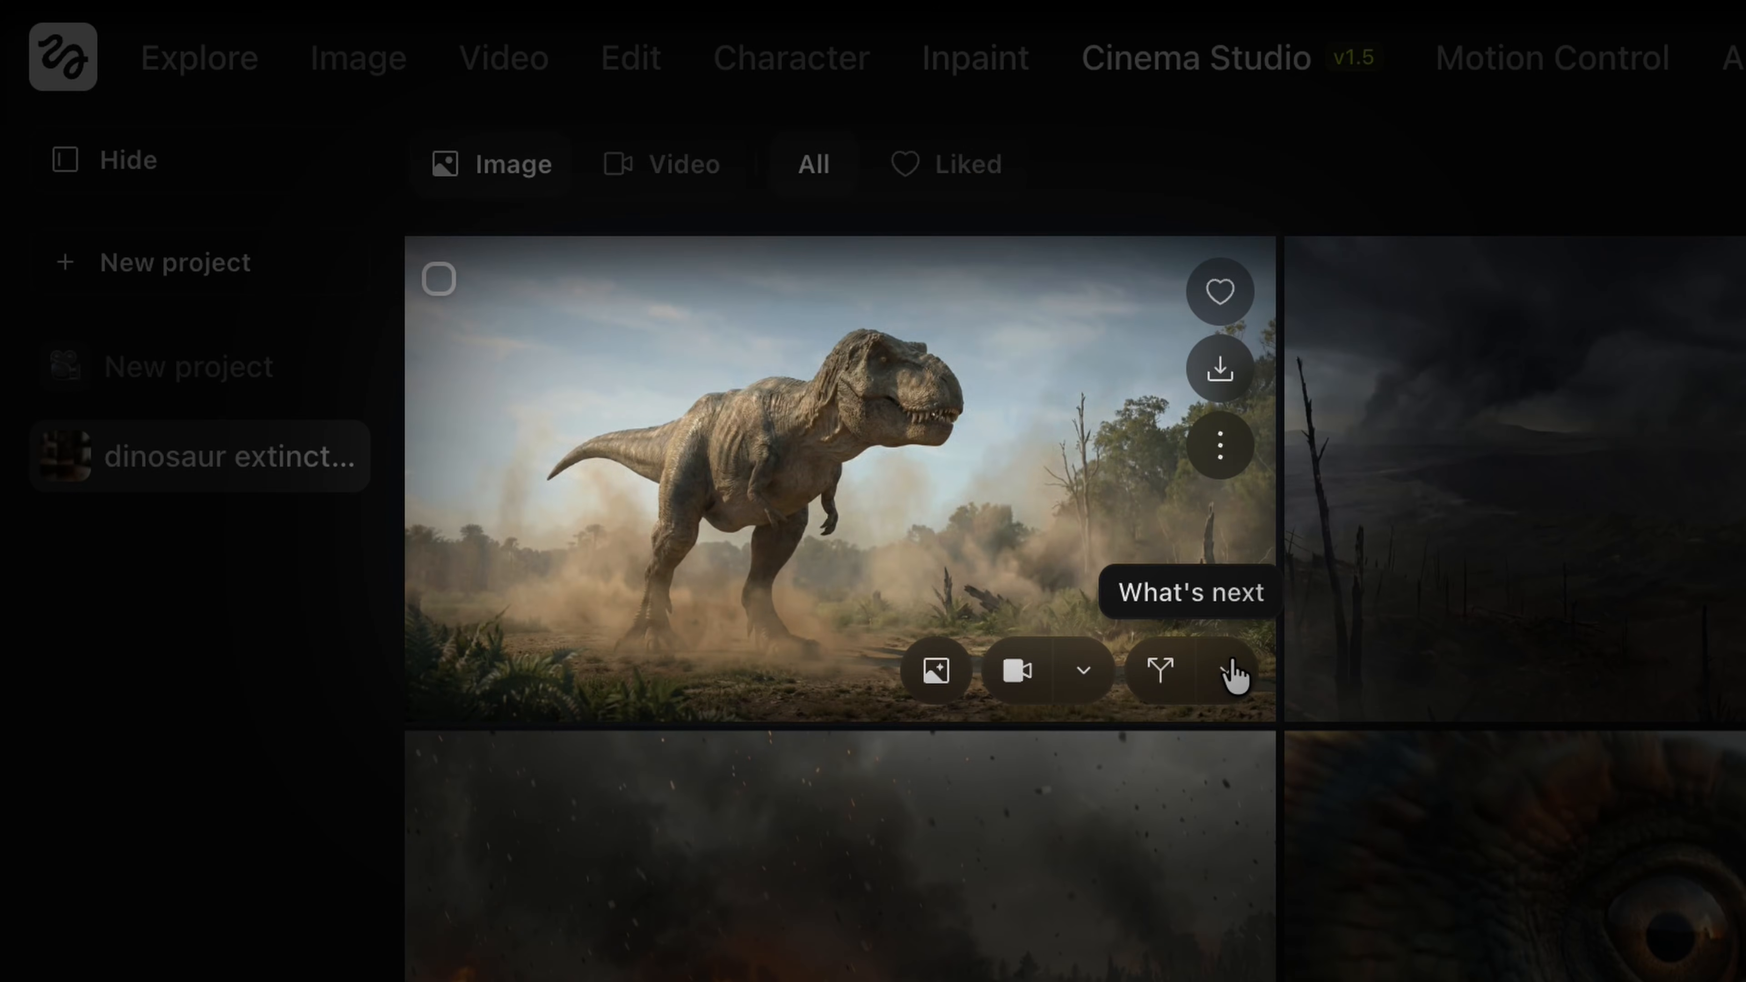
# Step: Show the What's next and Multishot generation options for the T-rex image, then dismiss them
pyautogui.click(1228, 671)
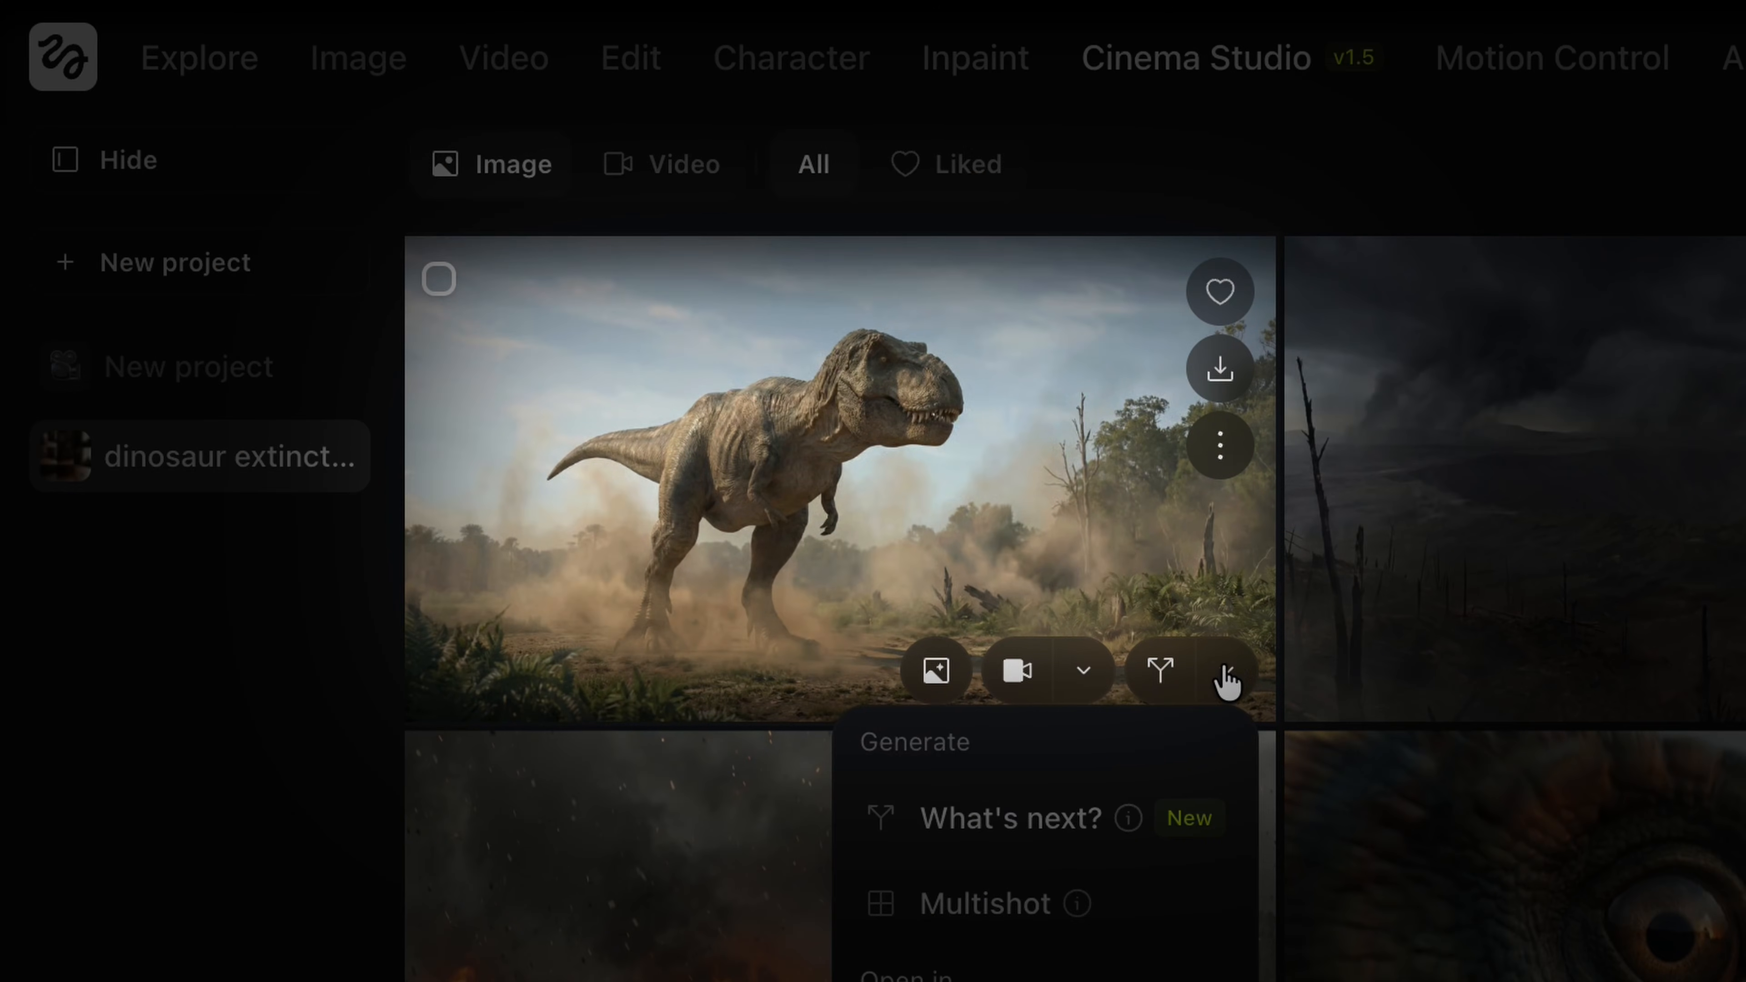
pyautogui.press('Escape')
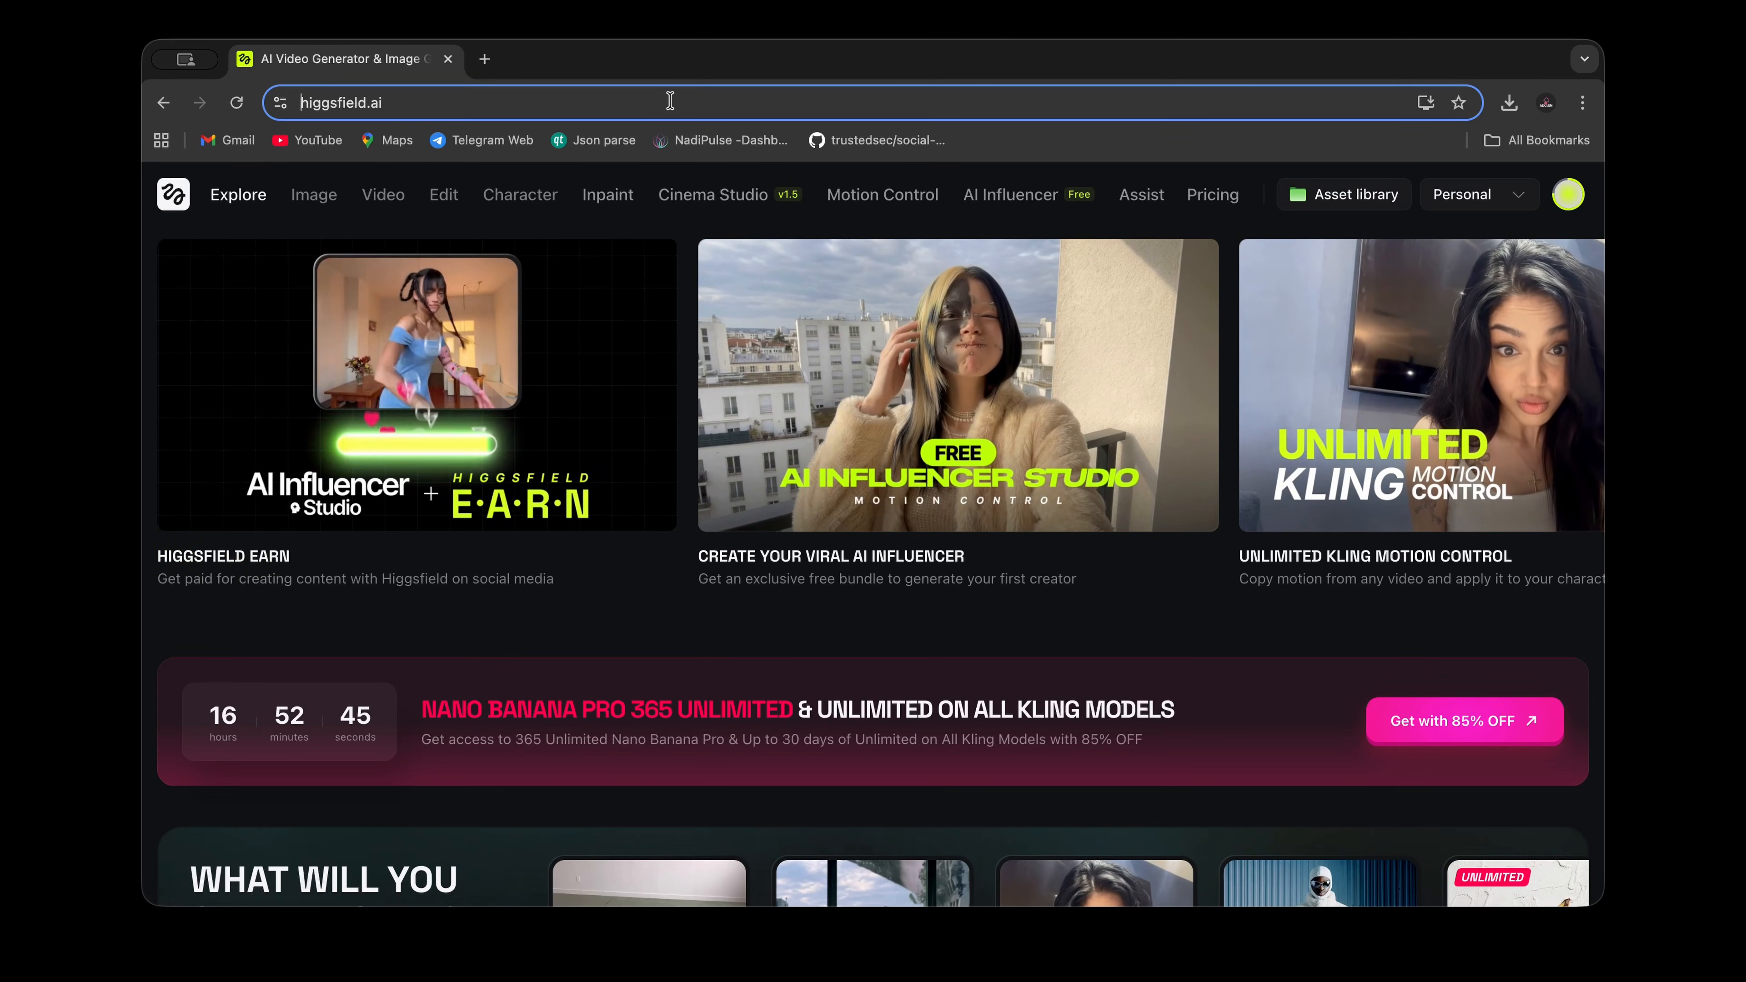
# Step: Look through the image features and models on higgsfield.ai and open Nano Banana Pro
pyautogui.click(670, 101)
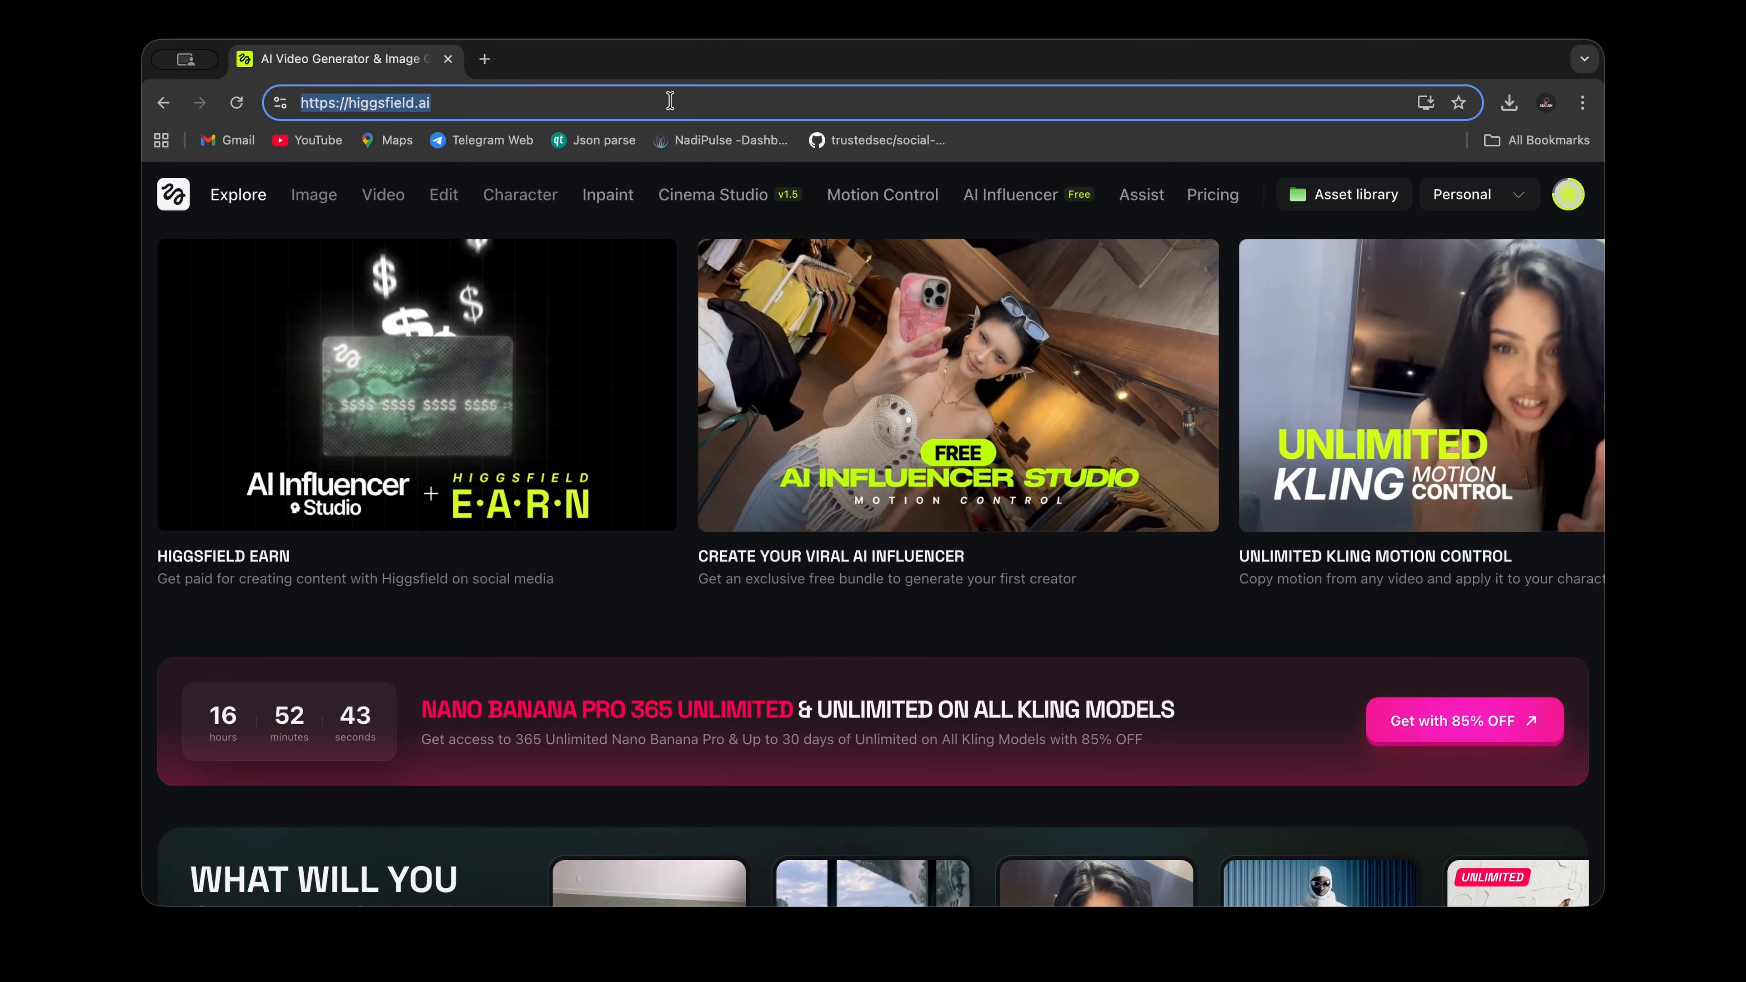
pyautogui.moveTo(330, 208)
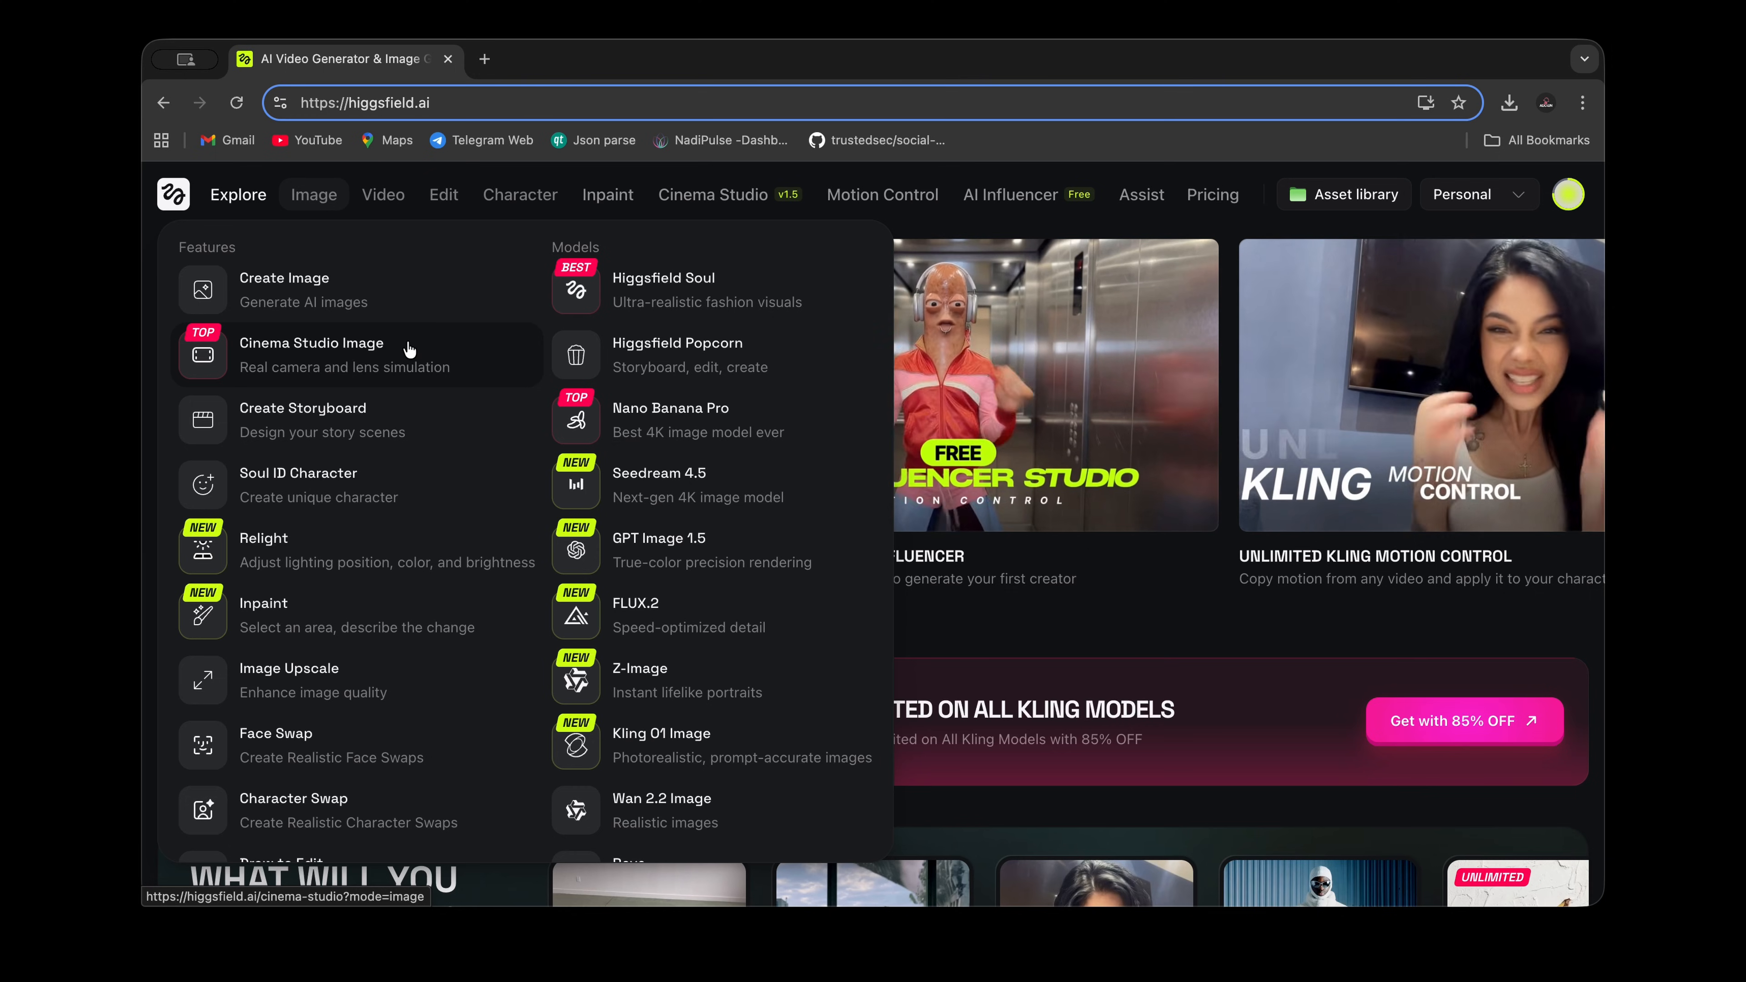
pyautogui.scroll(-2, 409, 349)
pyautogui.scroll(-4, 410, 349)
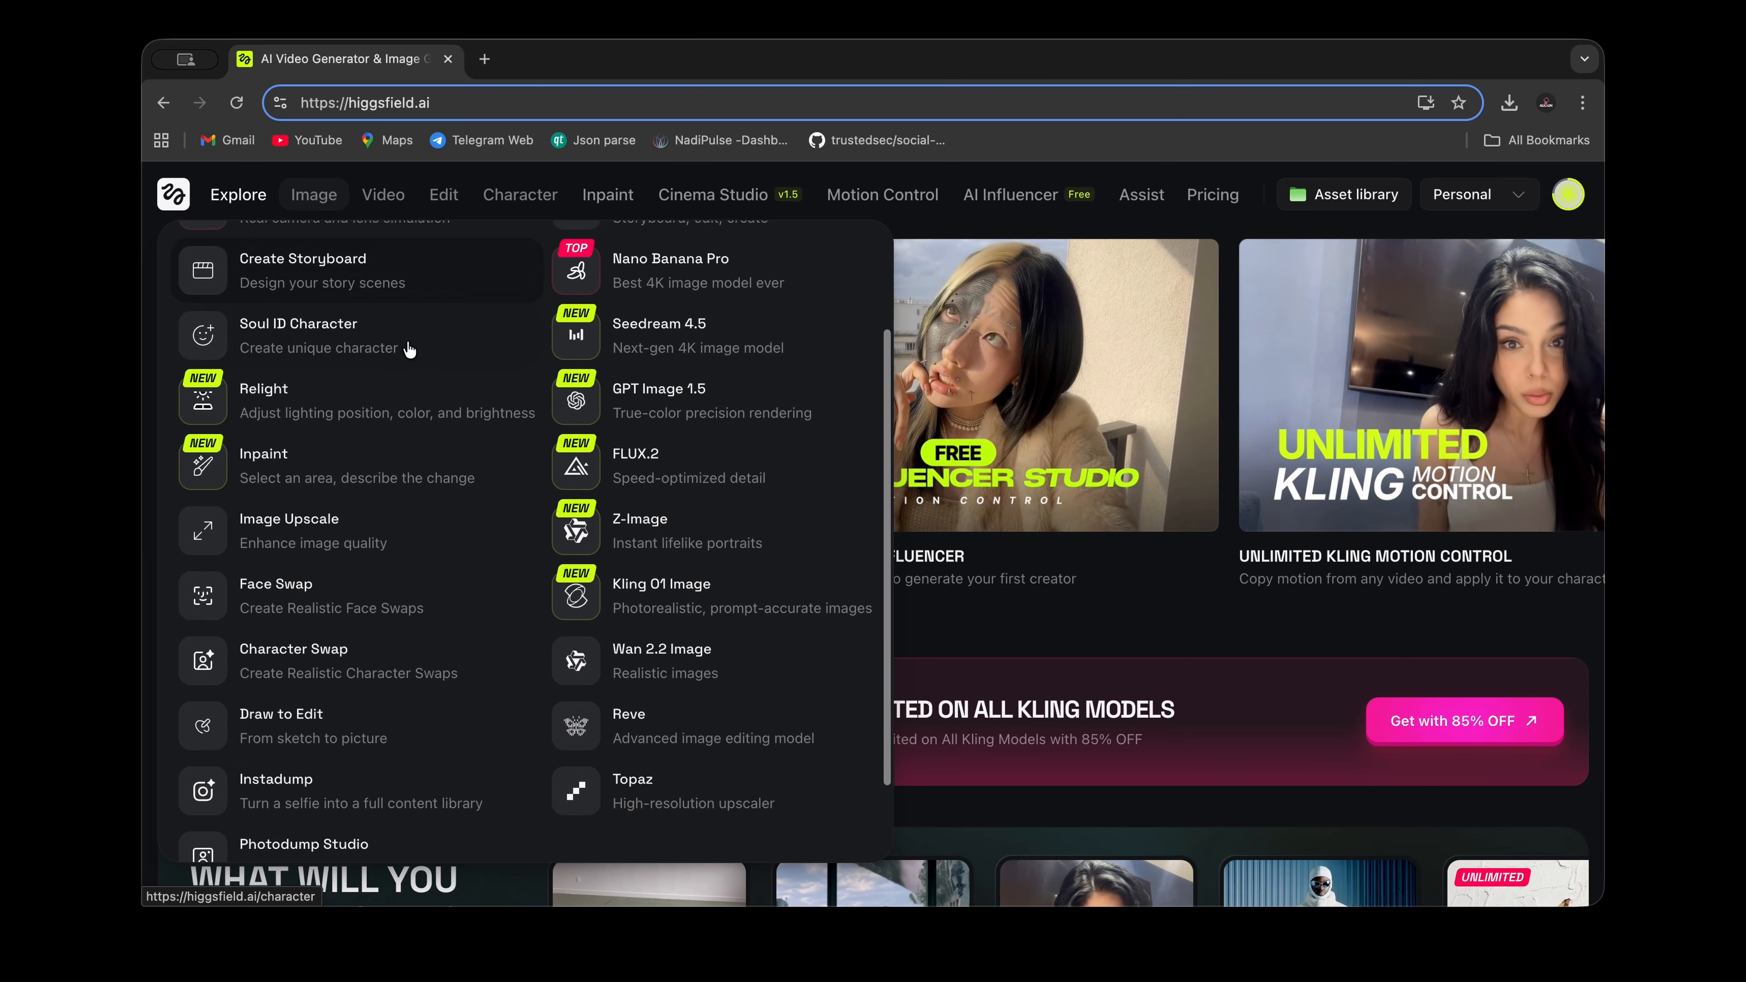
pyautogui.scroll(6, 409, 349)
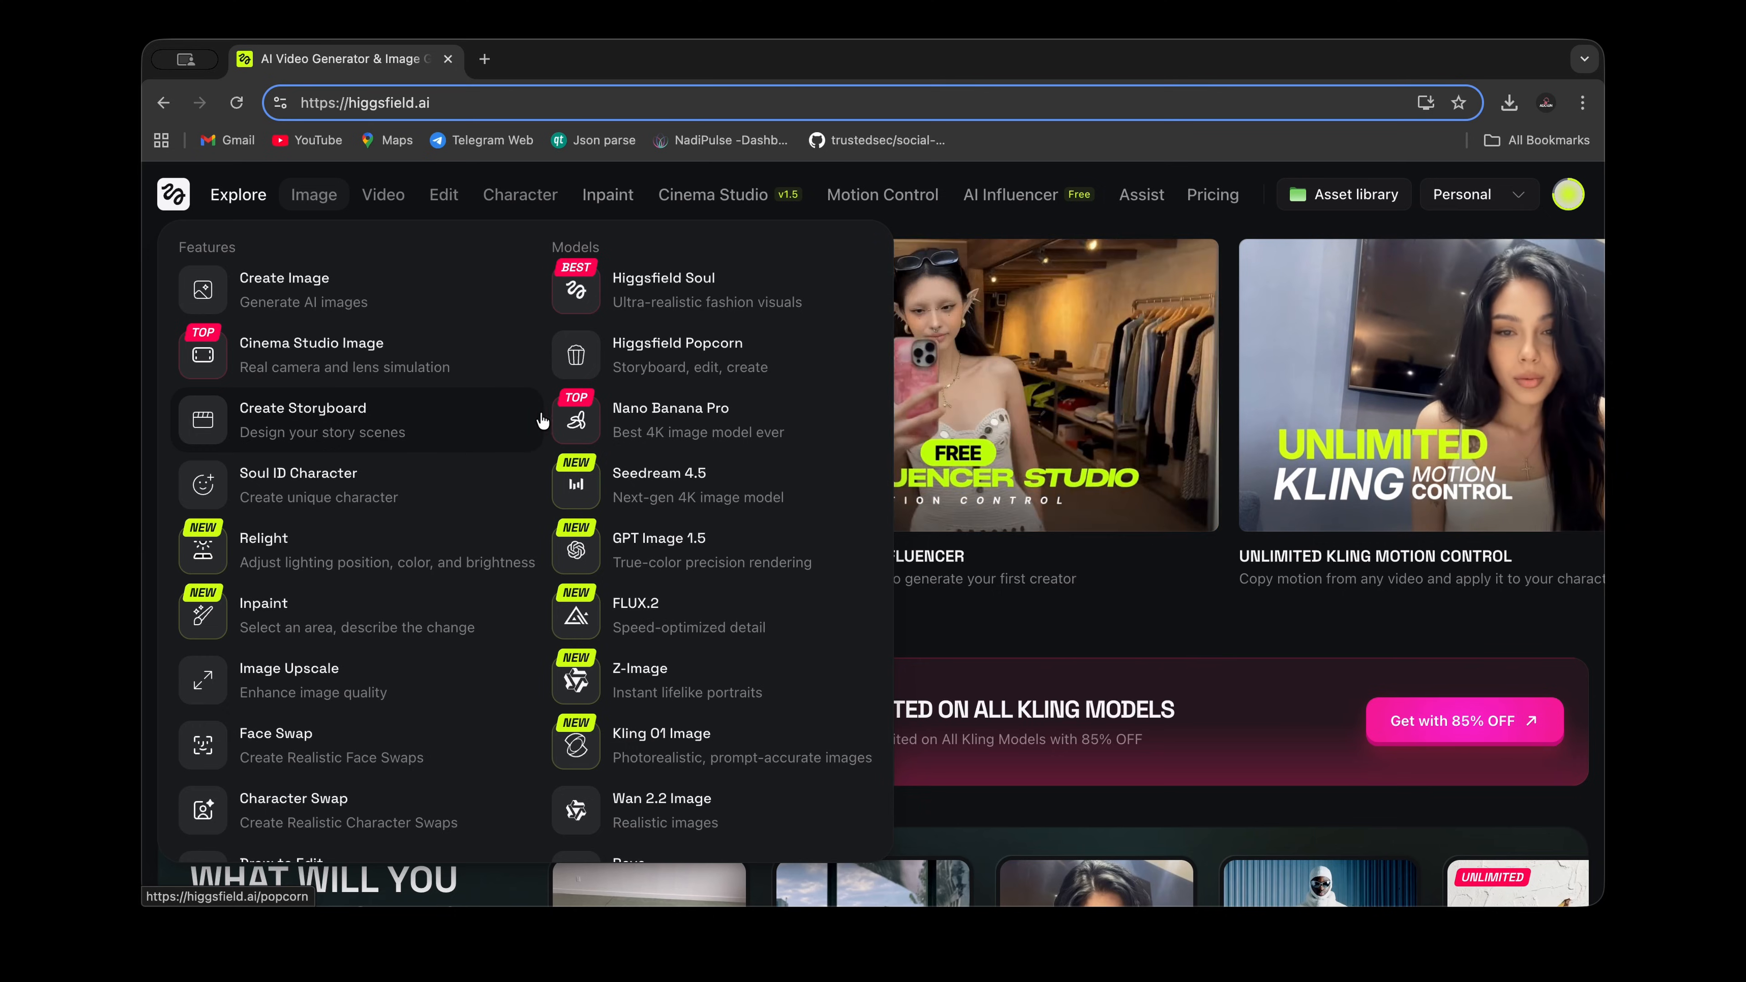
pyautogui.click(772, 430)
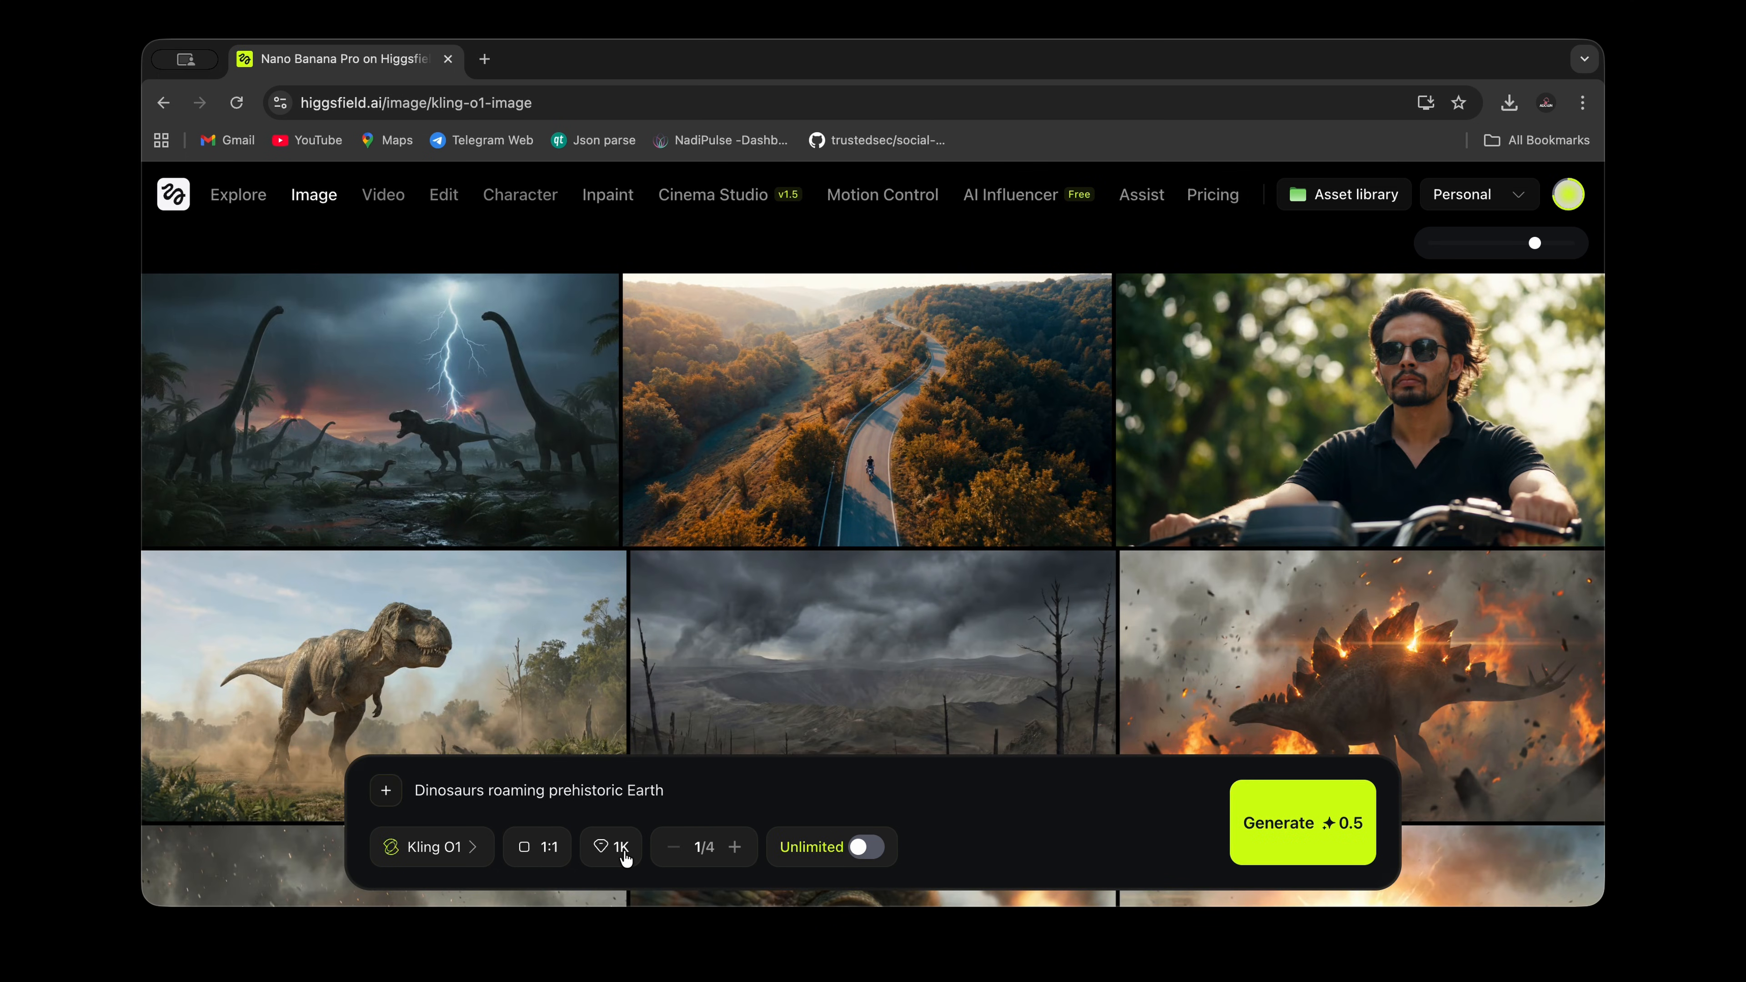
# Step: Set the Kling O1 image quality to 2K, and switch the model to Nano Banana Pro
pyautogui.click(616, 847)
pyautogui.click(651, 794)
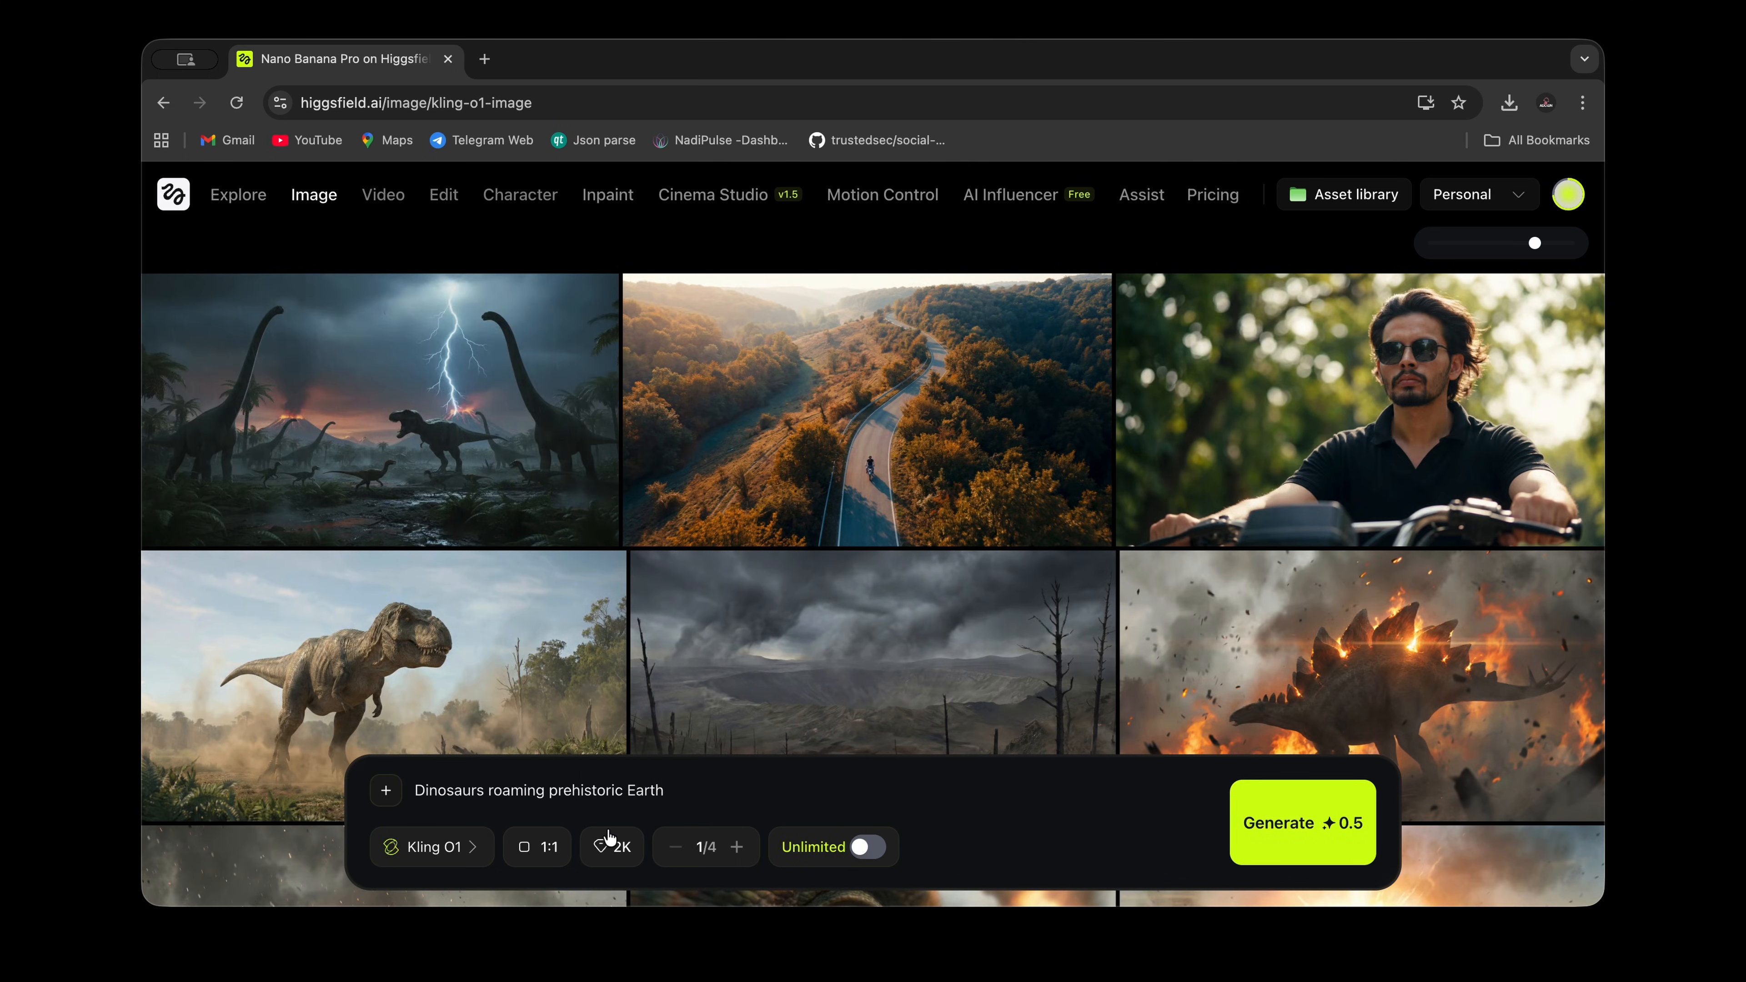
pyautogui.click(464, 851)
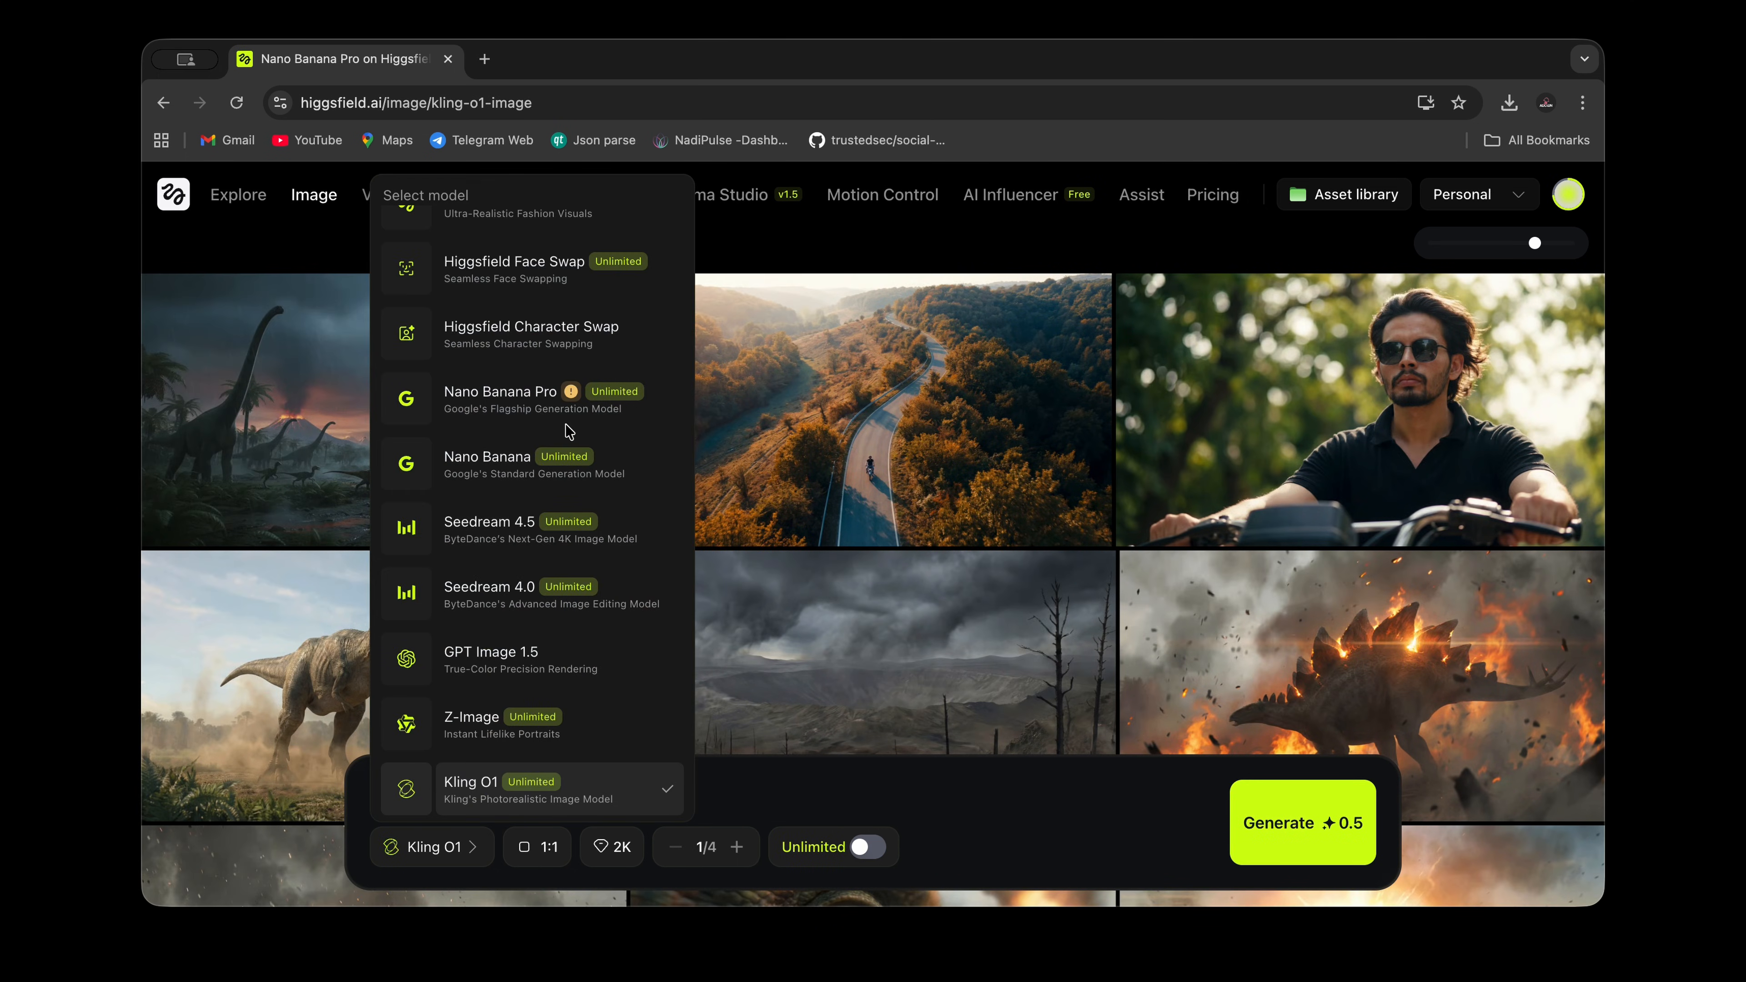
pyautogui.click(468, 392)
# Step: Check the quality options, try Unlimited mode, and choose the 21:9 aspect ratio for the prehistoric dinosaurs prompt
pyautogui.click(679, 858)
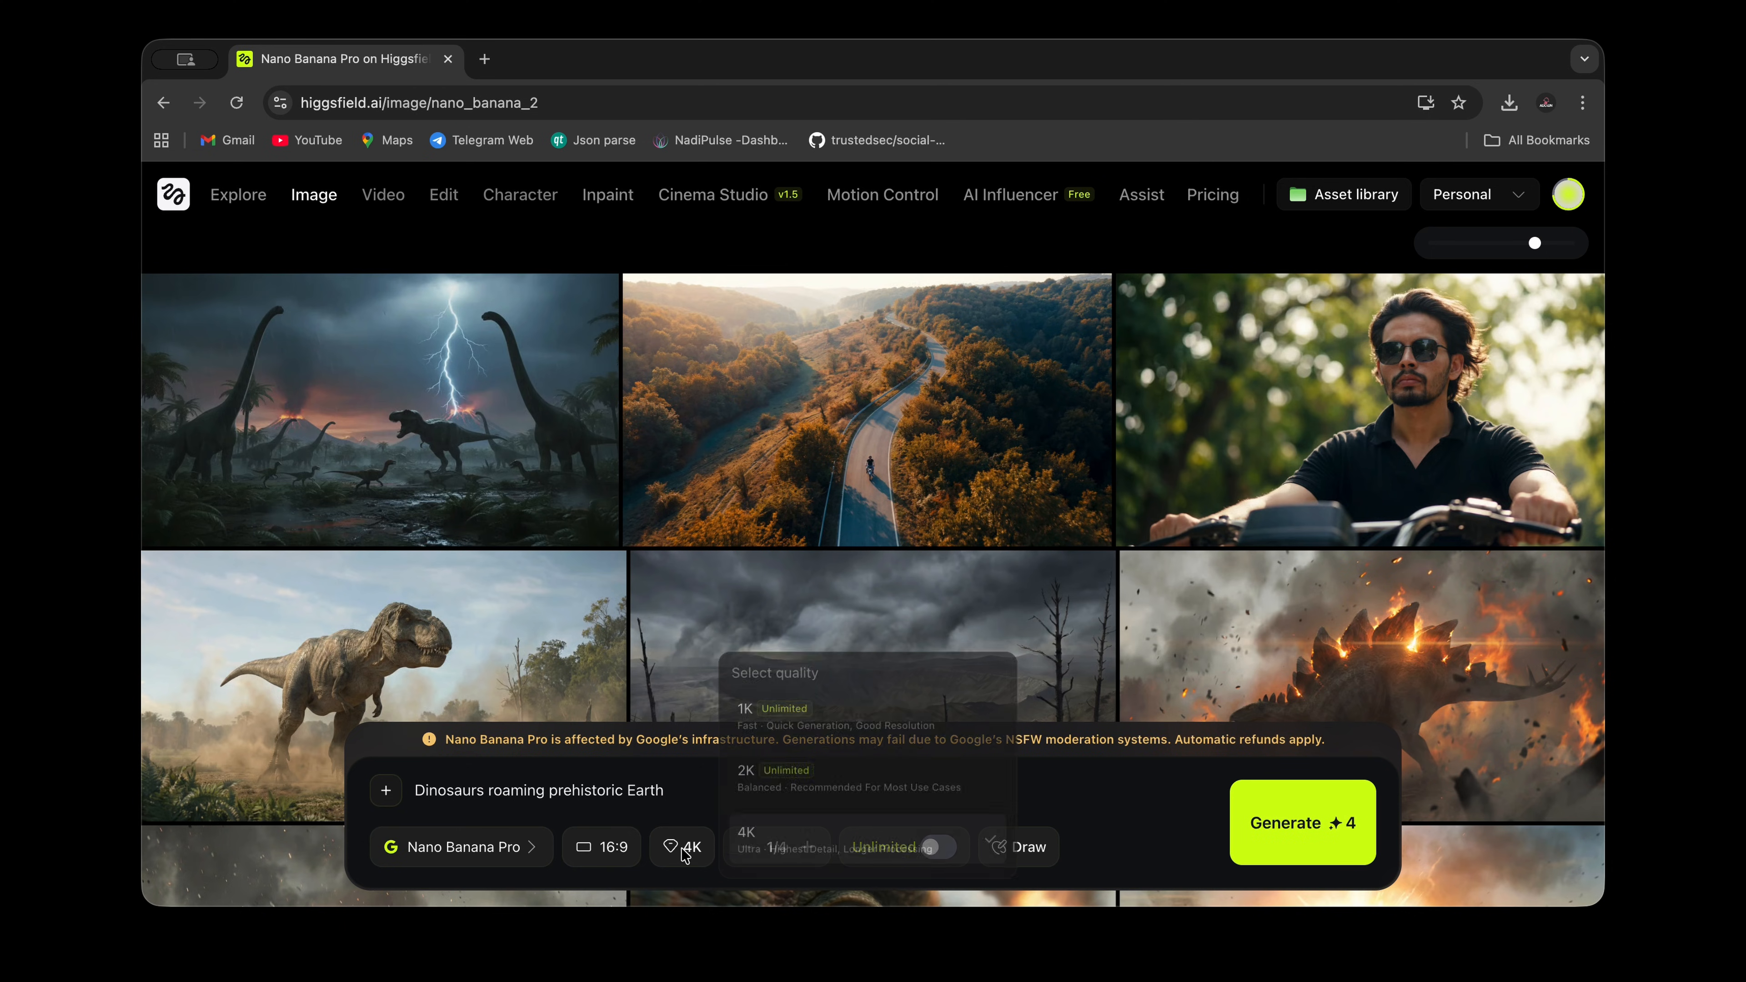
pyautogui.click(678, 860)
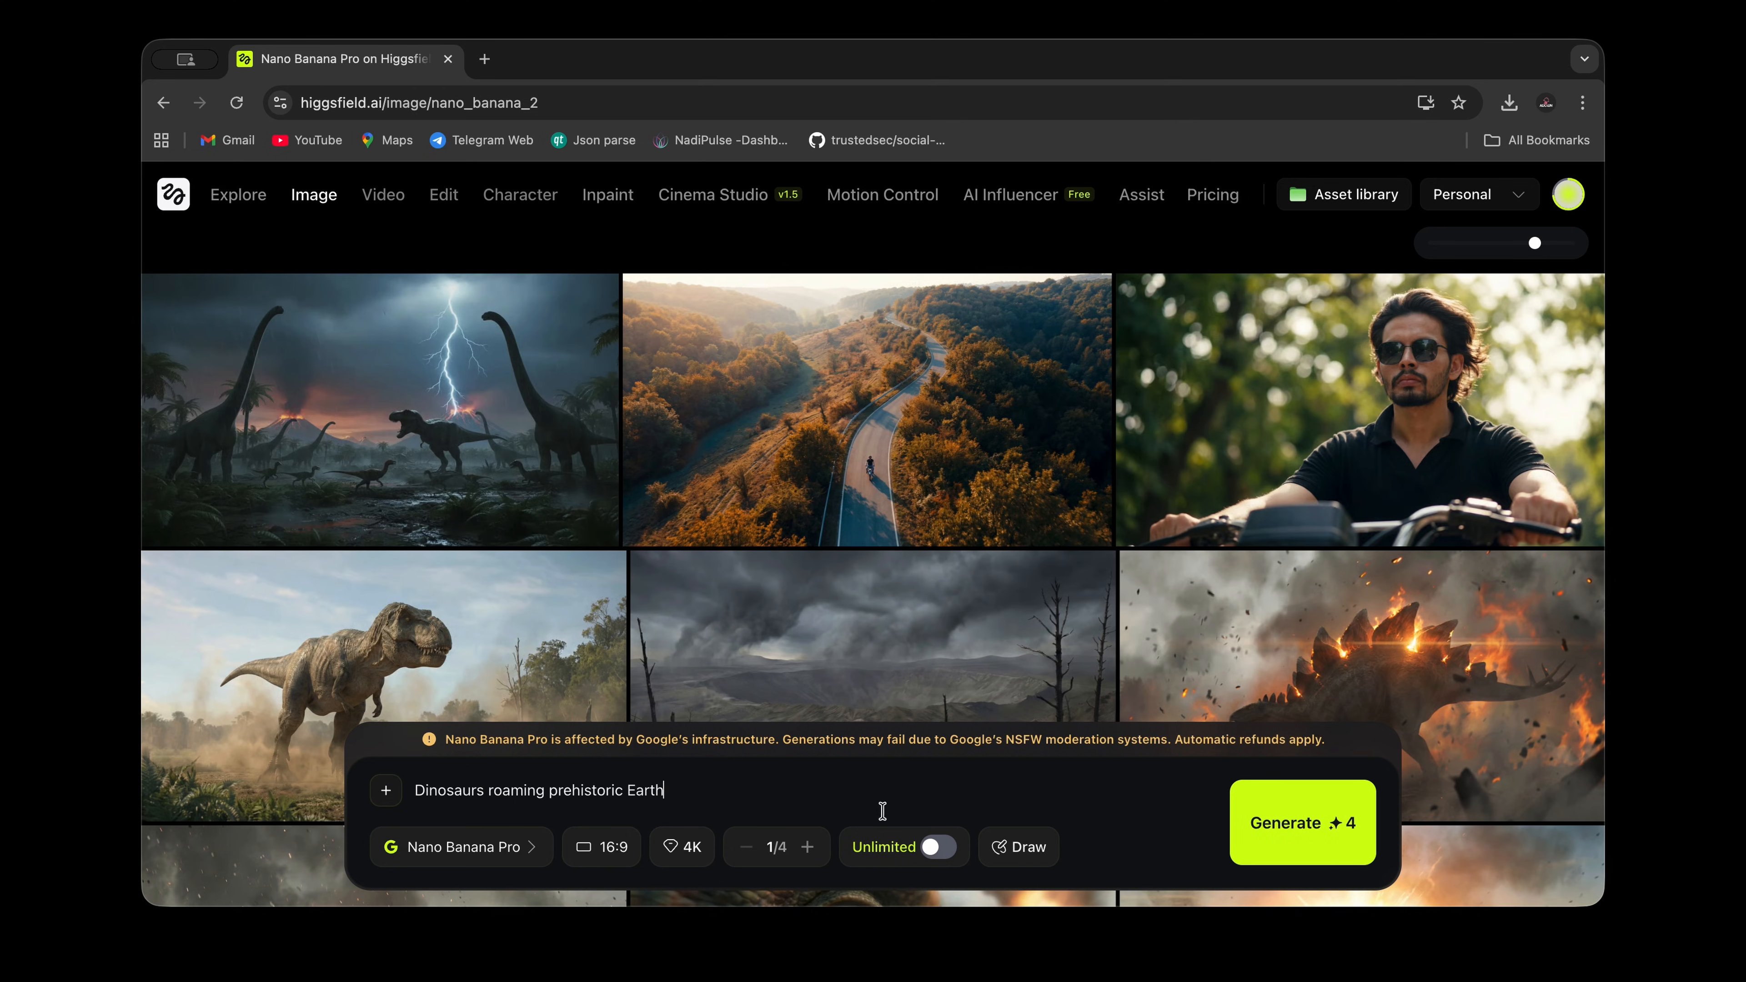
pyautogui.click(939, 847)
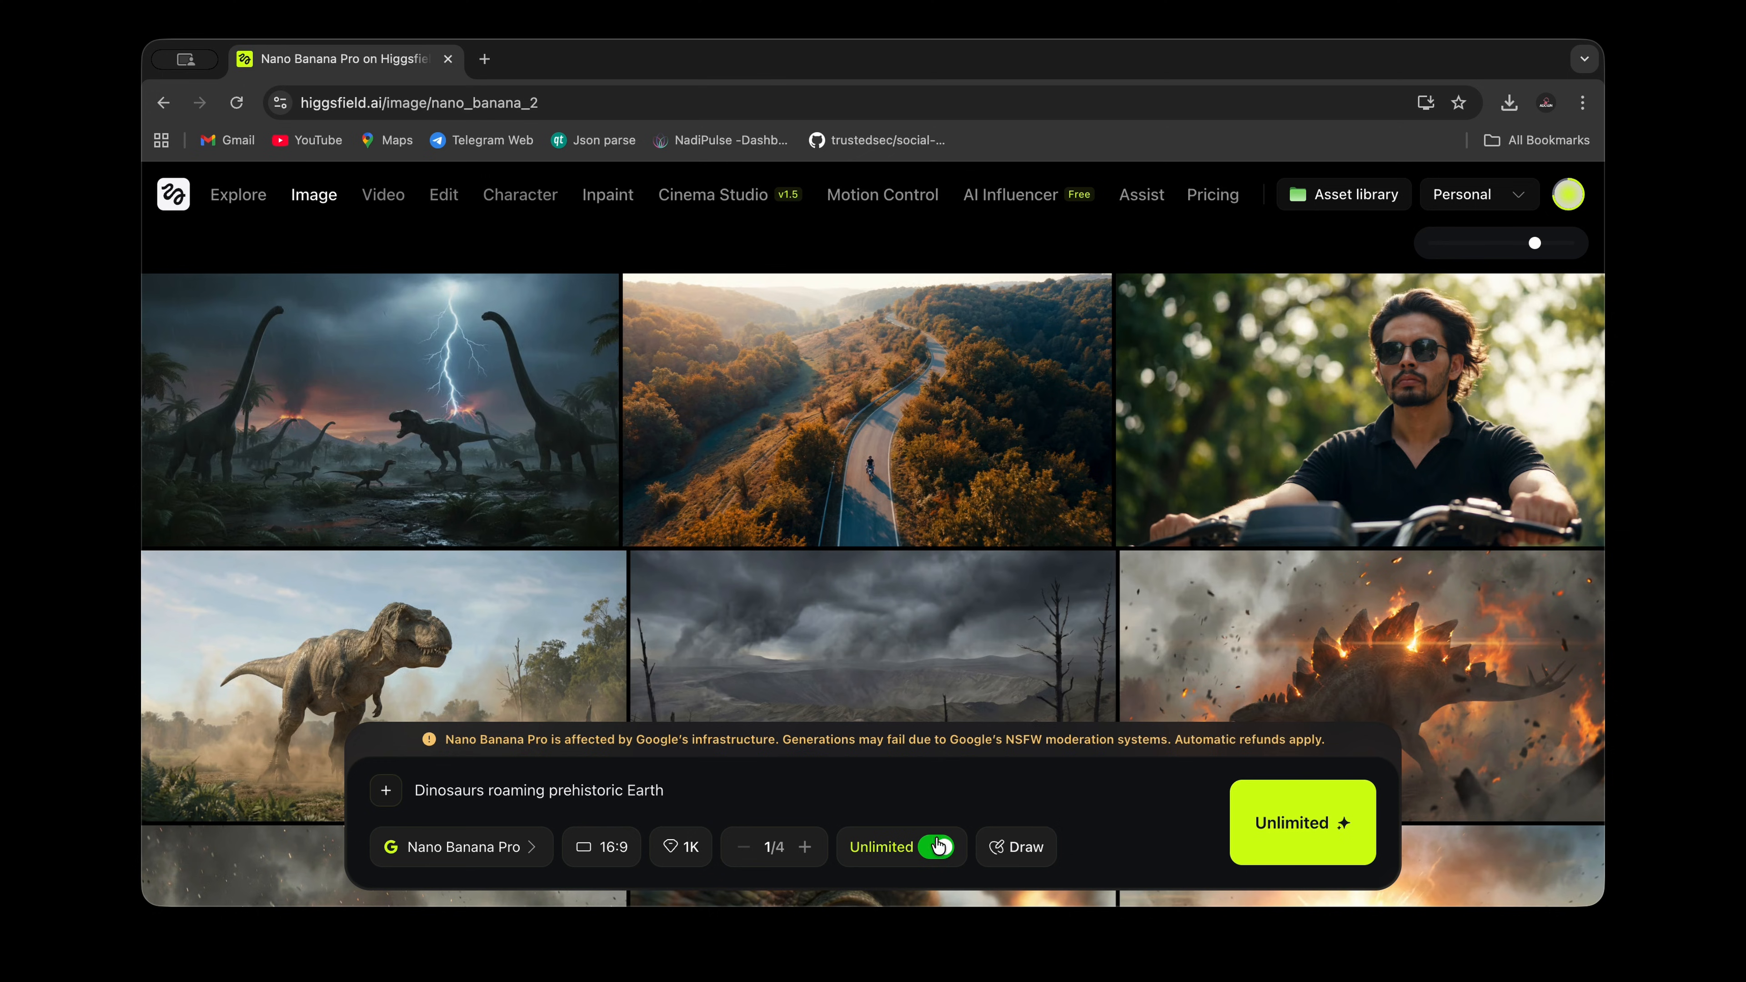
pyautogui.click(619, 855)
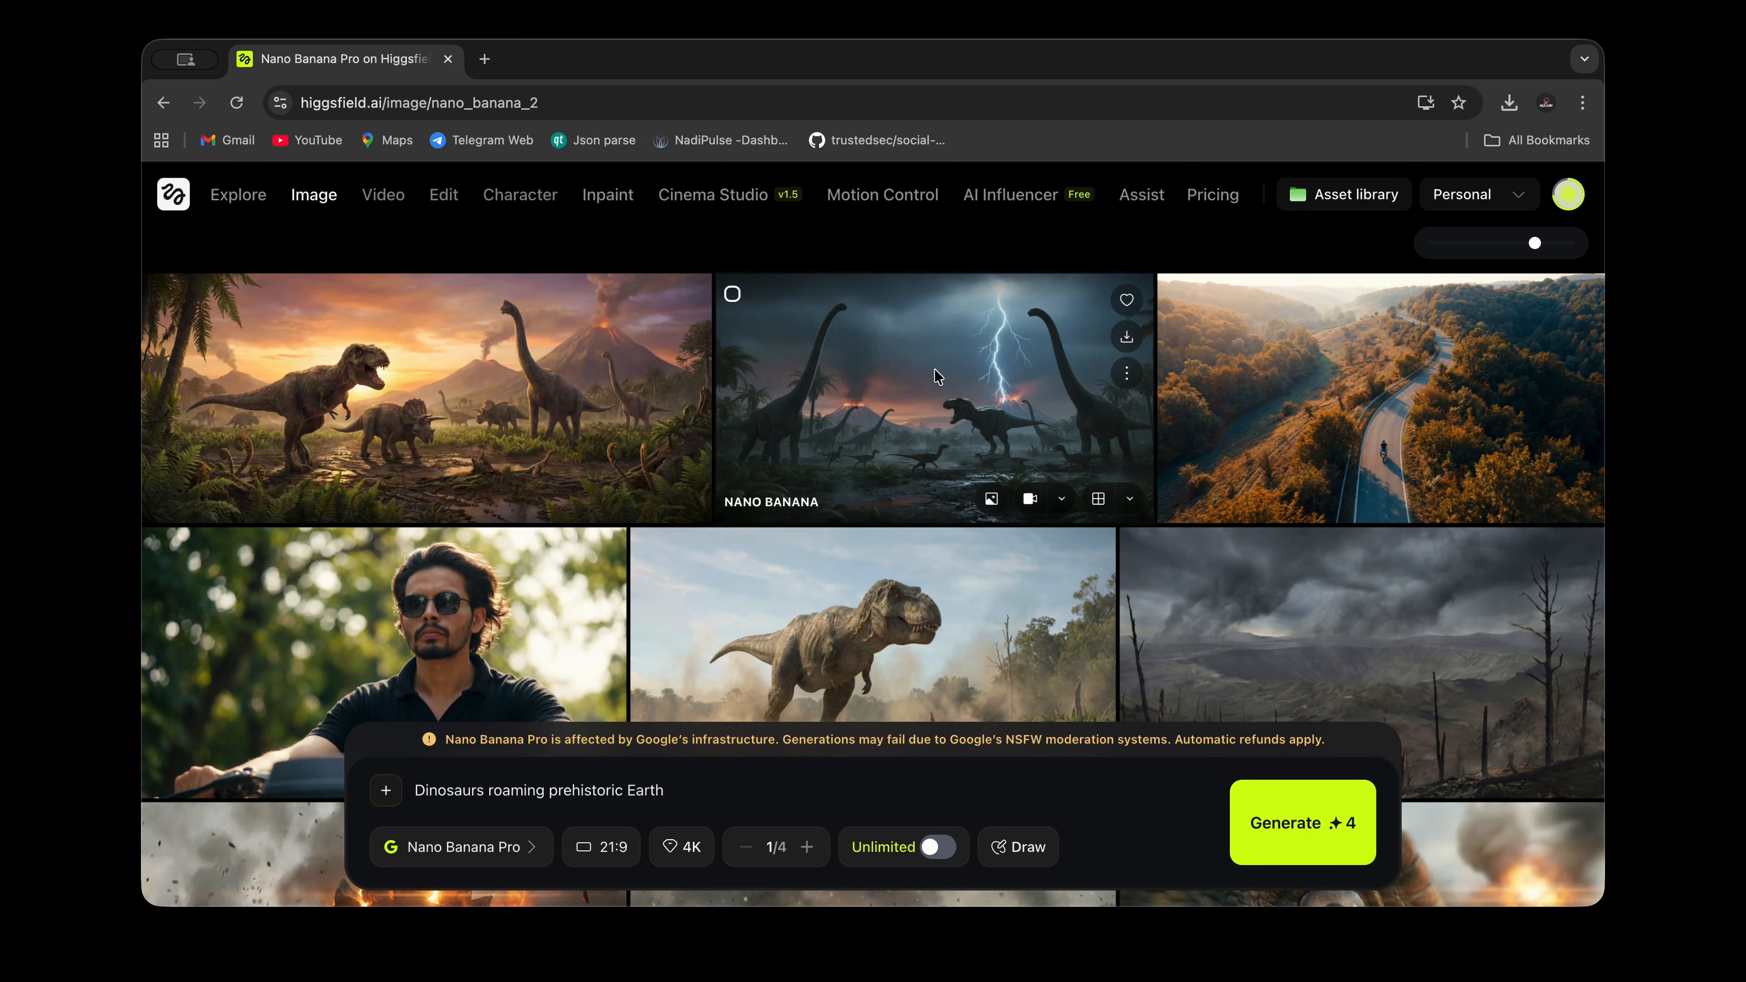
# Step: View the generated image of dinosaurs at sunset enlarged and look through the image gallery
pyautogui.click(629, 384)
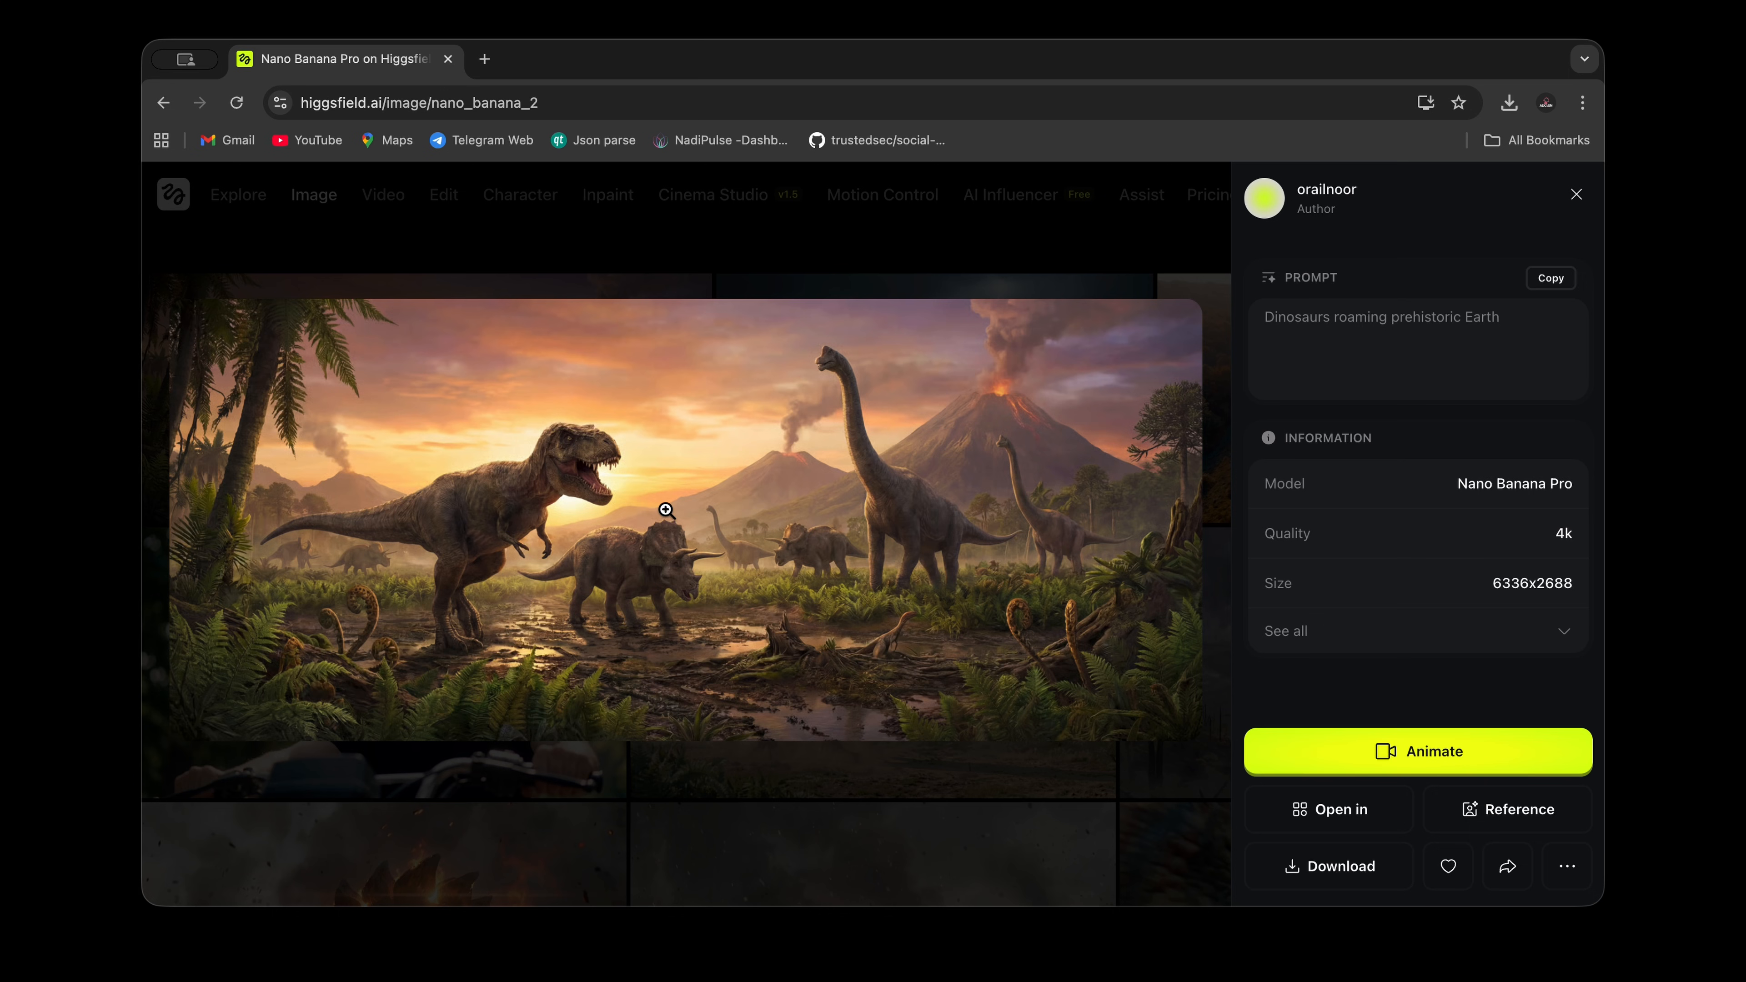
pyautogui.click(666, 510)
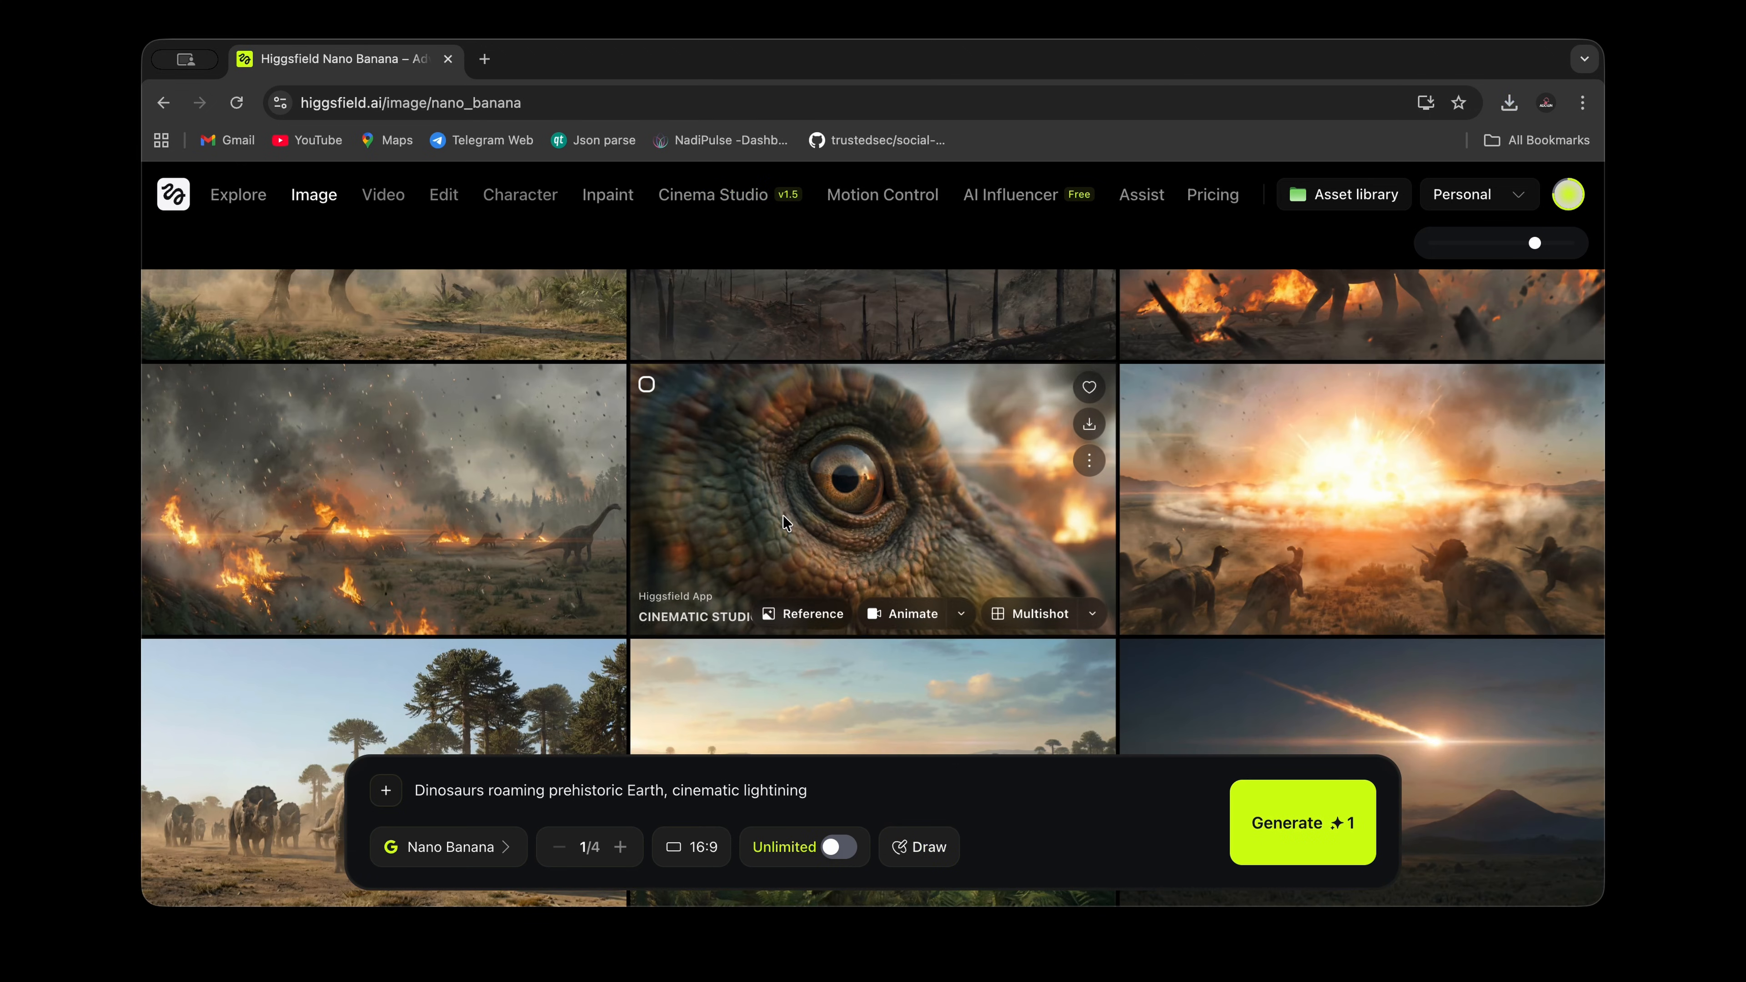
pyautogui.scroll(-4, 861, 525)
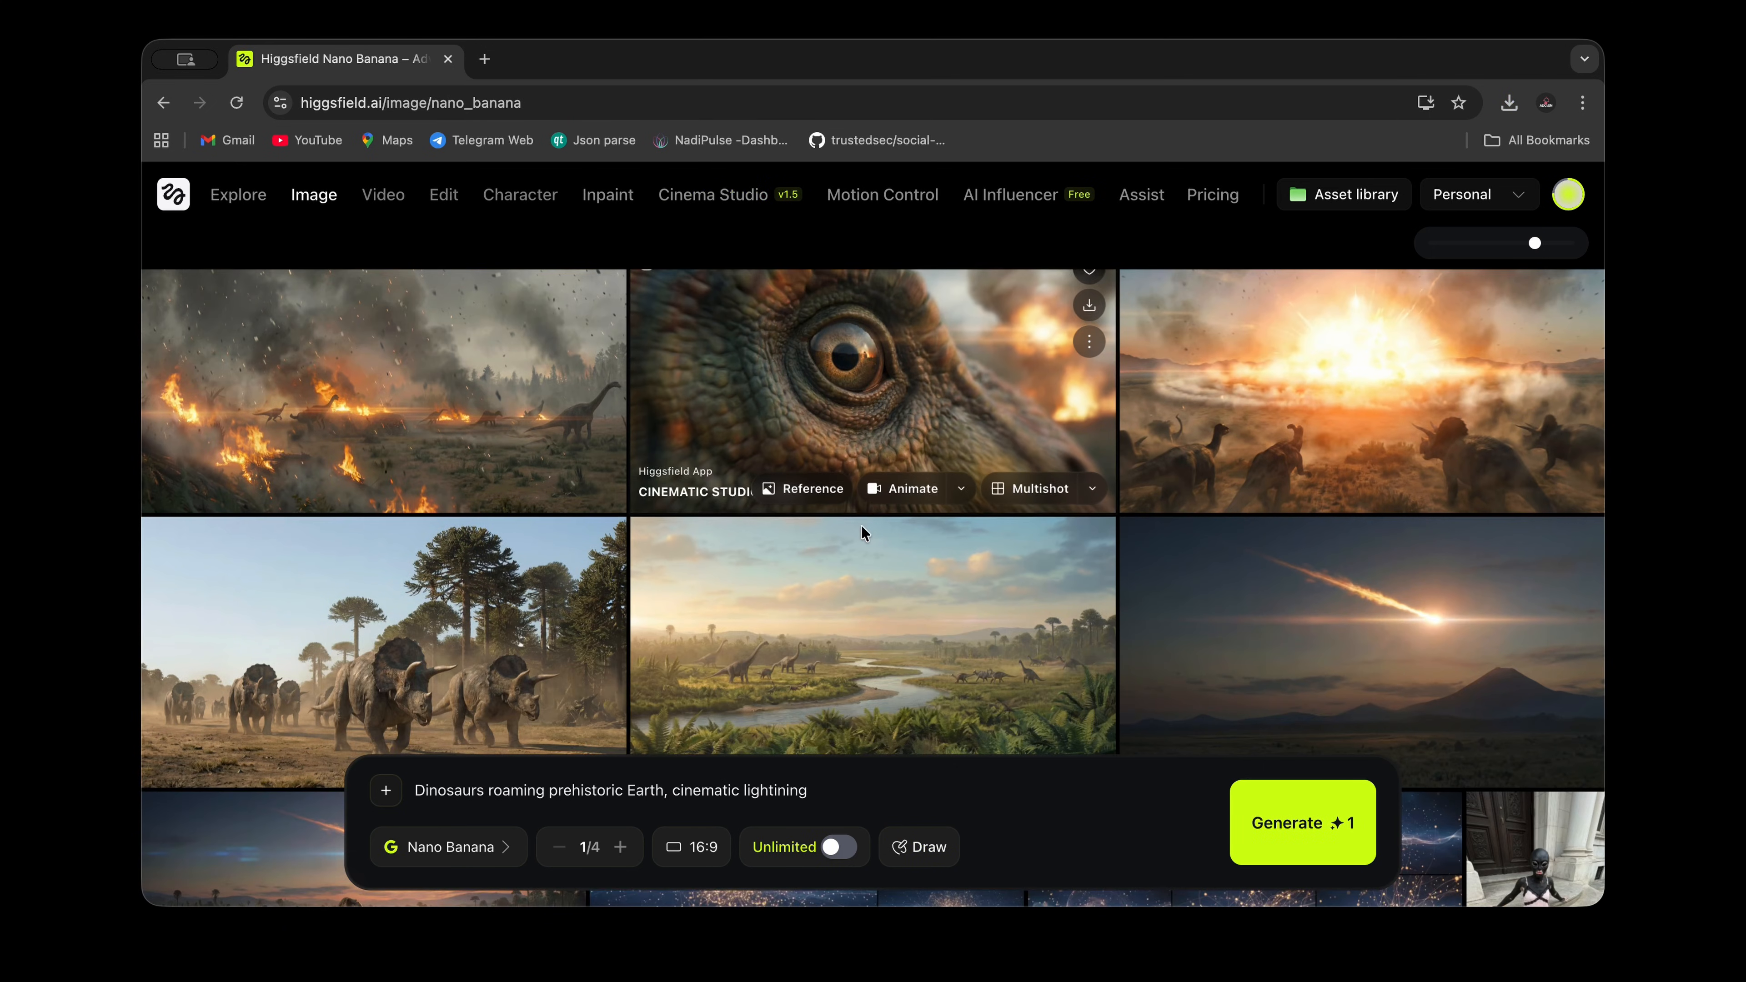
pyautogui.scroll(-10, 860, 526)
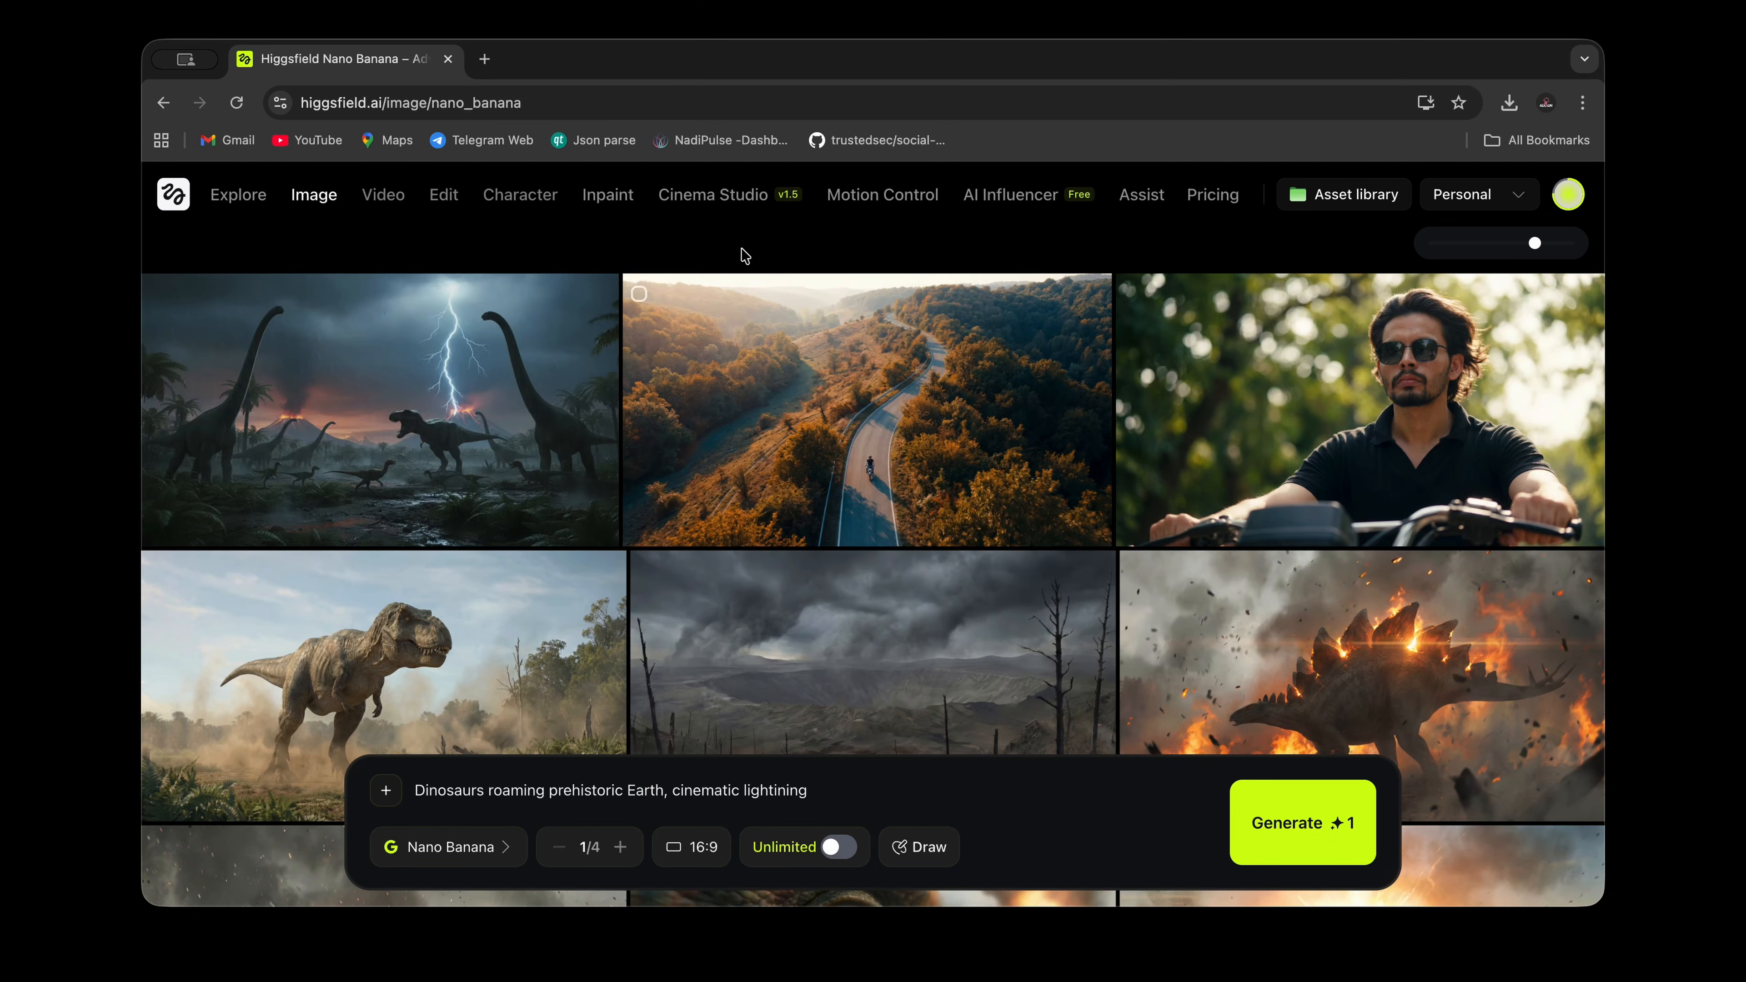
# Step: Open Cinema Studio and clear the existing prompt text
pyautogui.click(746, 195)
pyautogui.press('super+a')
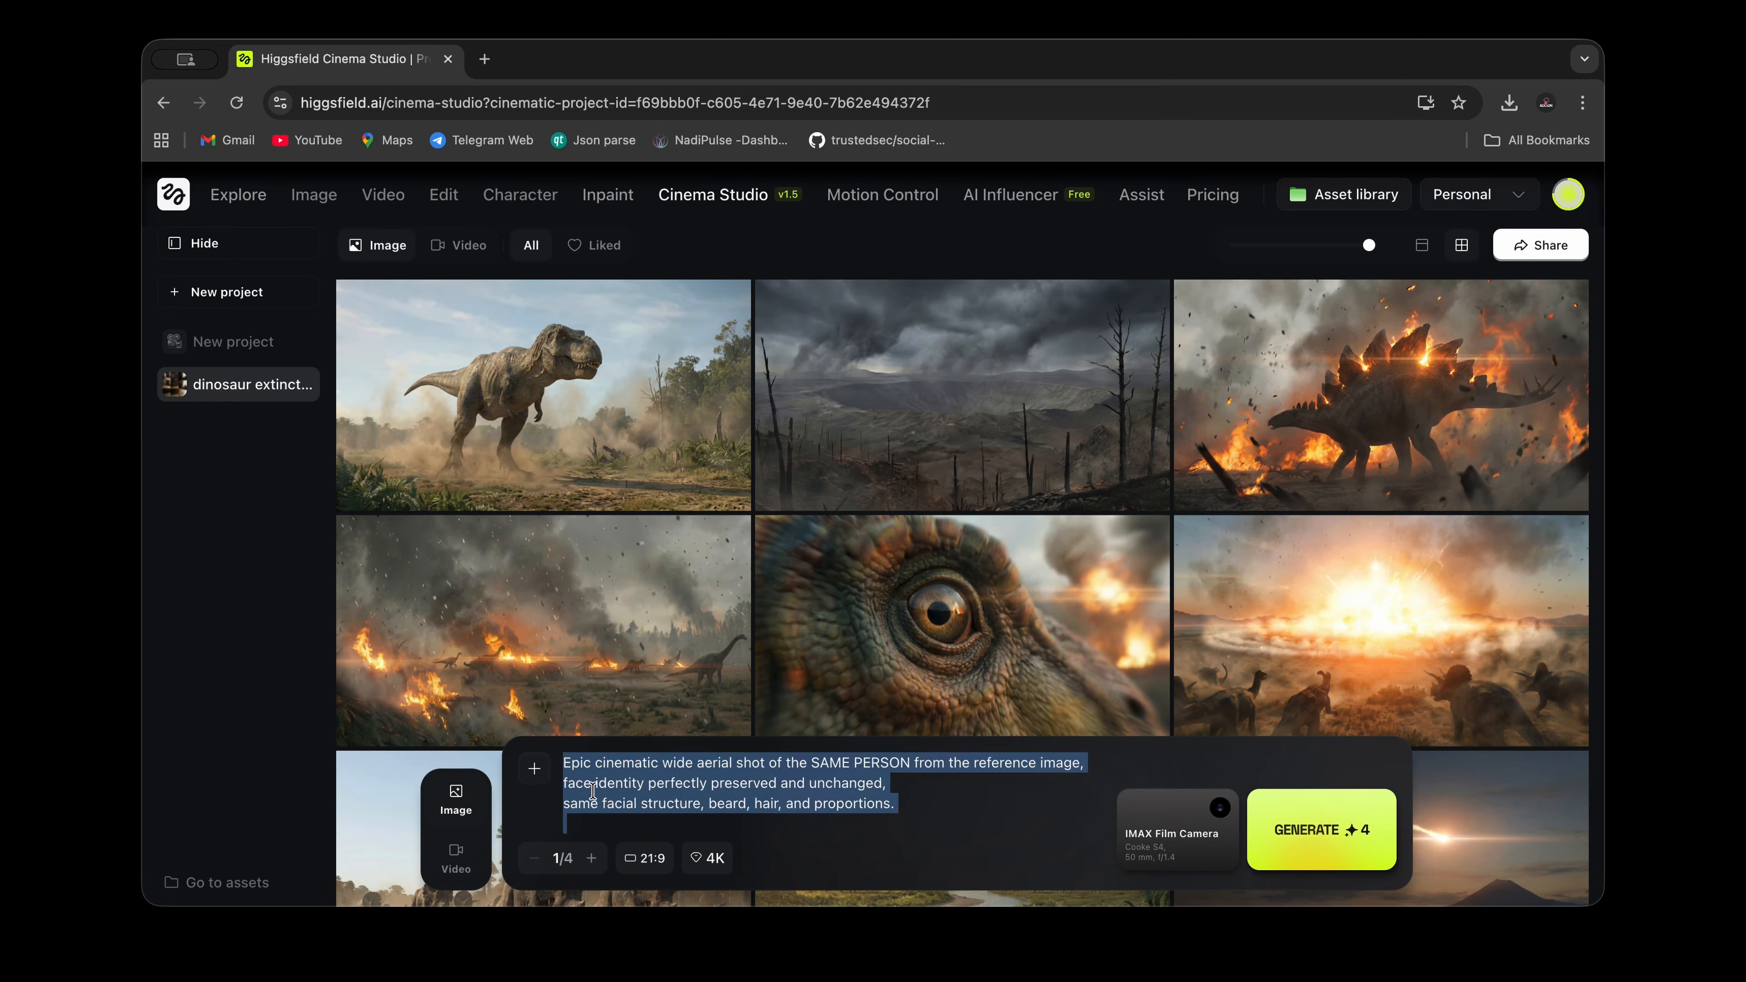
pyautogui.press('BackSpace')
# Step: Open the T-rex image in the dinosaur project and send it to animation as the video's start frame
pyautogui.moveTo(540, 432)
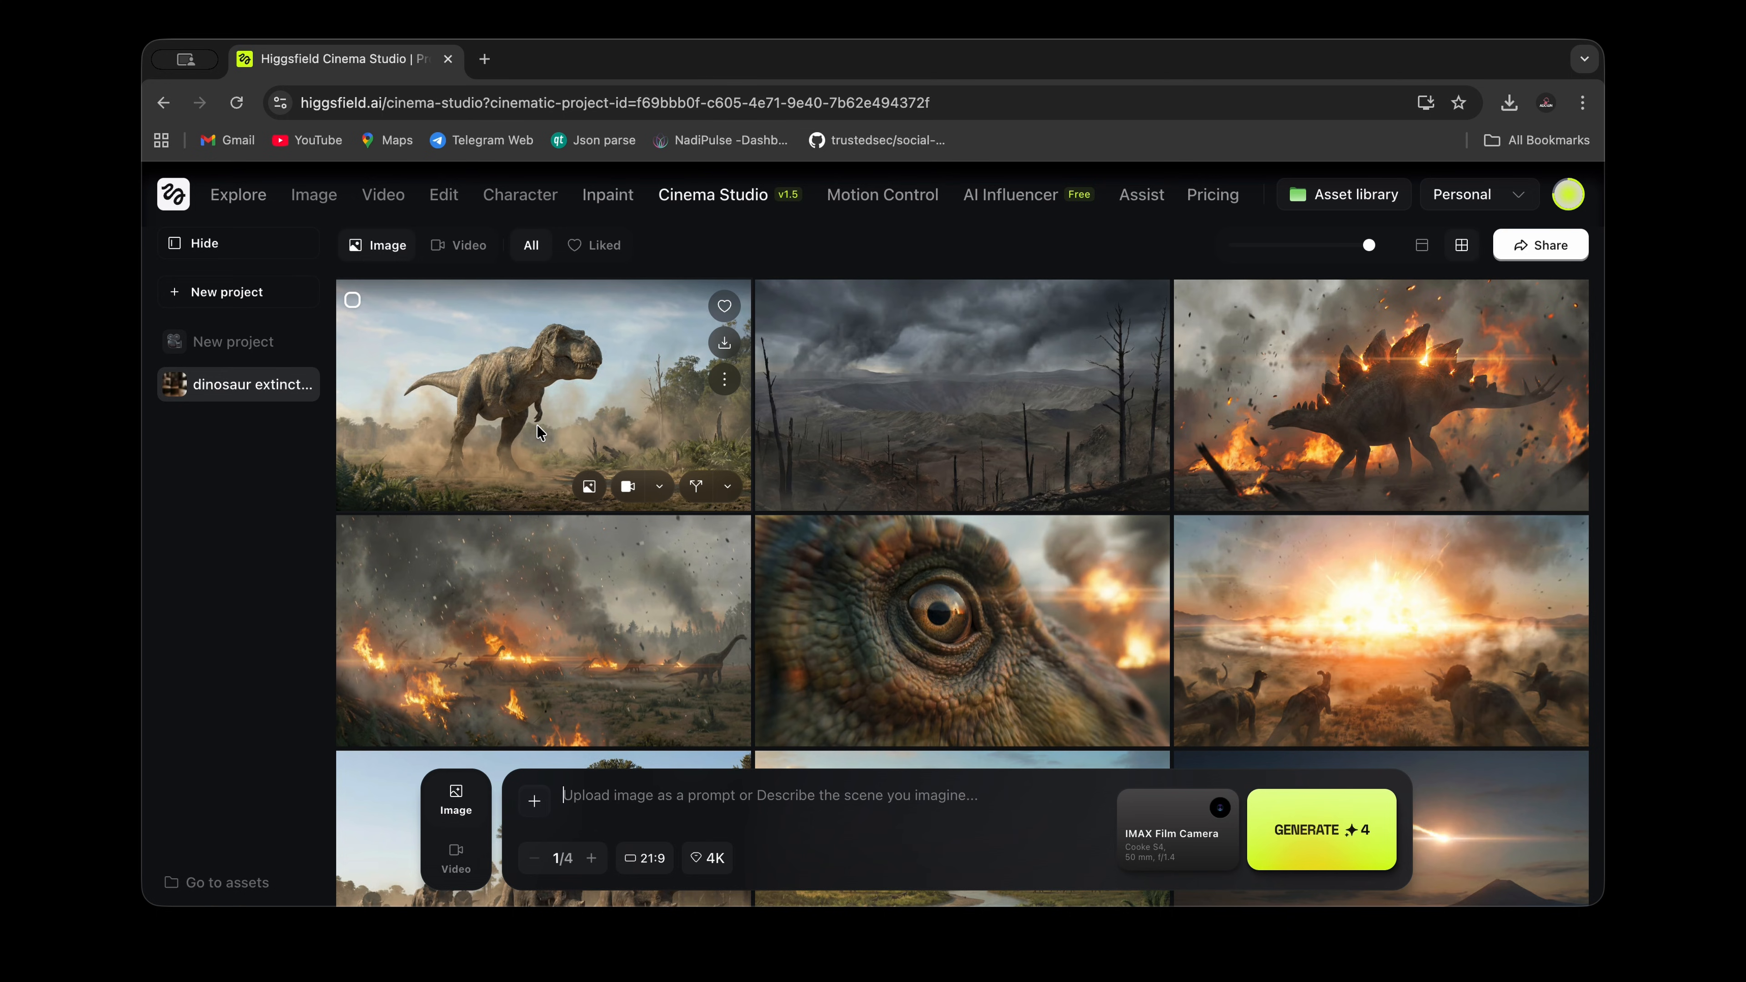
pyautogui.click(540, 432)
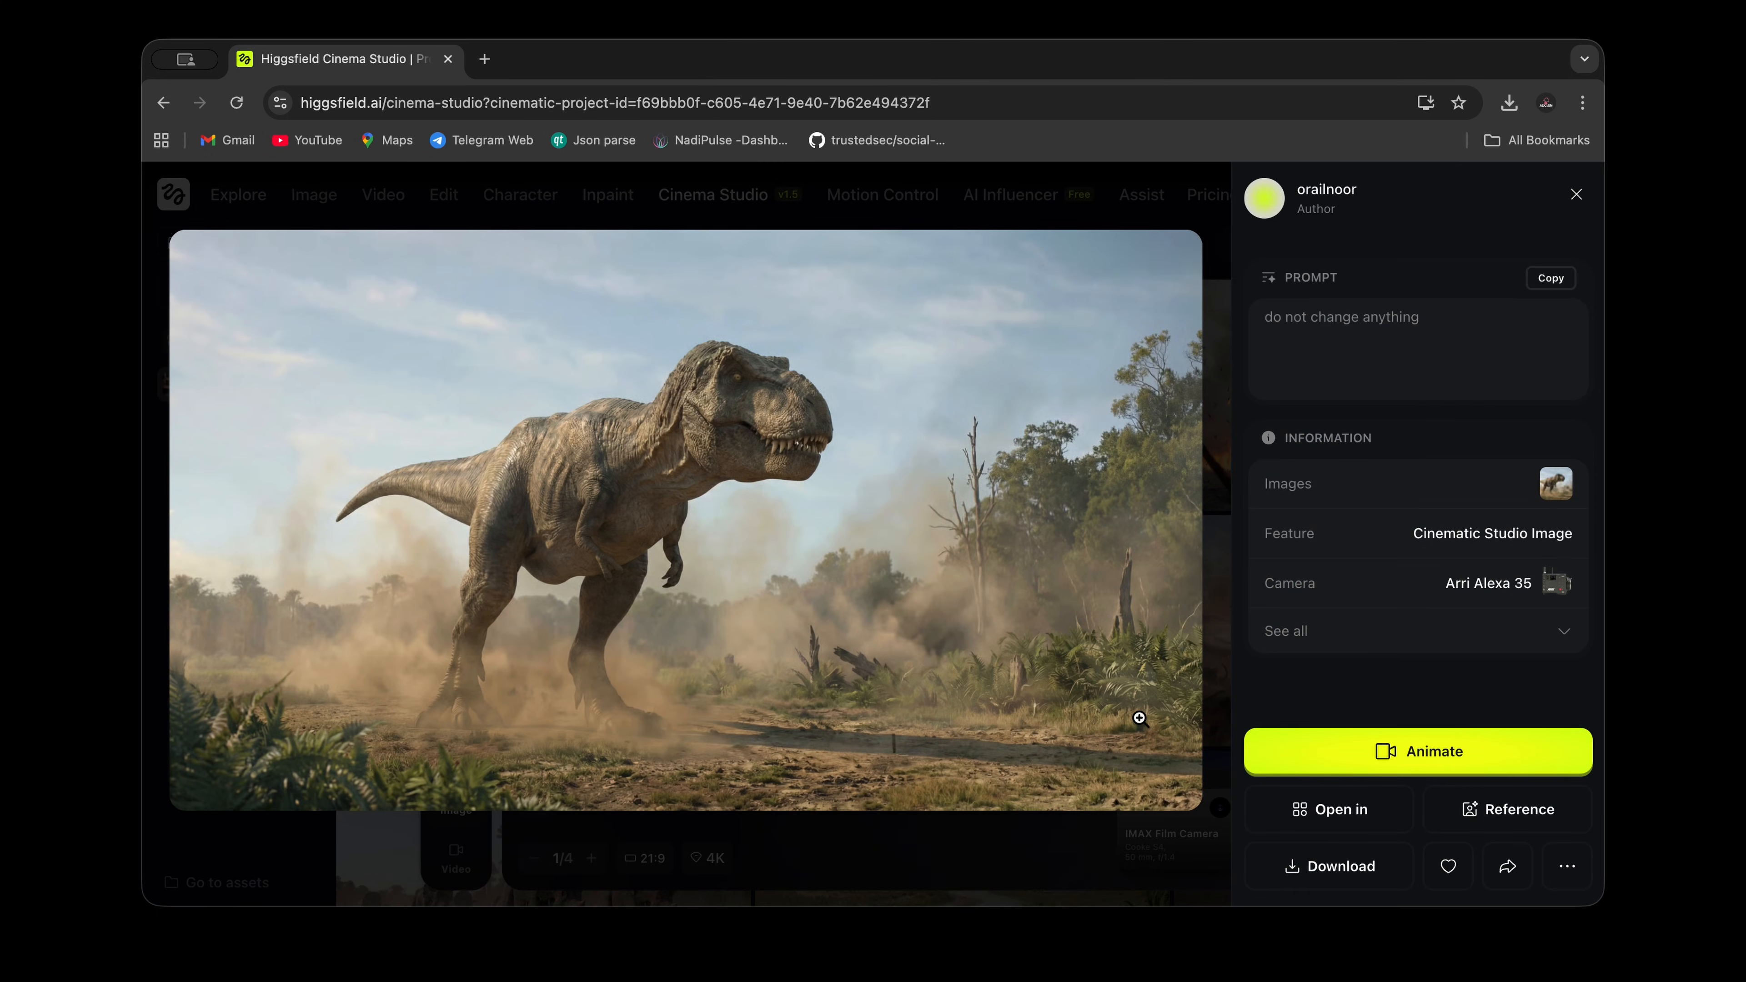
pyautogui.click(1265, 749)
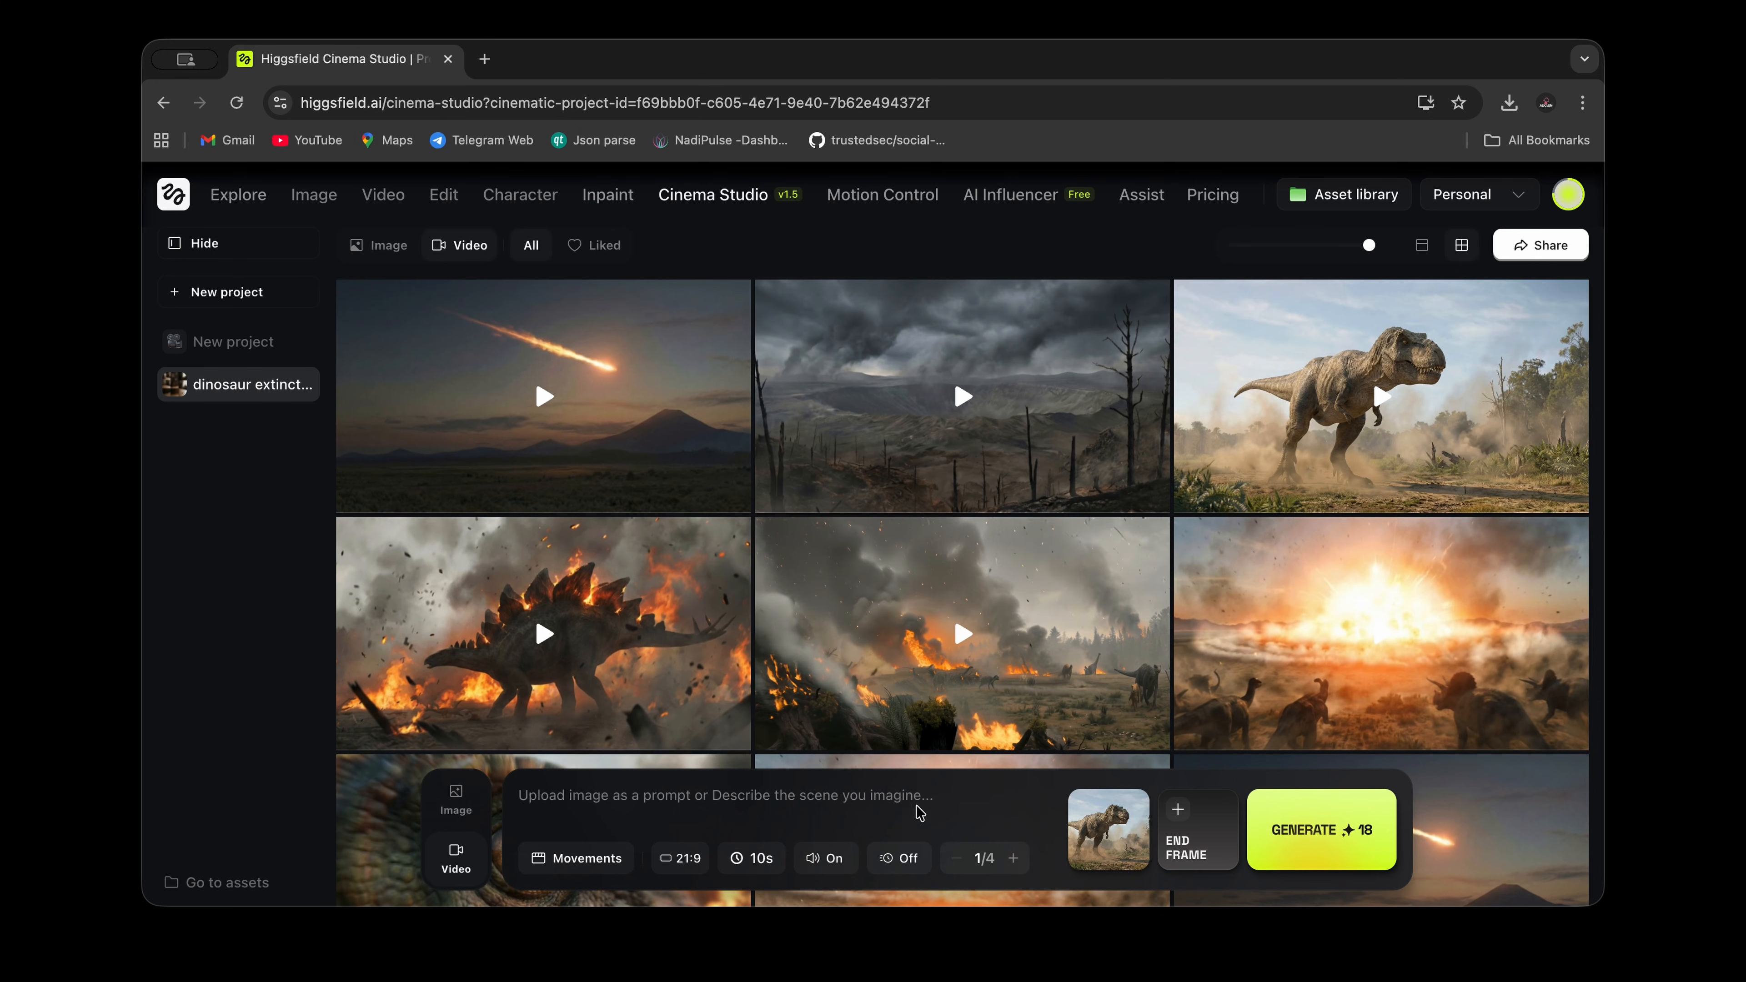
# Step: Generate the T-rex video with the Dolly in camera movement and the prompt "Close-up portrait of massive open mouth roar, aggressive posture"
pyautogui.click(576, 858)
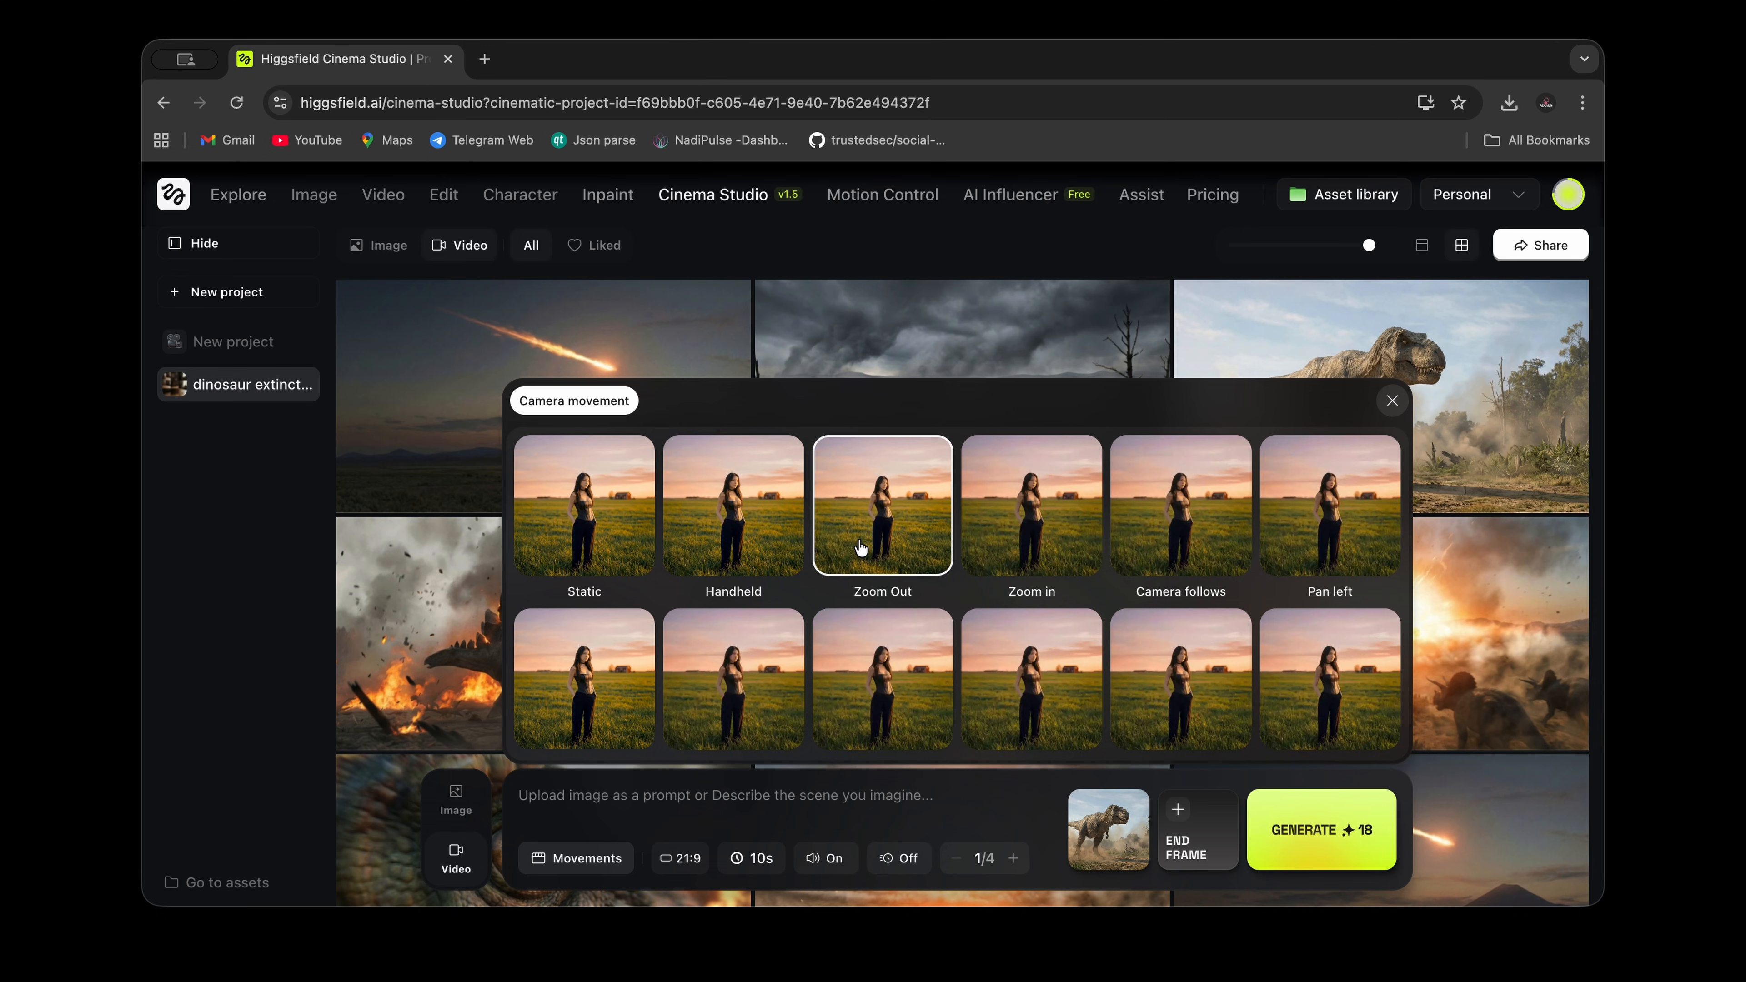
pyautogui.click(1165, 592)
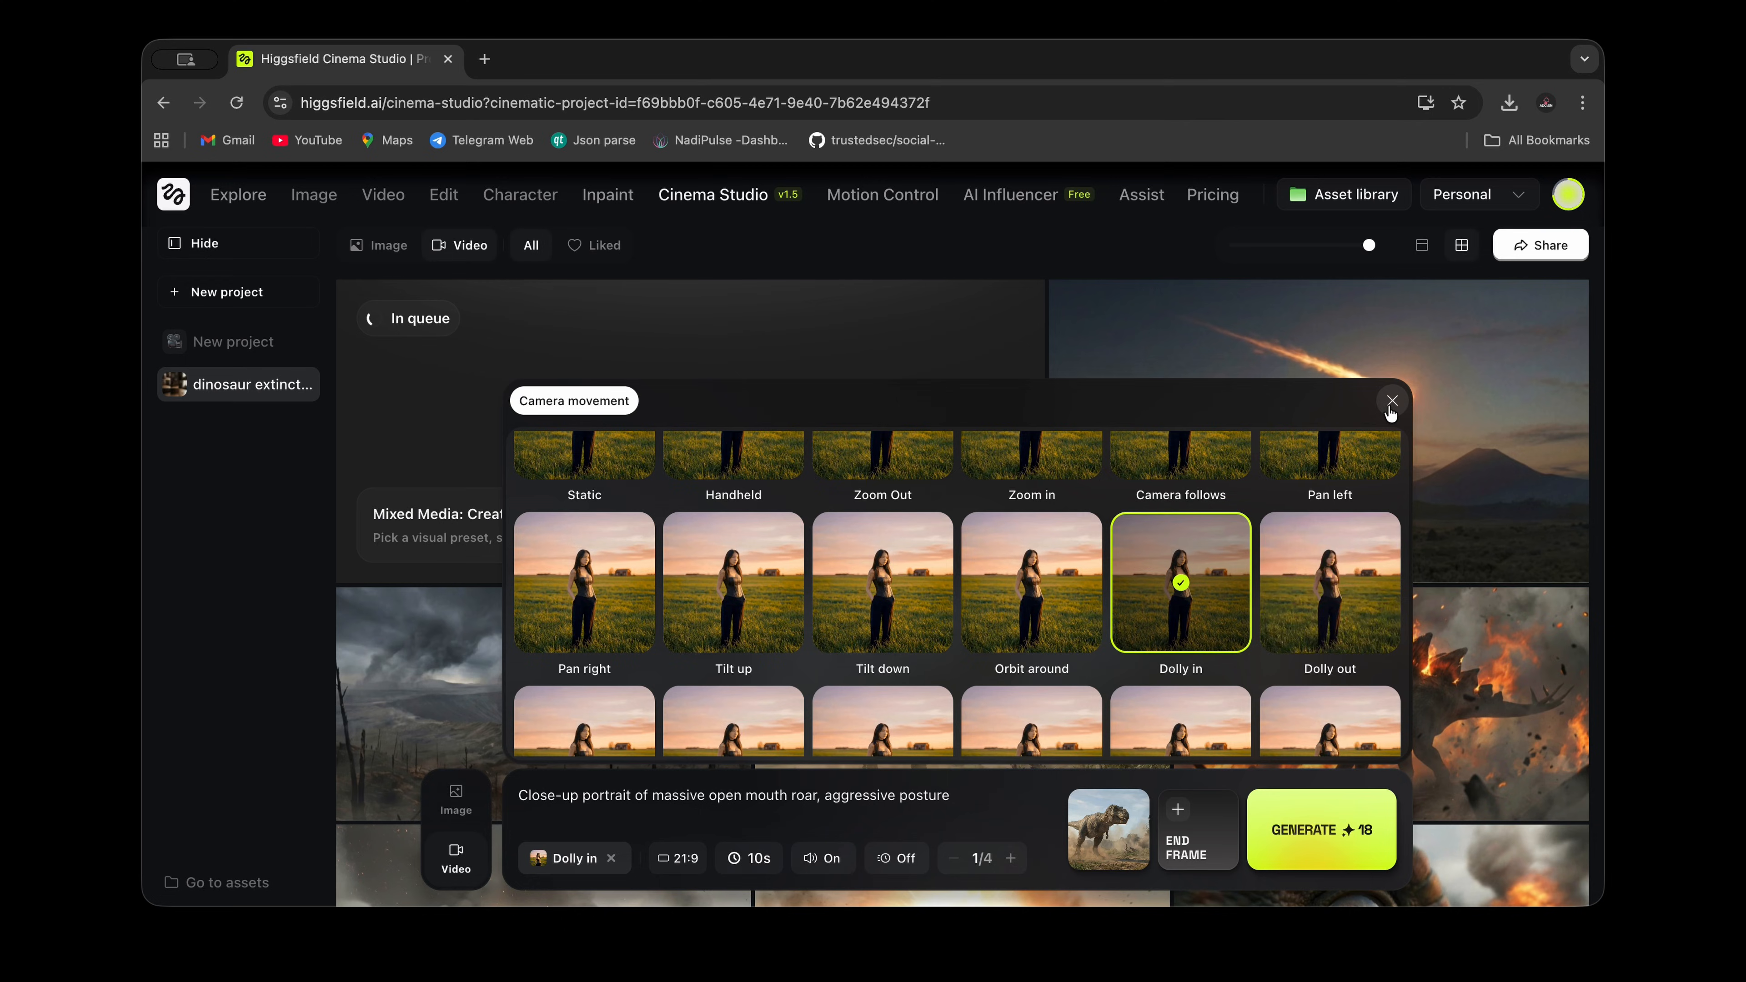
pyautogui.click(1391, 402)
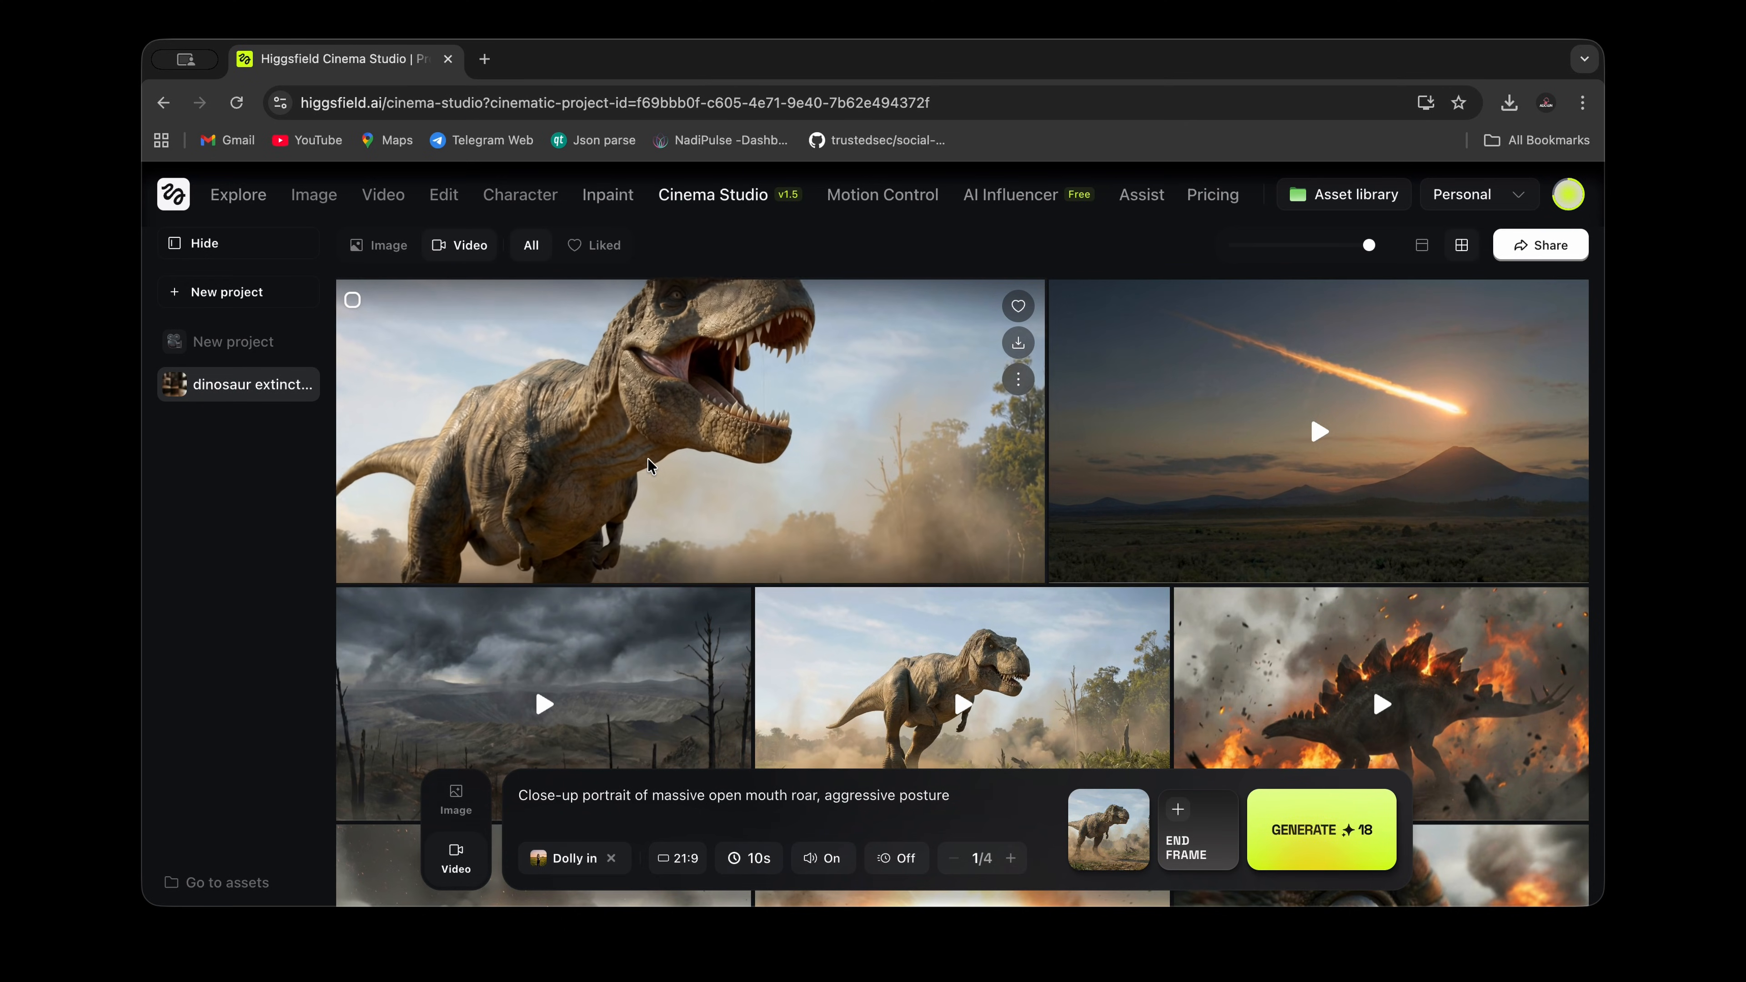
# Step: Play the generated roaring T-rex video in full screen
pyautogui.click(649, 465)
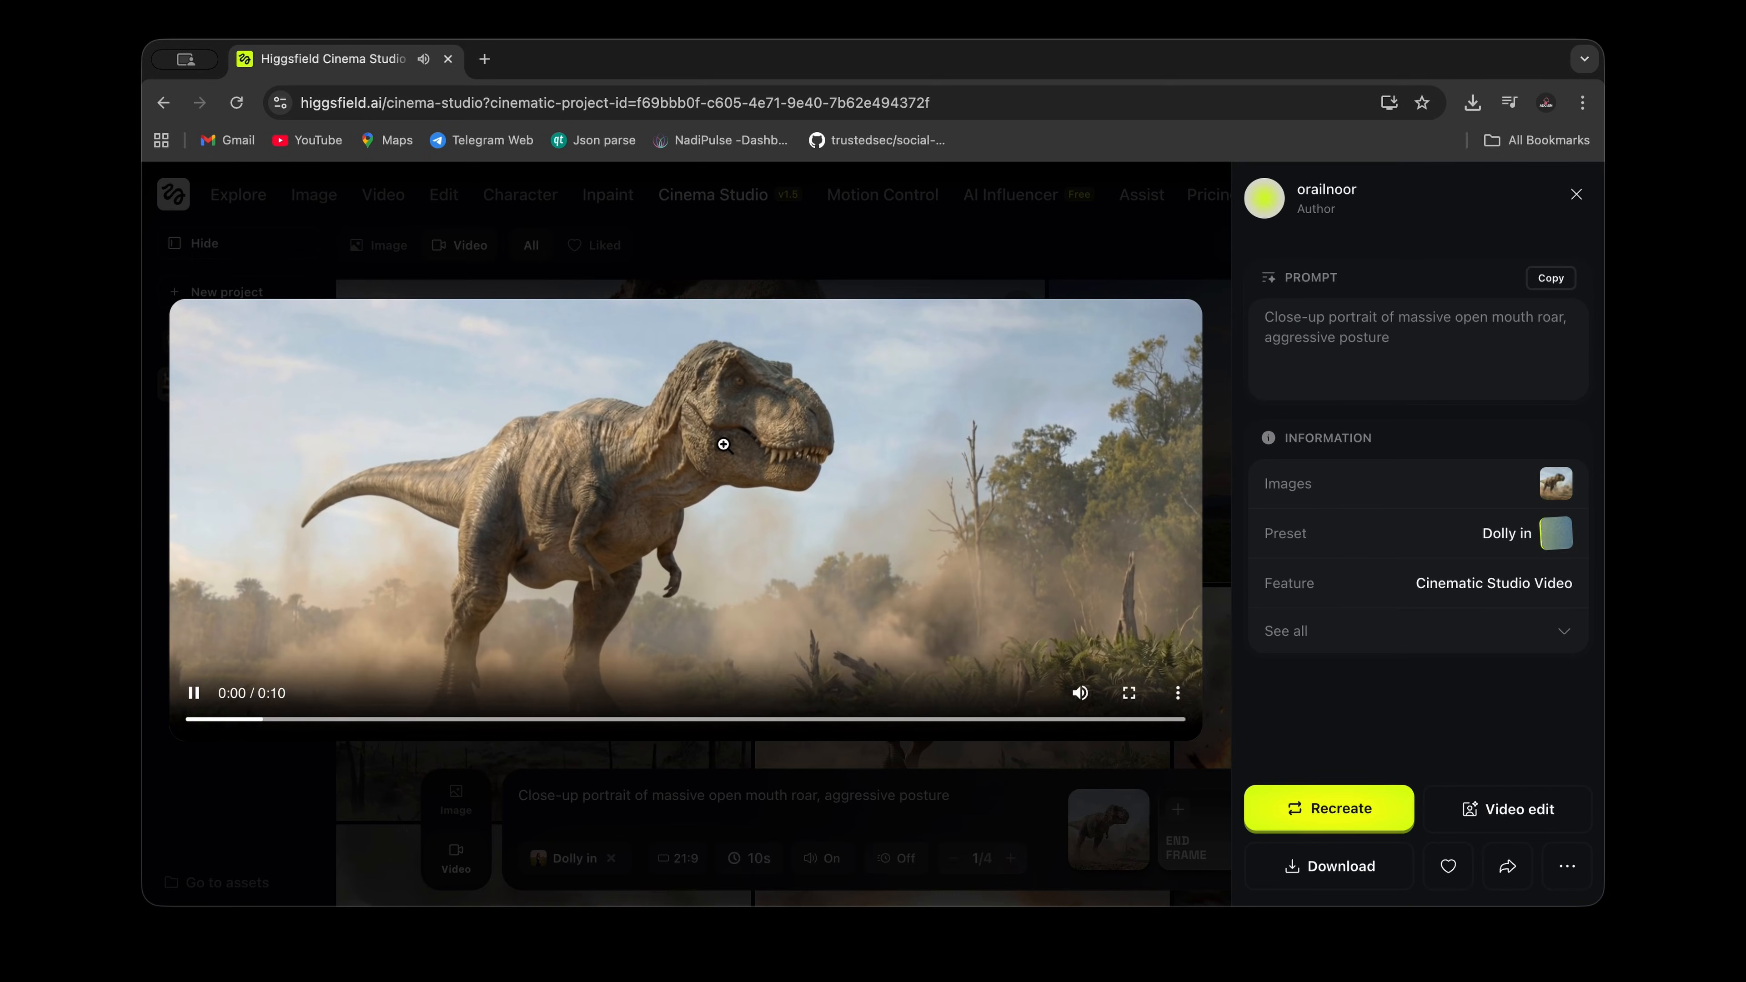
pyautogui.click(1129, 692)
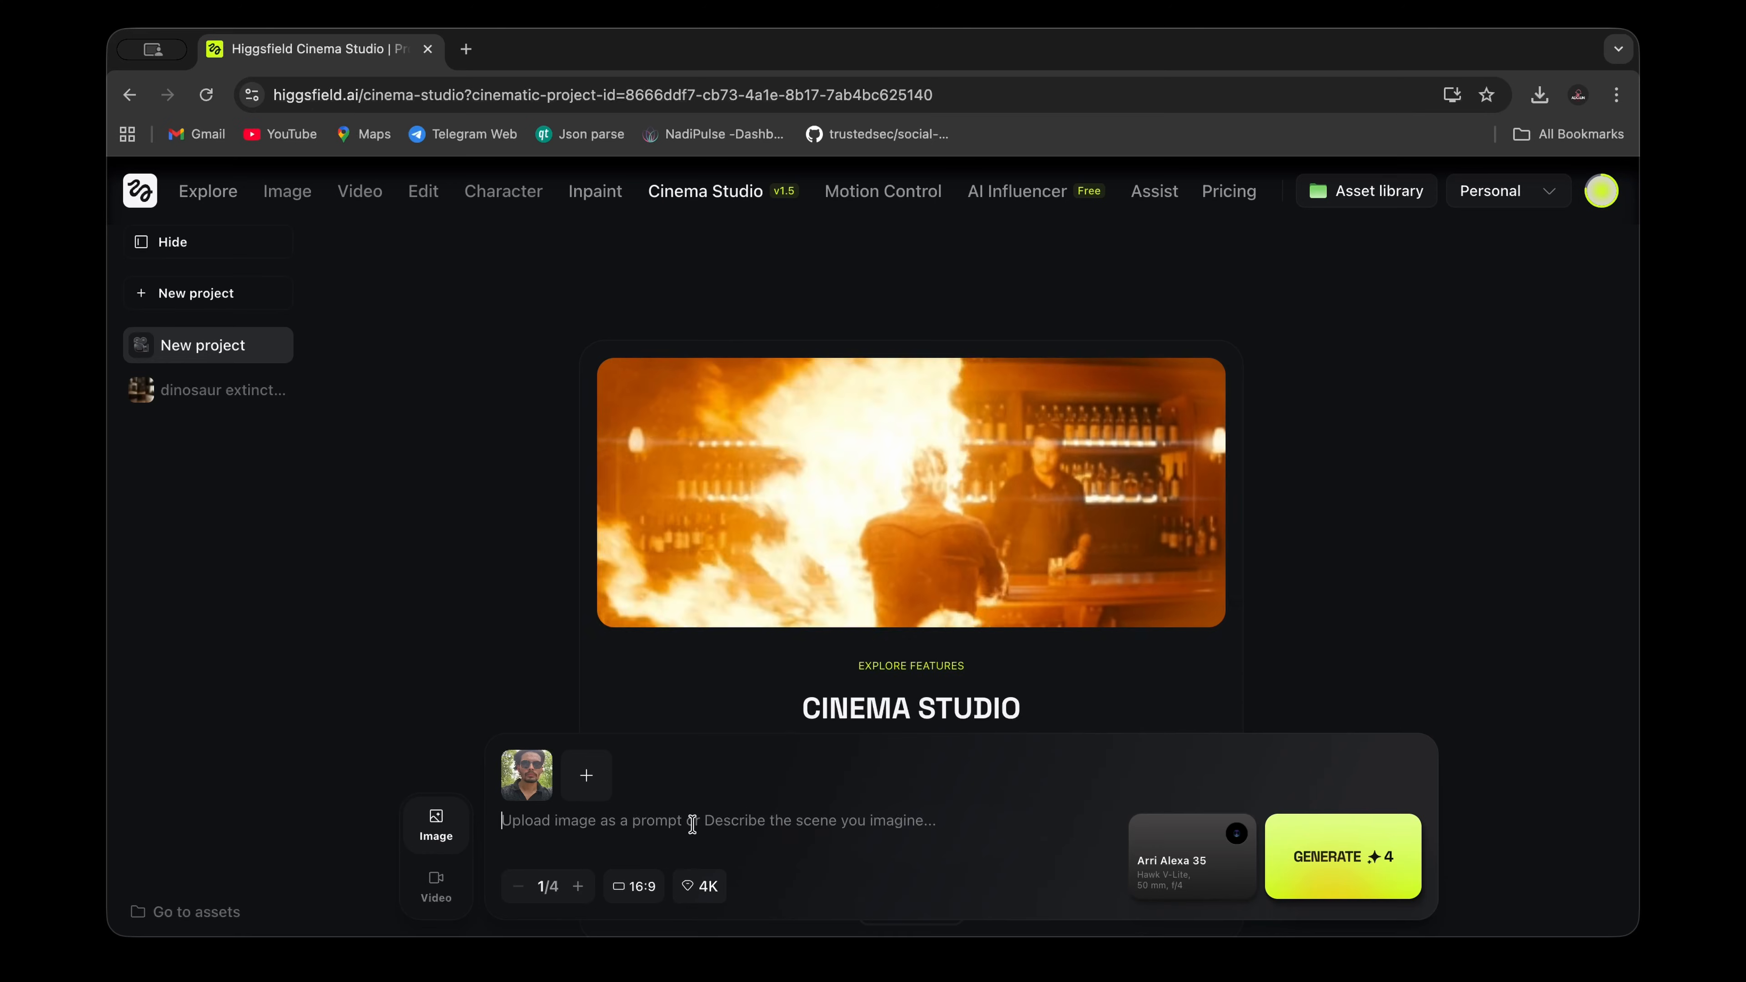
# Step: Enter the prompt for an ultra-realistic cinematic close-up of the same person from the reference image, and read it through
pyautogui.write('Mood: calm, confident, introspective, handheld cinematic realism, documentary-style motion.')
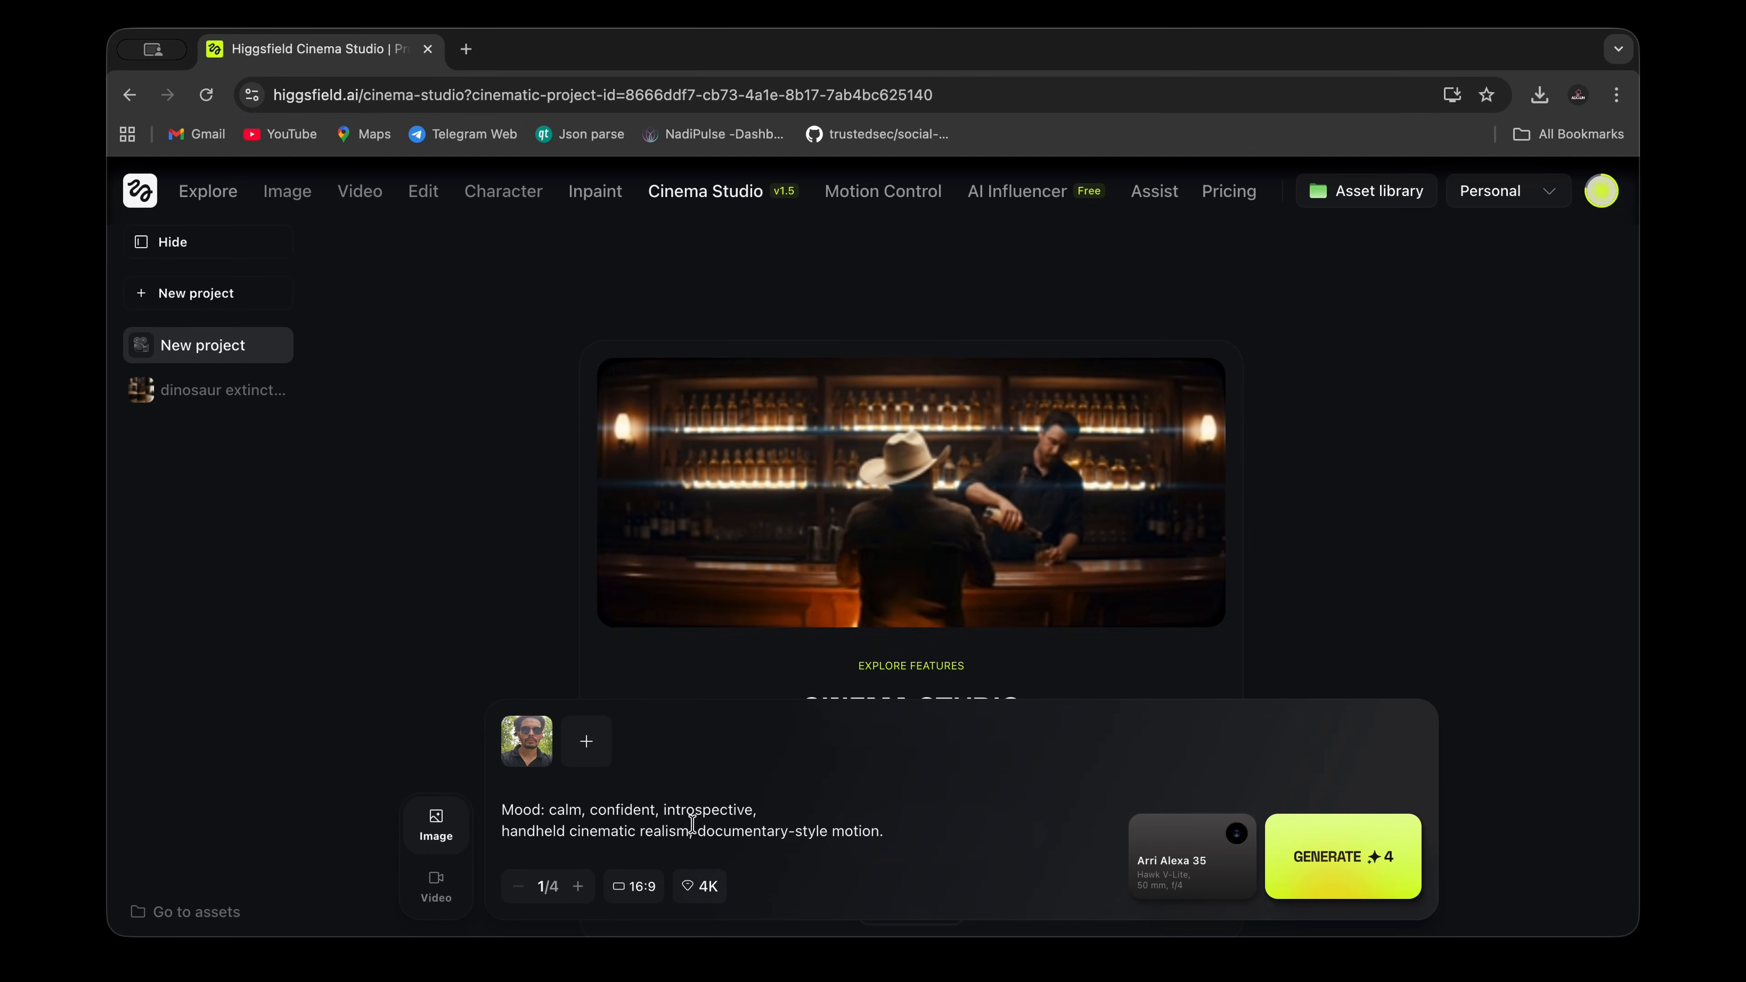
pyautogui.scroll(6, 692, 824)
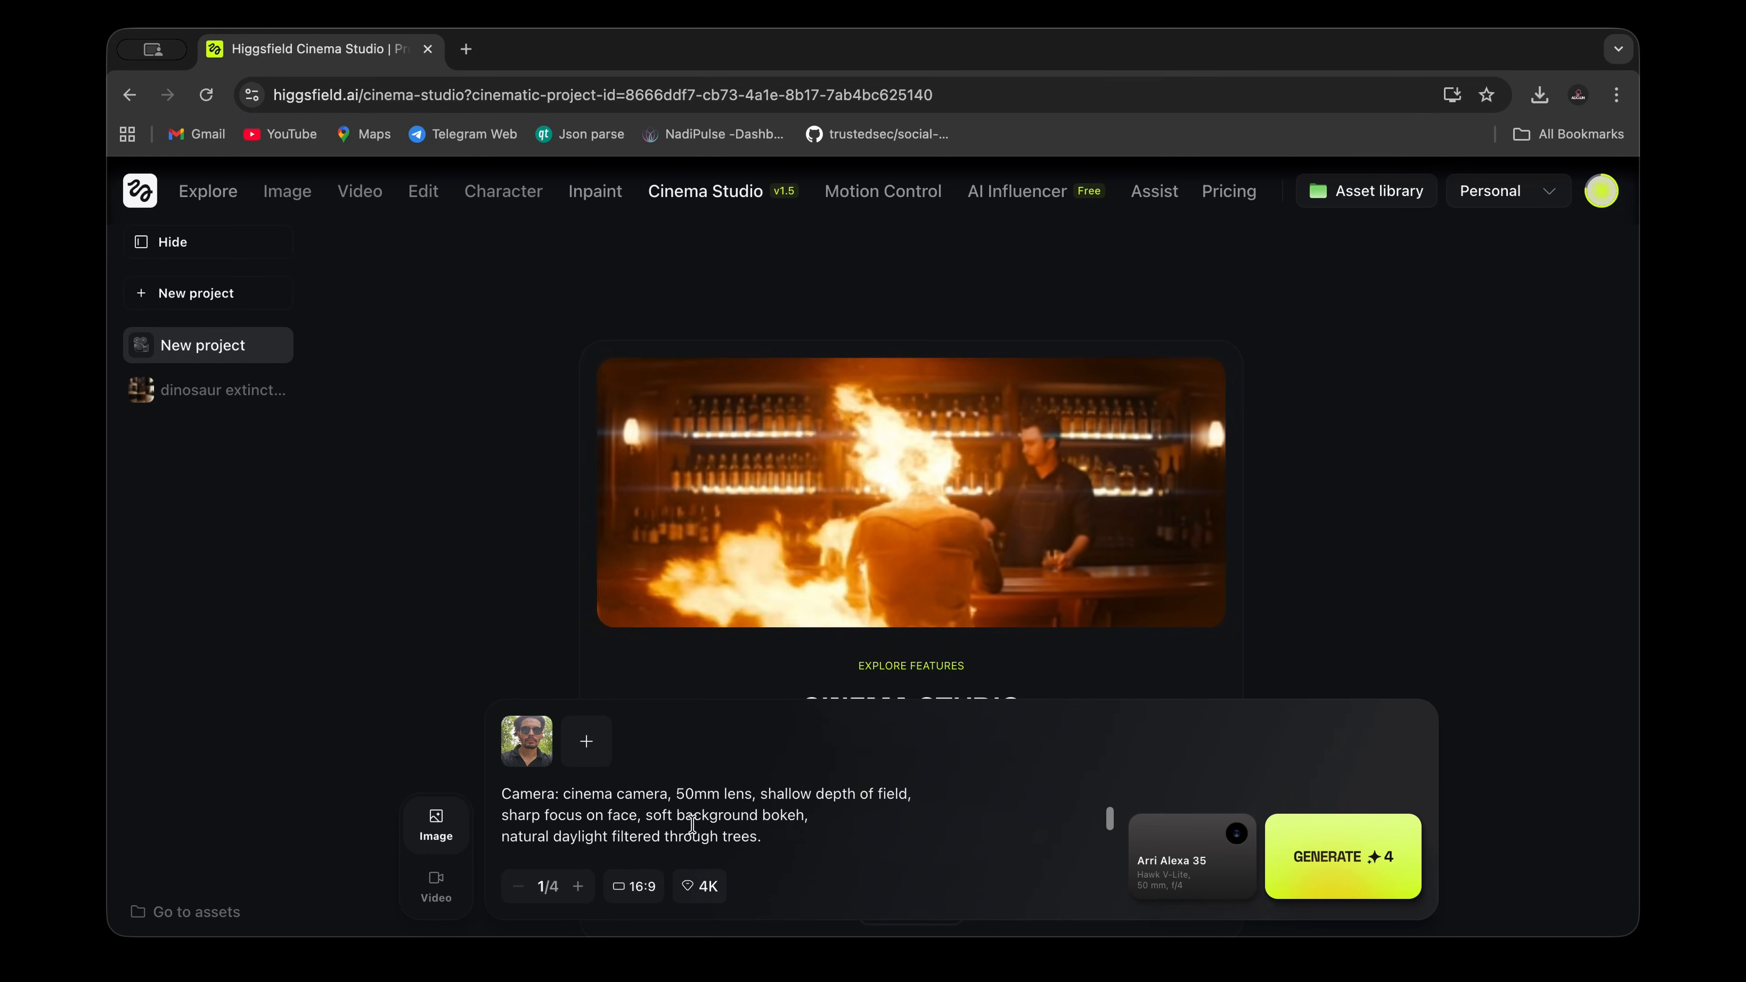
pyautogui.scroll(3, 692, 824)
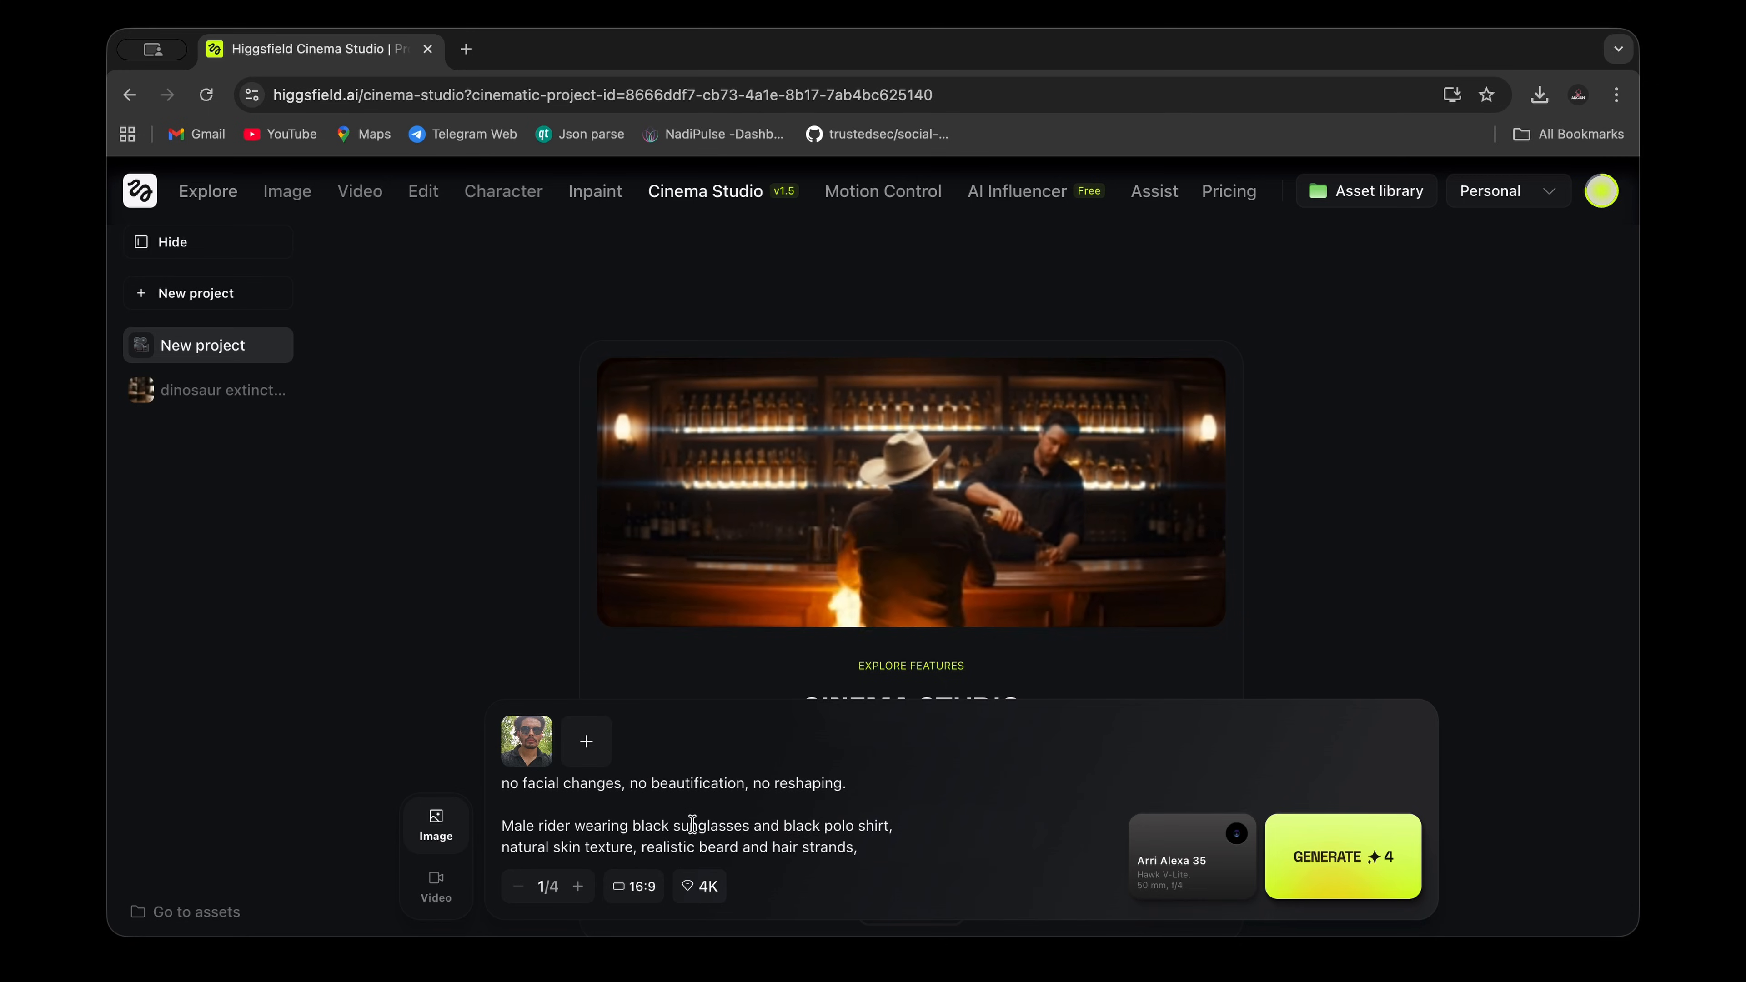
pyautogui.scroll(2, 692, 823)
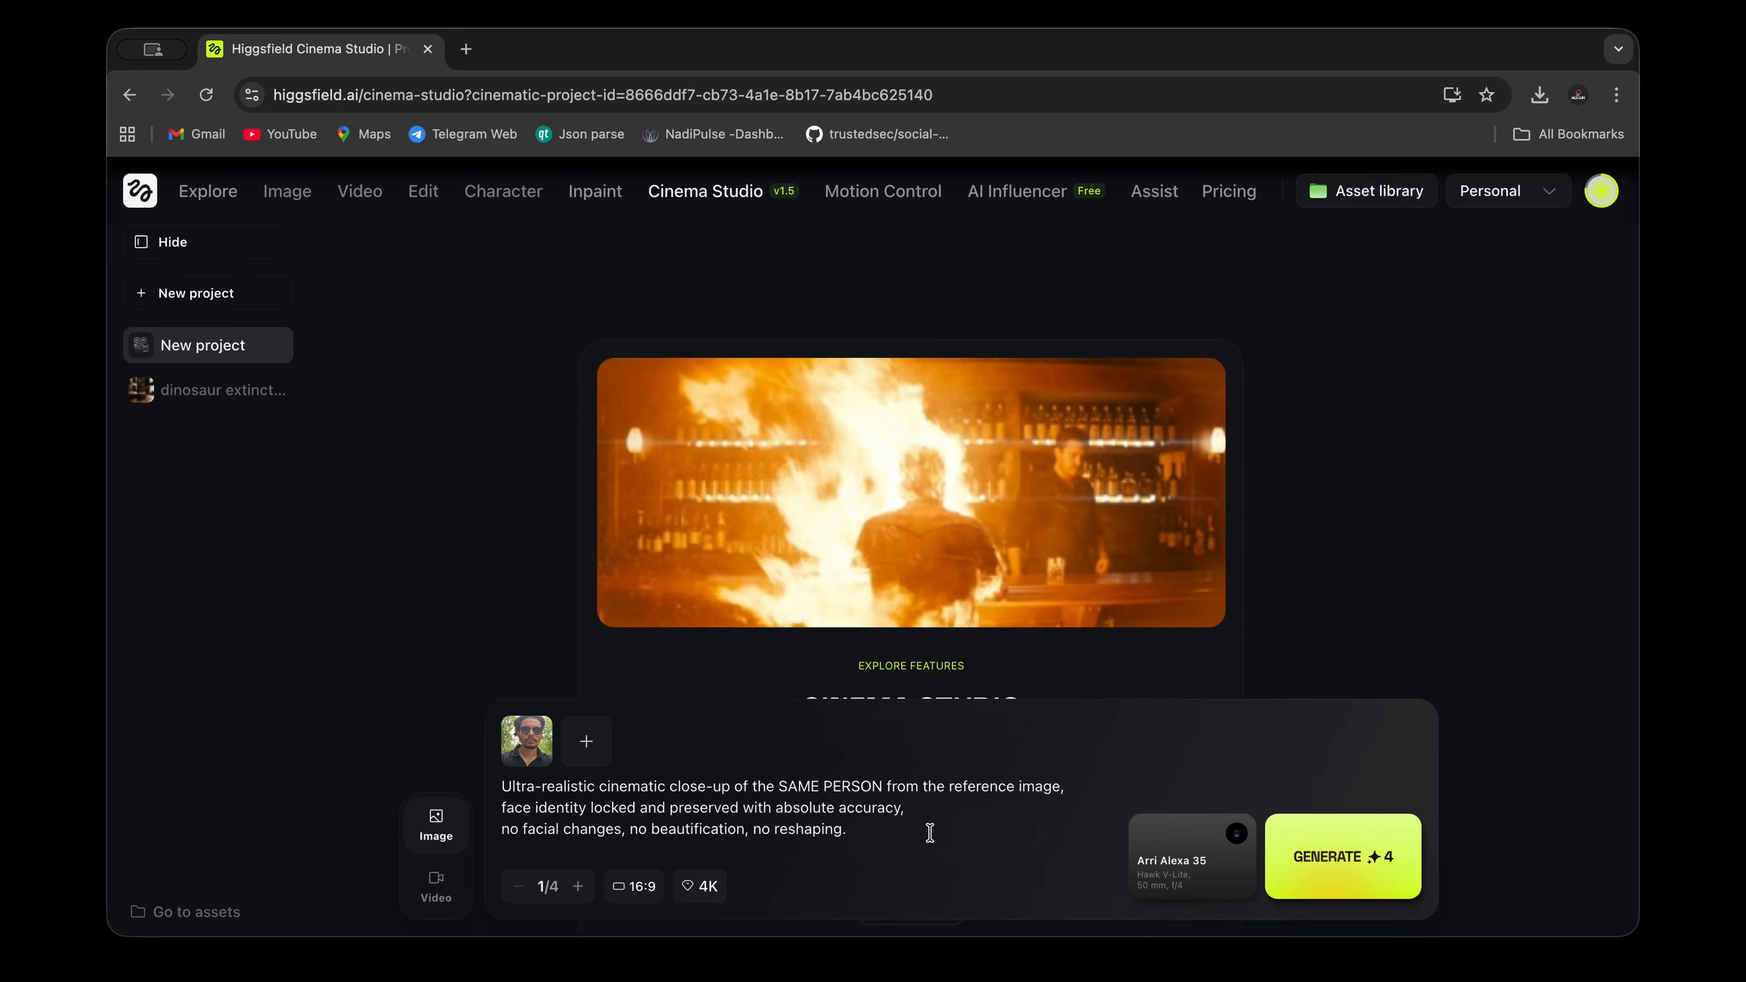
# Step: Generate the close-up image with the IMAX Film Camera, Cooke S4 lens, 50 mm and f/1.4, and open the result for viewing
pyautogui.click(1179, 868)
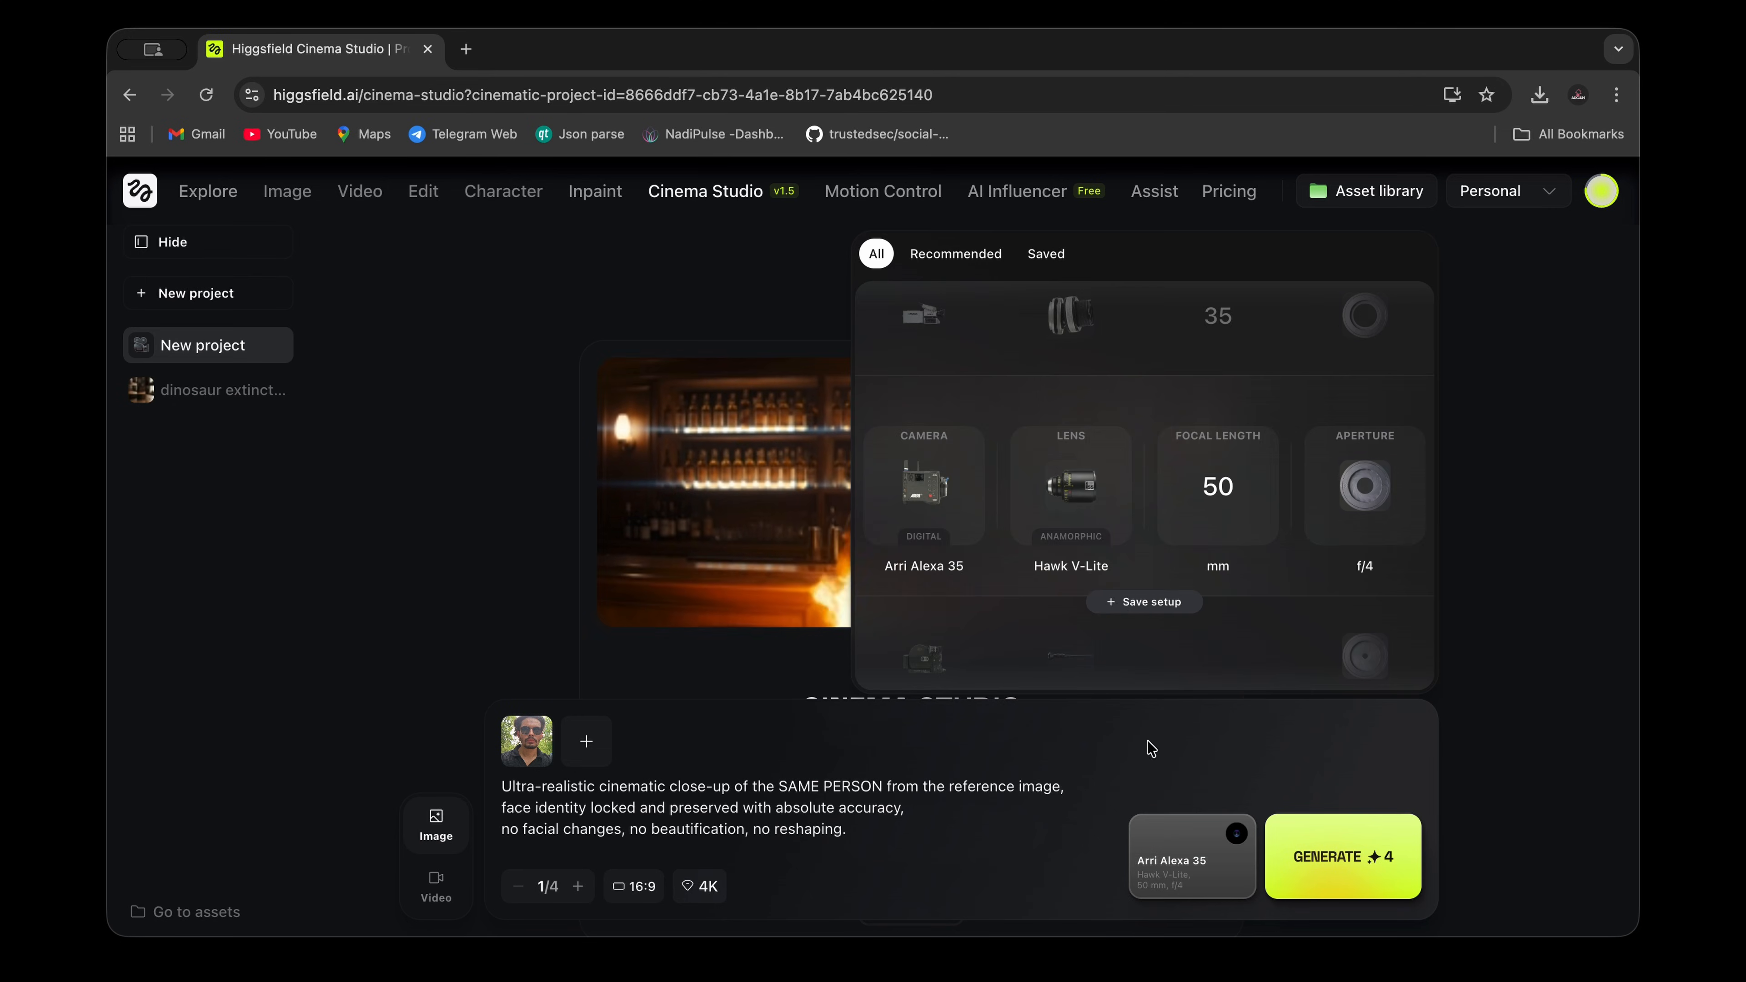
pyautogui.scroll(1, 1174, 487)
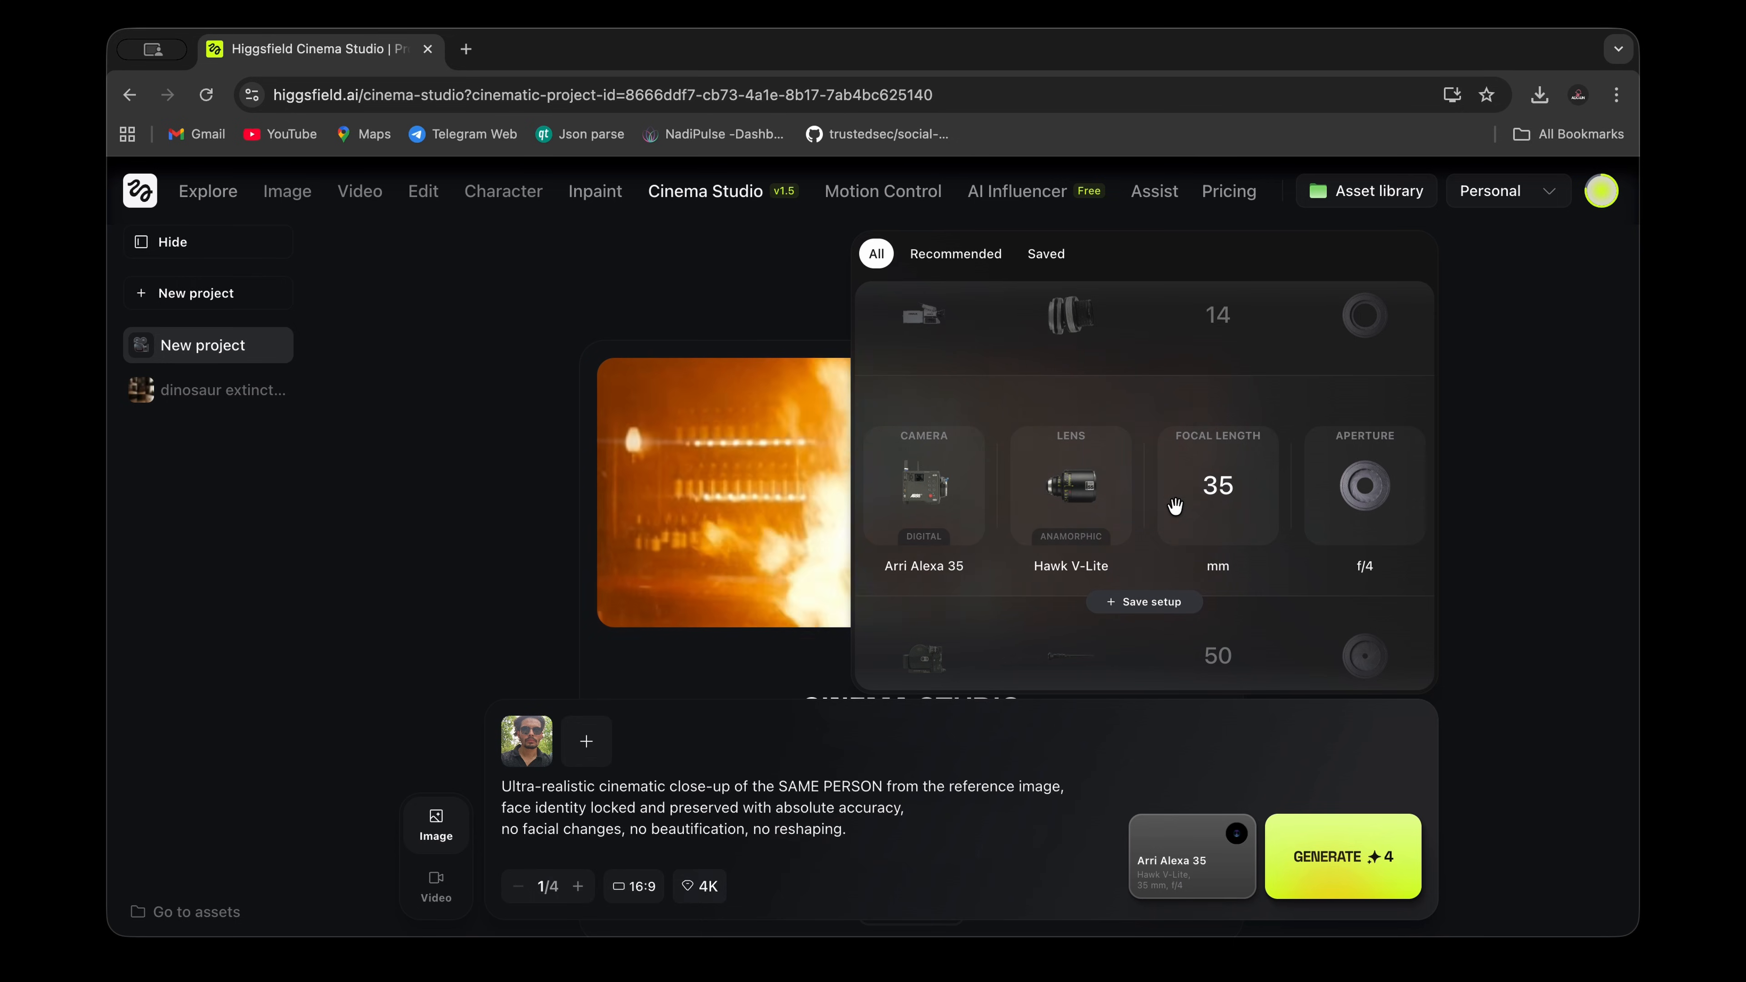
pyautogui.scroll(-1, 1174, 507)
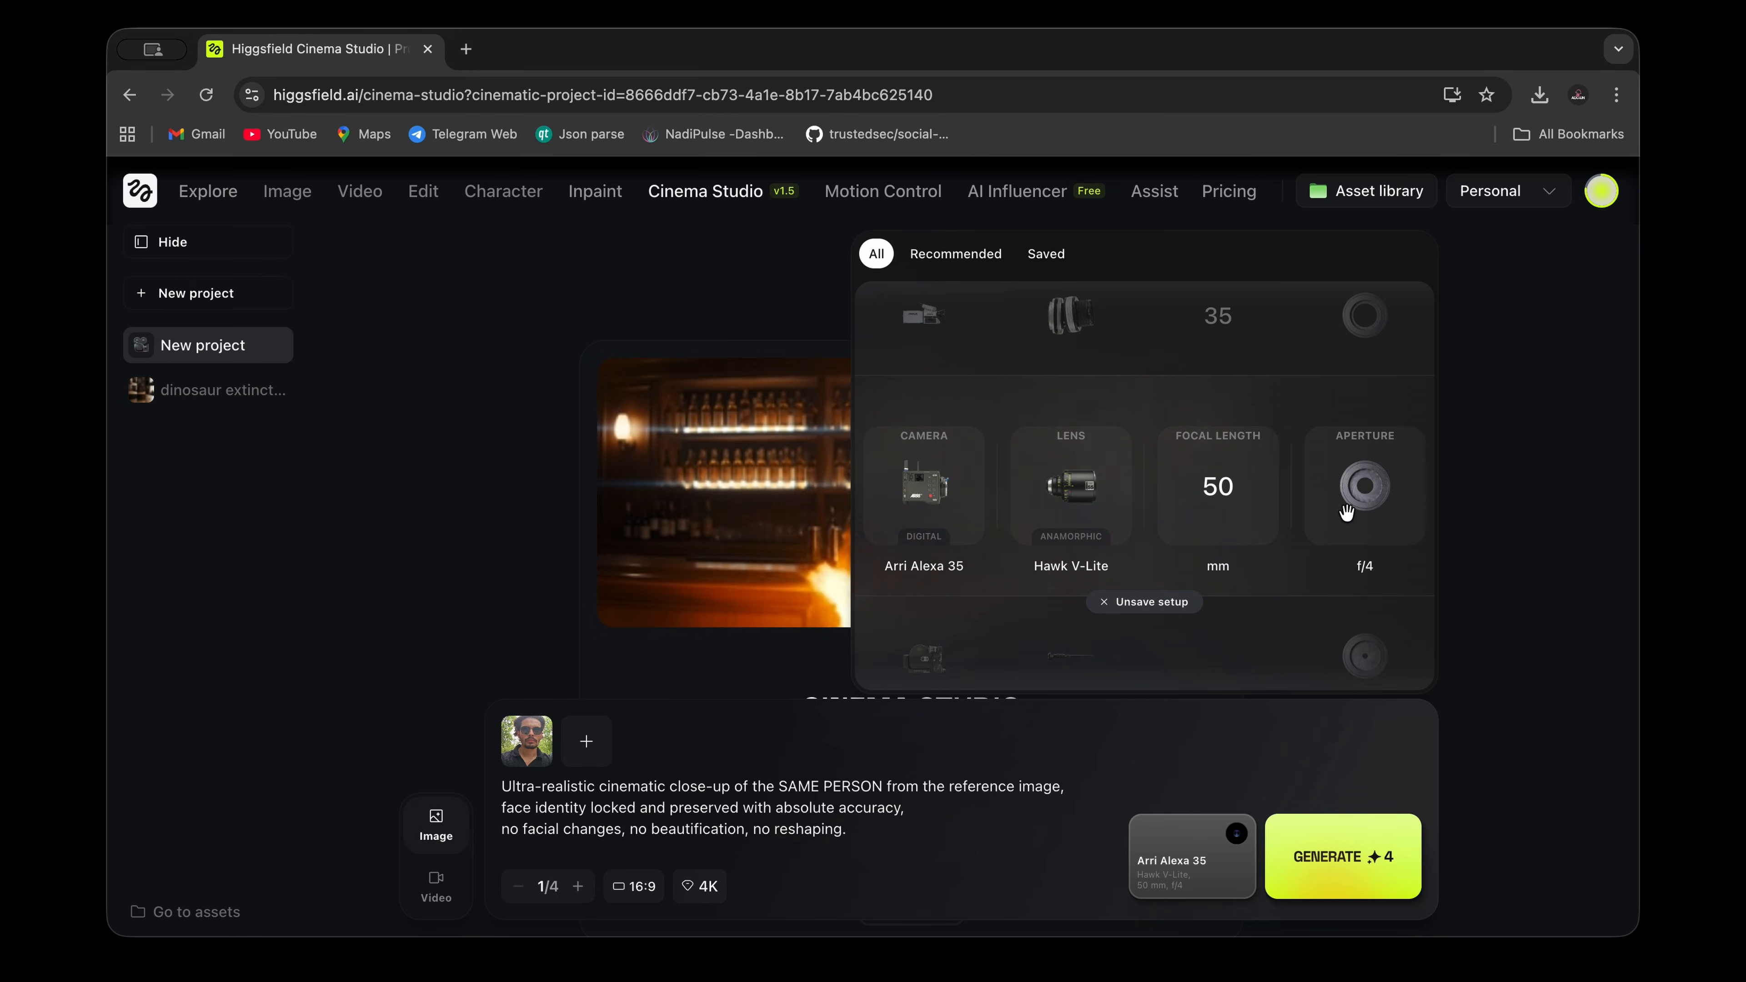
pyautogui.scroll(2, 1346, 511)
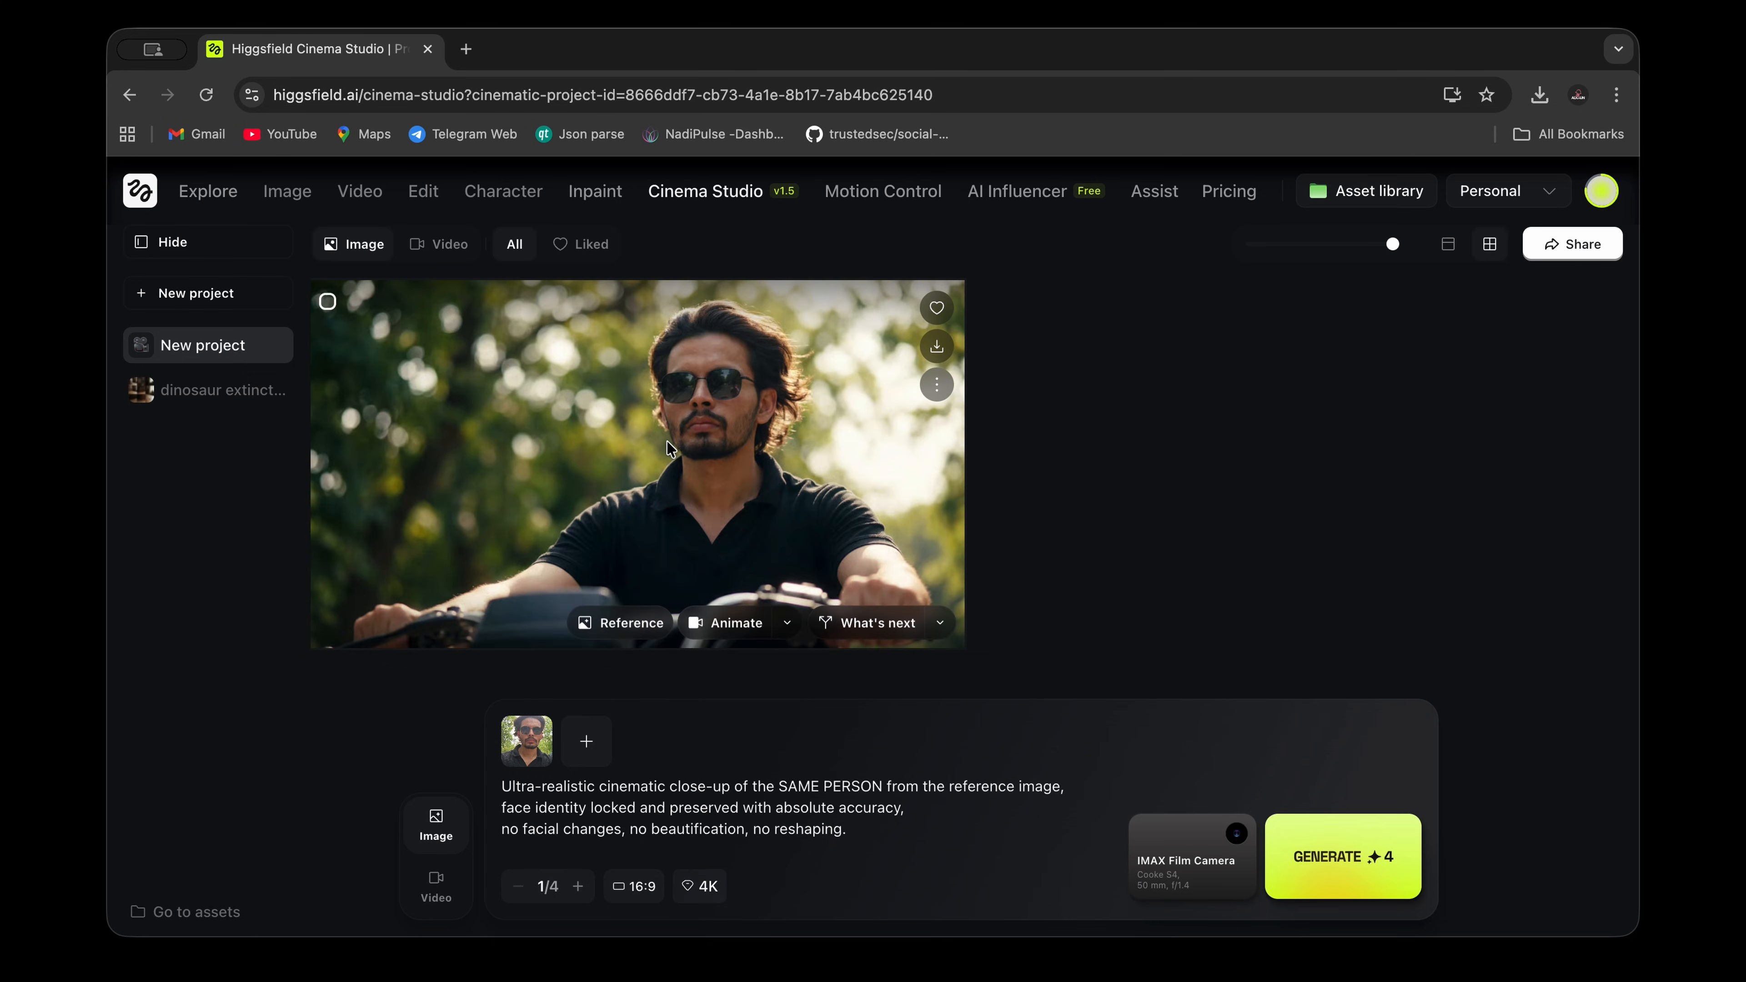
pyautogui.click(670, 448)
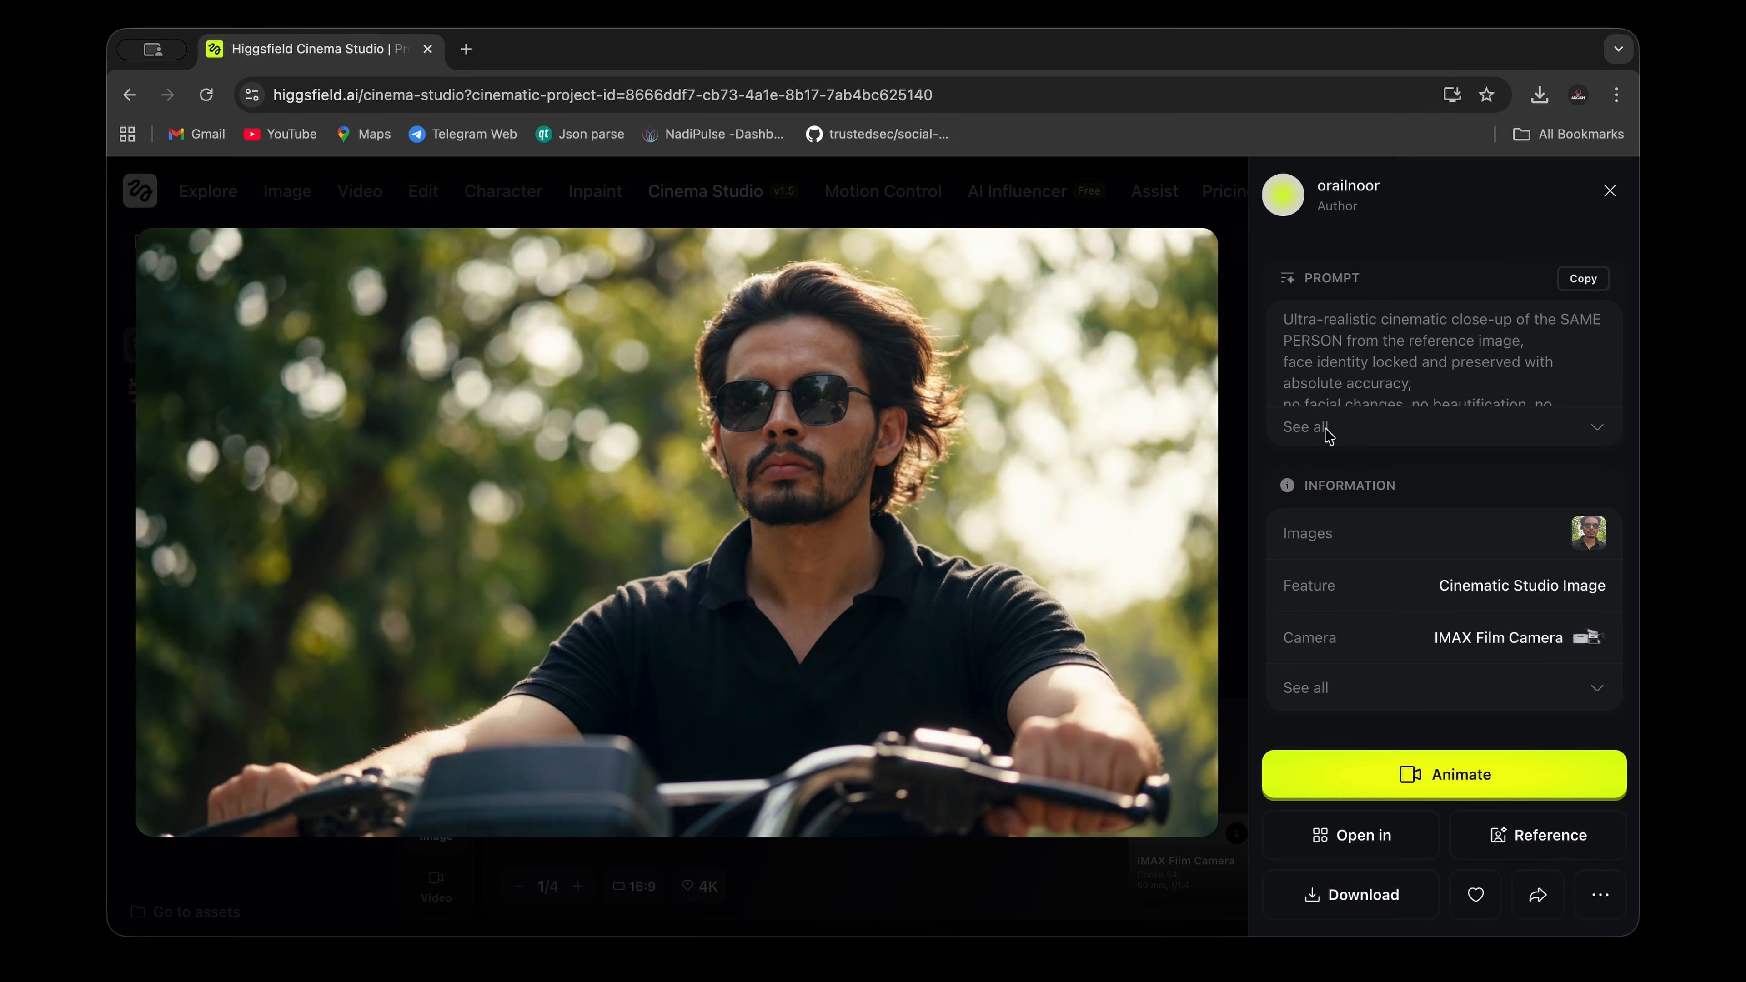
pyautogui.click(1612, 198)
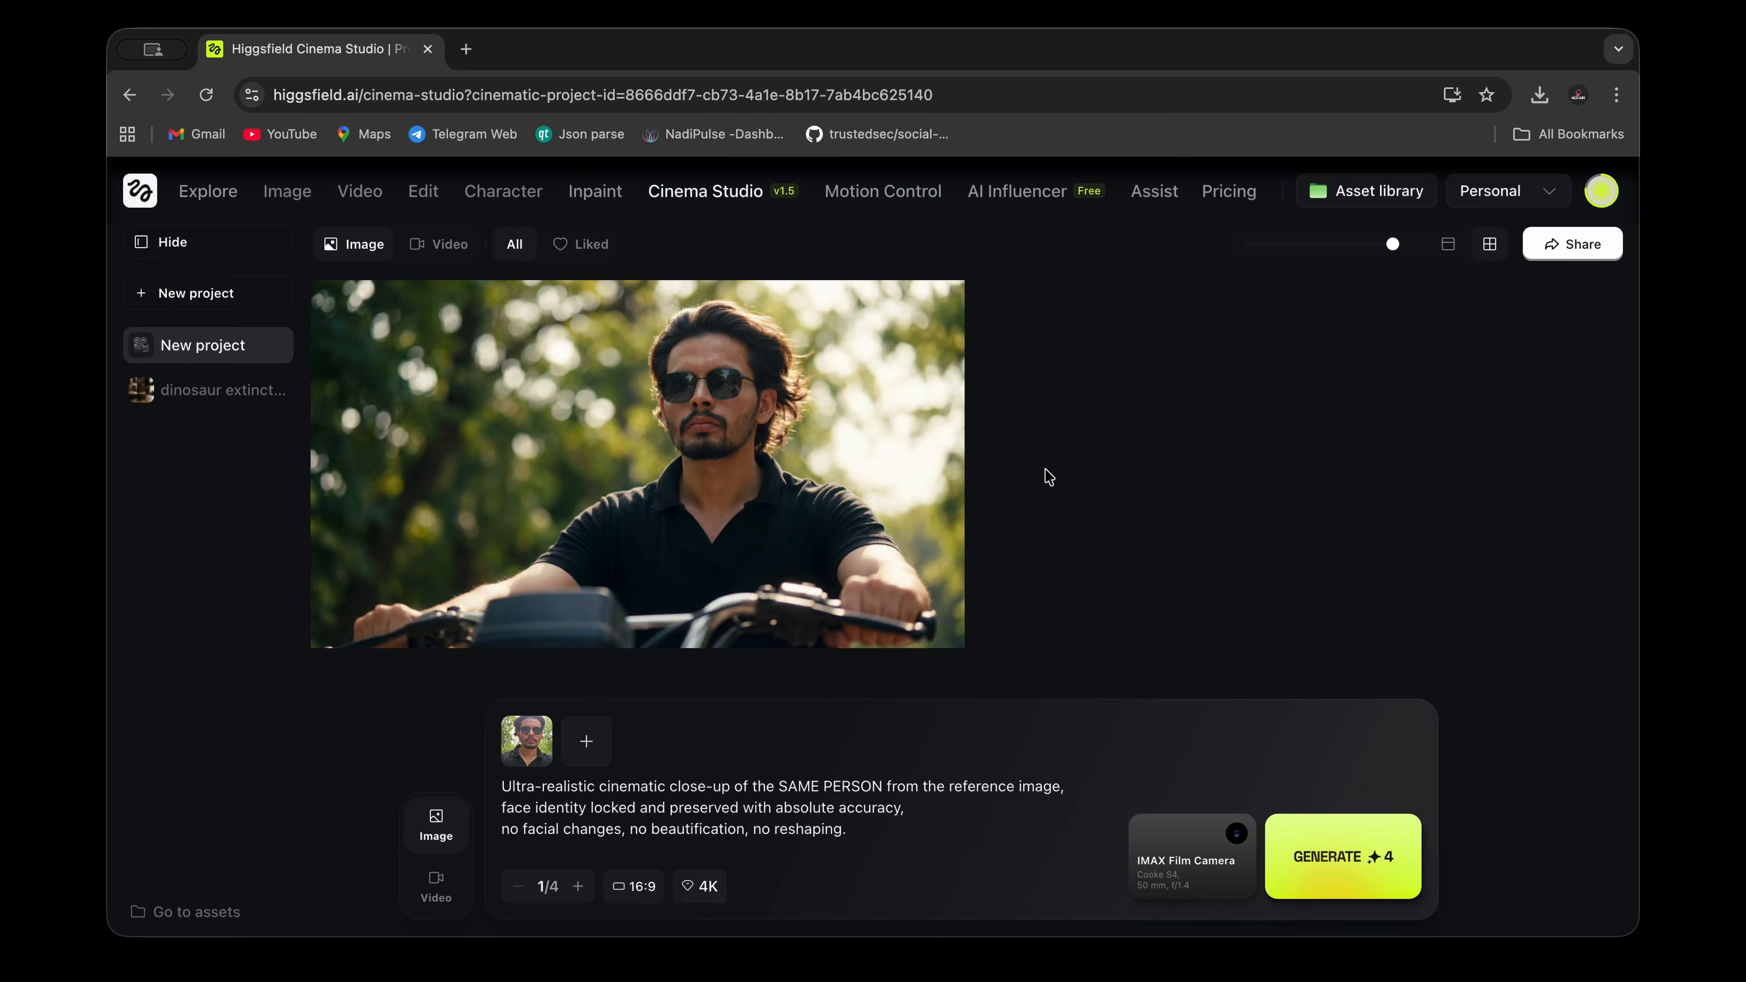
# Step: Use the rider portrait as reference and generate an aerial road image with a prompt ending in "no stylization, no fantasy, pure cinematic realism"
pyautogui.click(634, 632)
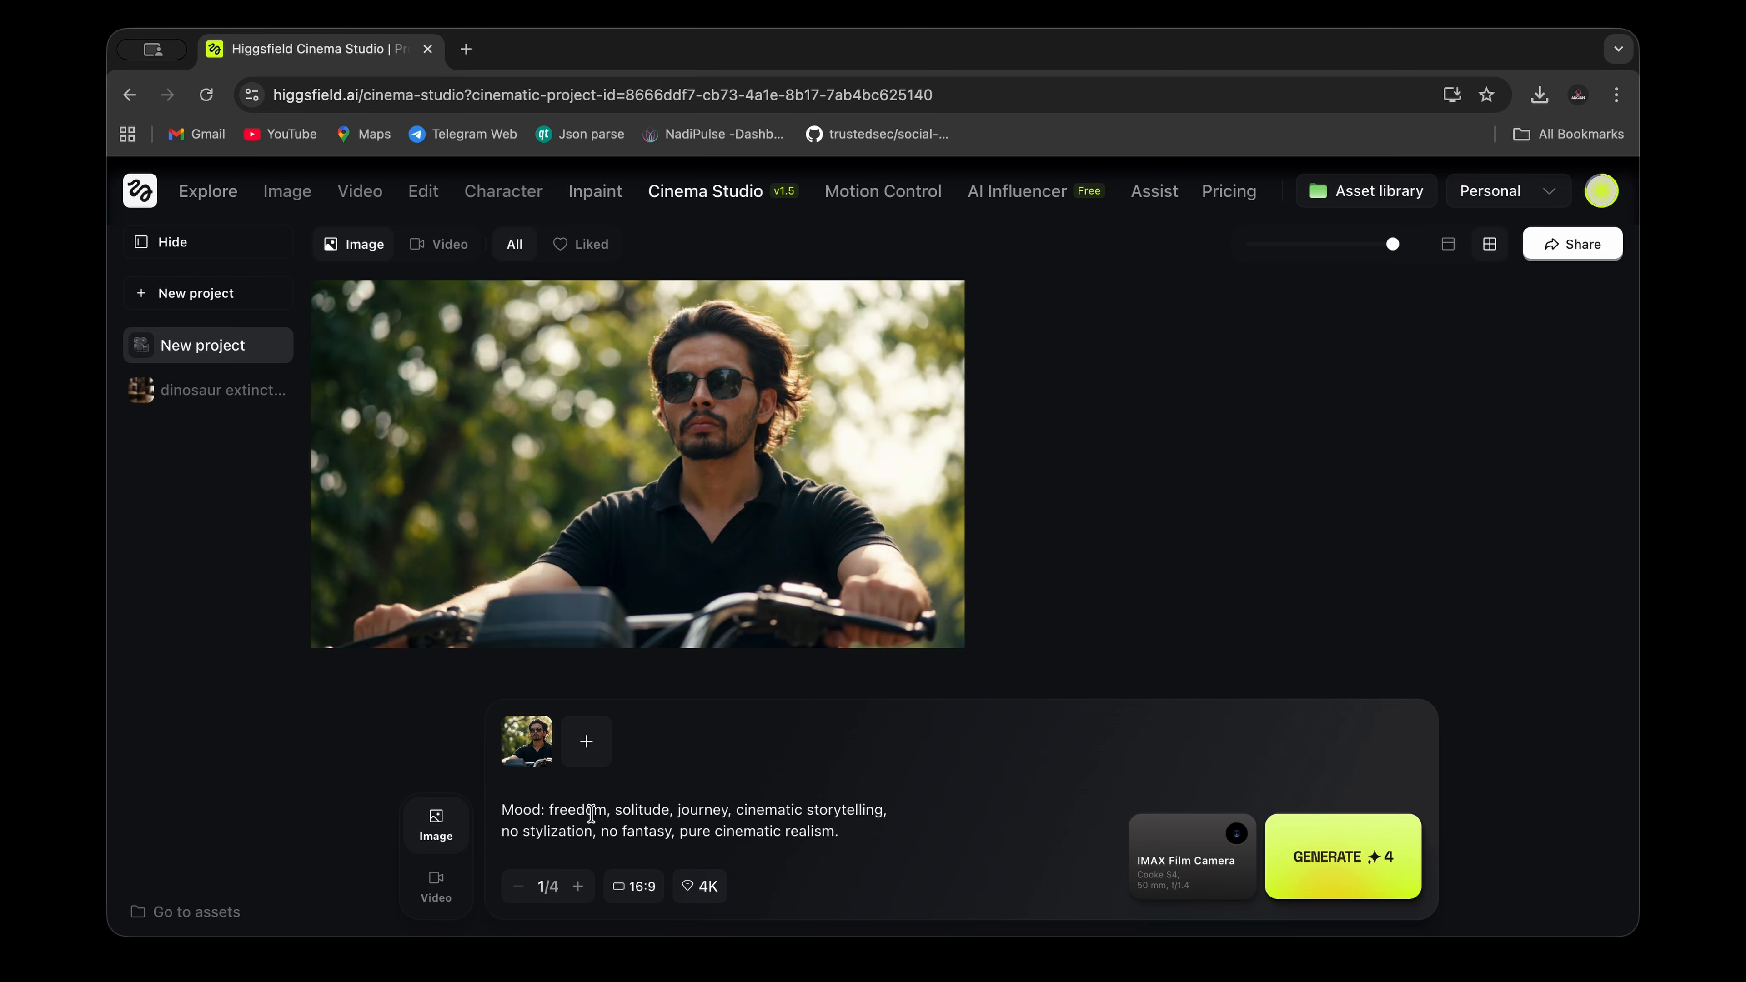
pyautogui.scroll(-1, 585, 843)
pyautogui.scroll(2, 700, 822)
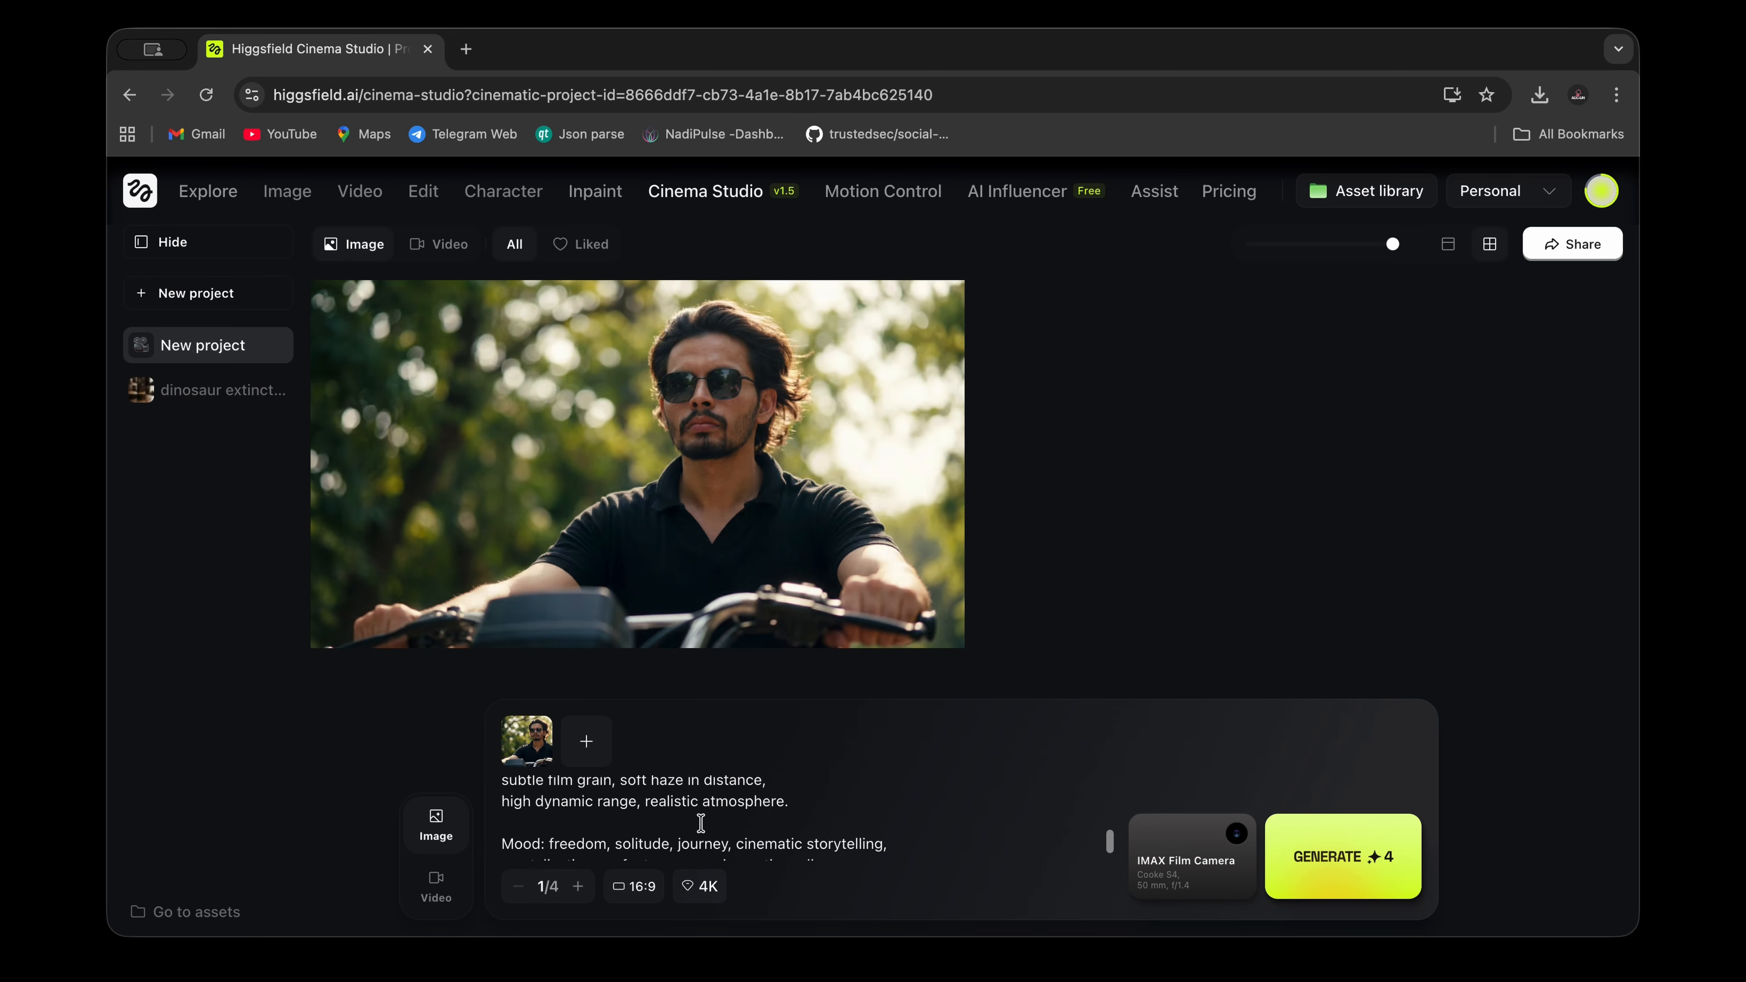
pyautogui.press('super+a')
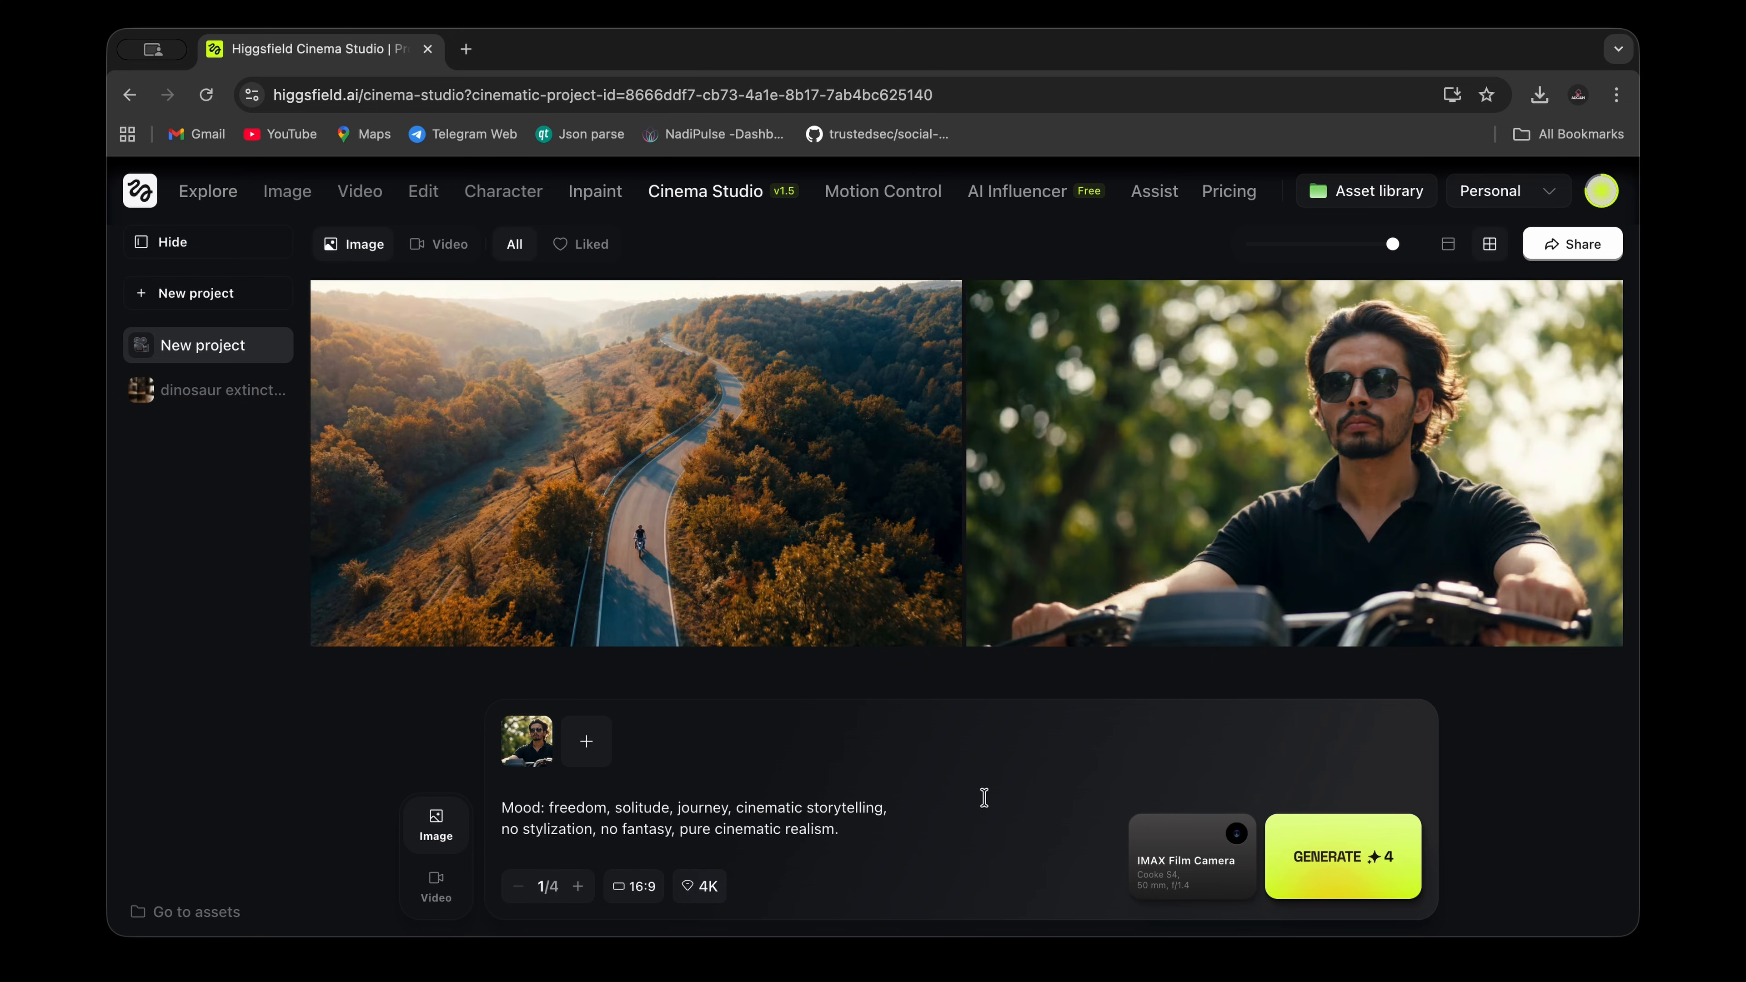
# Step: Animate the rider portrait as start frame with the aerial road image as end frame, generating a 10-second 16:9 video
pyautogui.moveTo(892, 503)
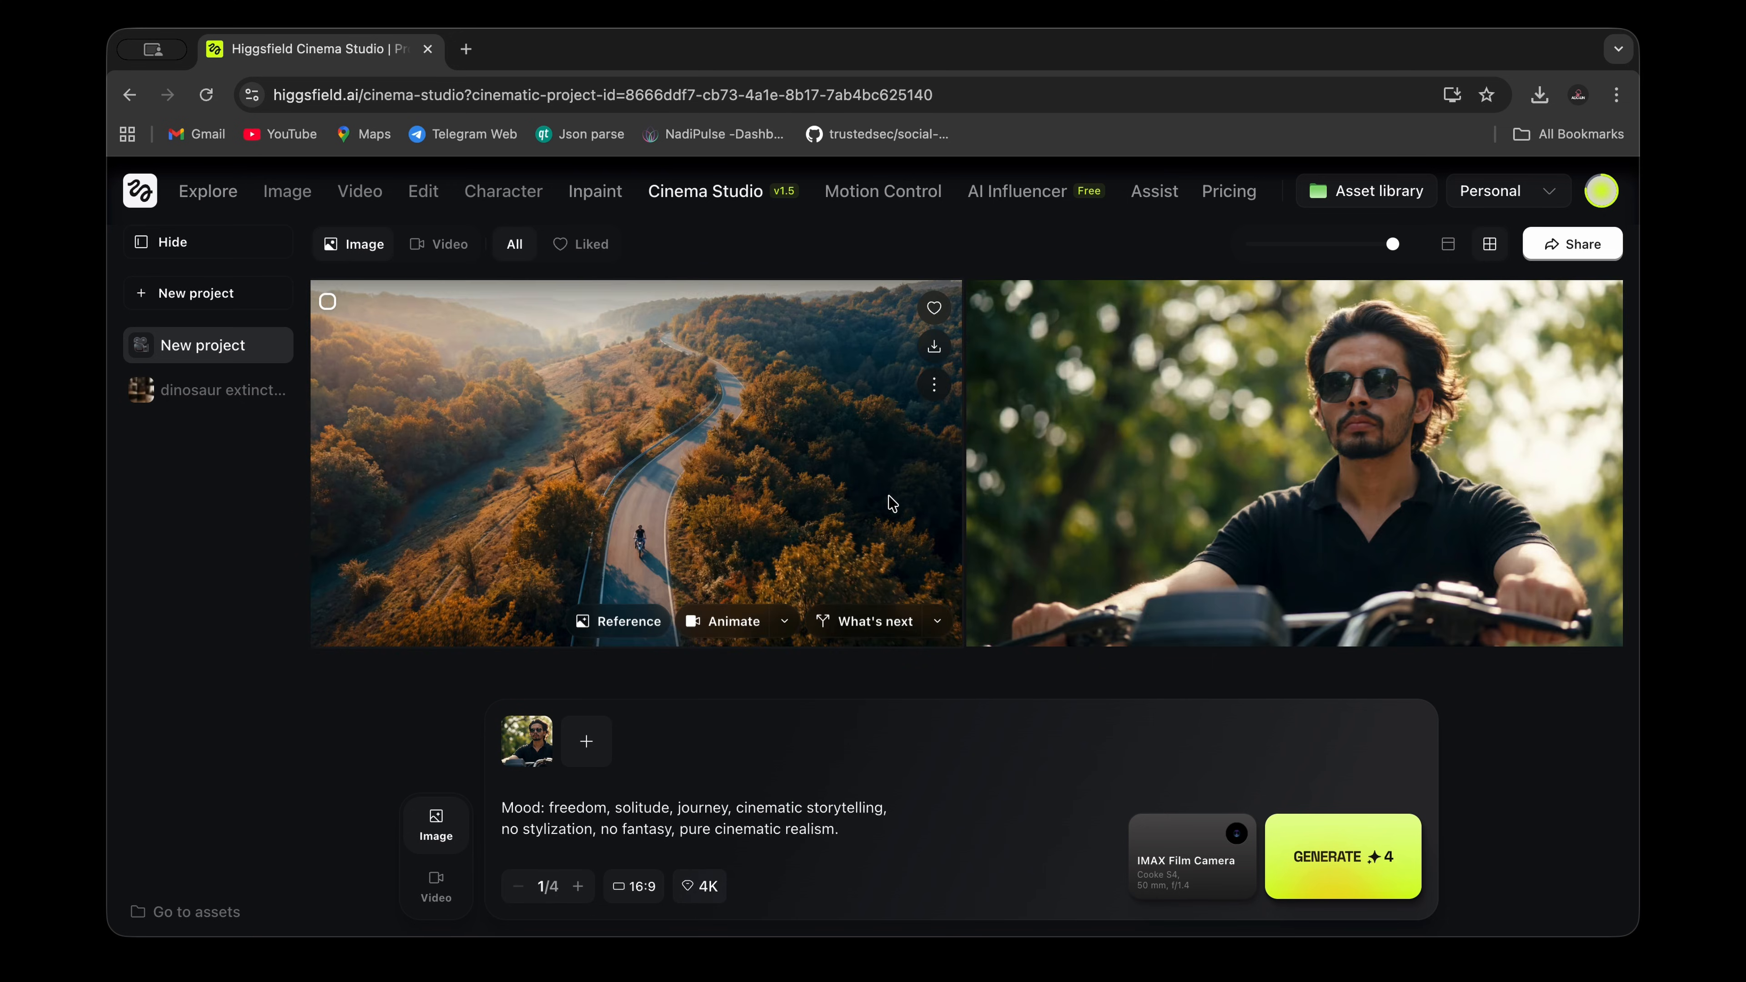
pyautogui.moveTo(1124, 492)
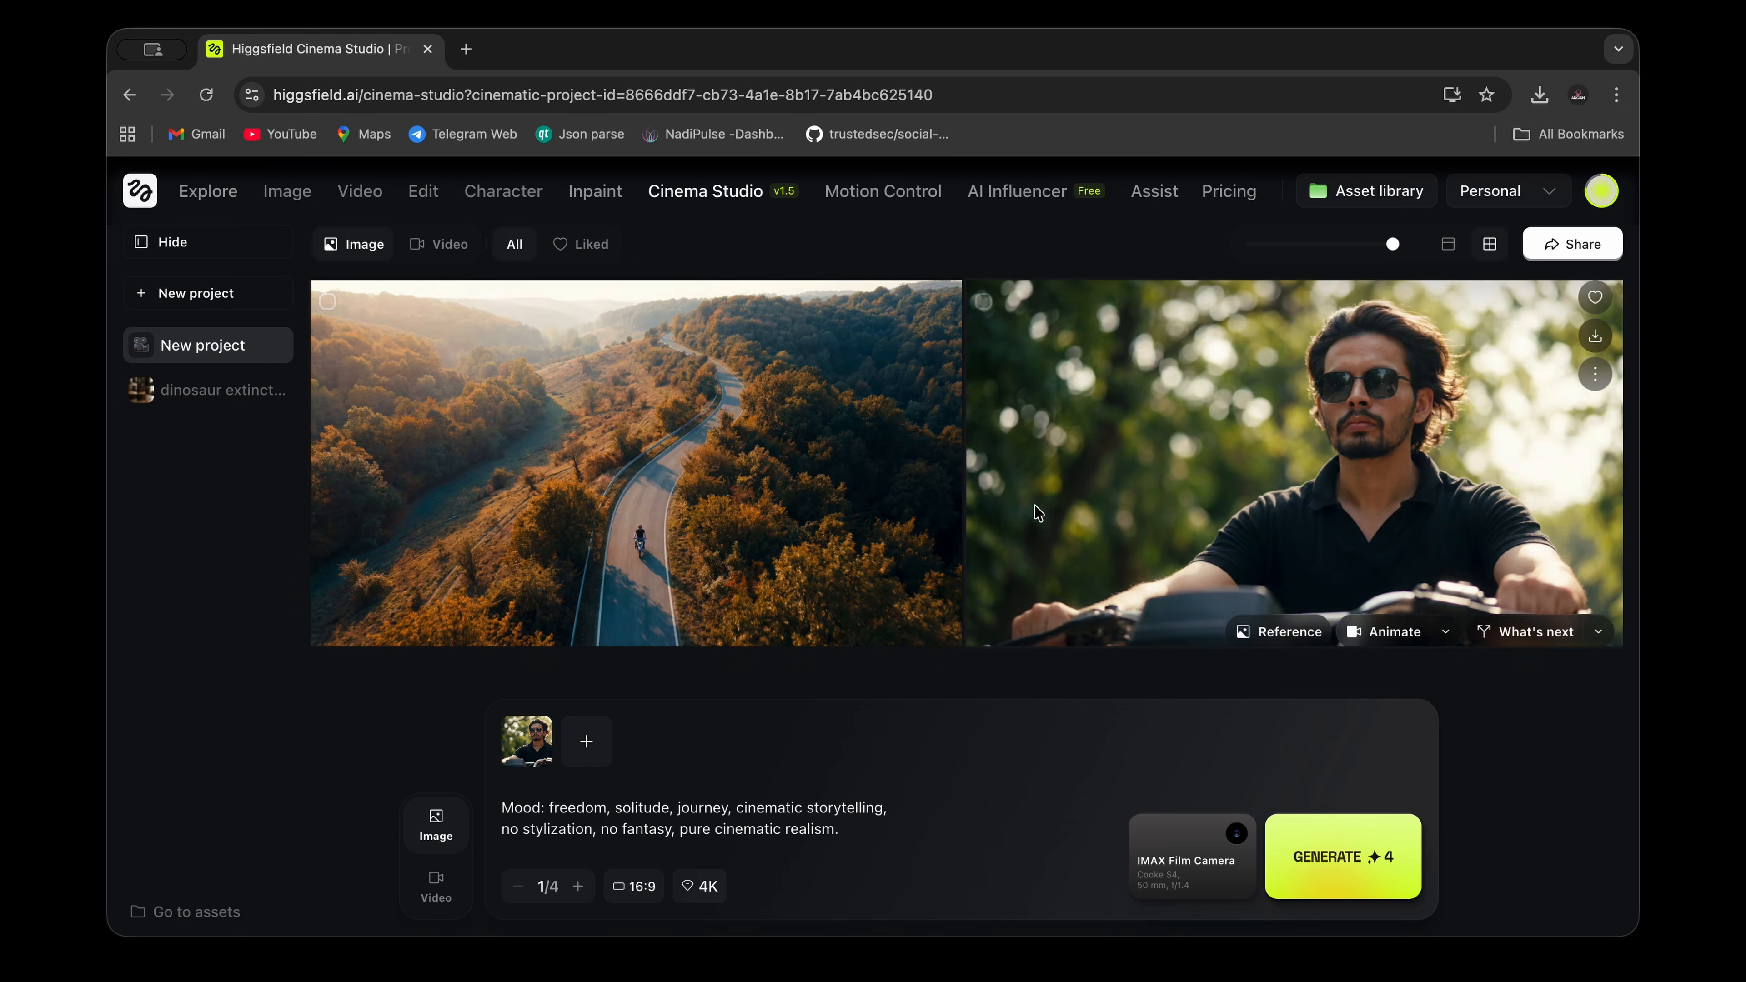
pyautogui.click(1403, 628)
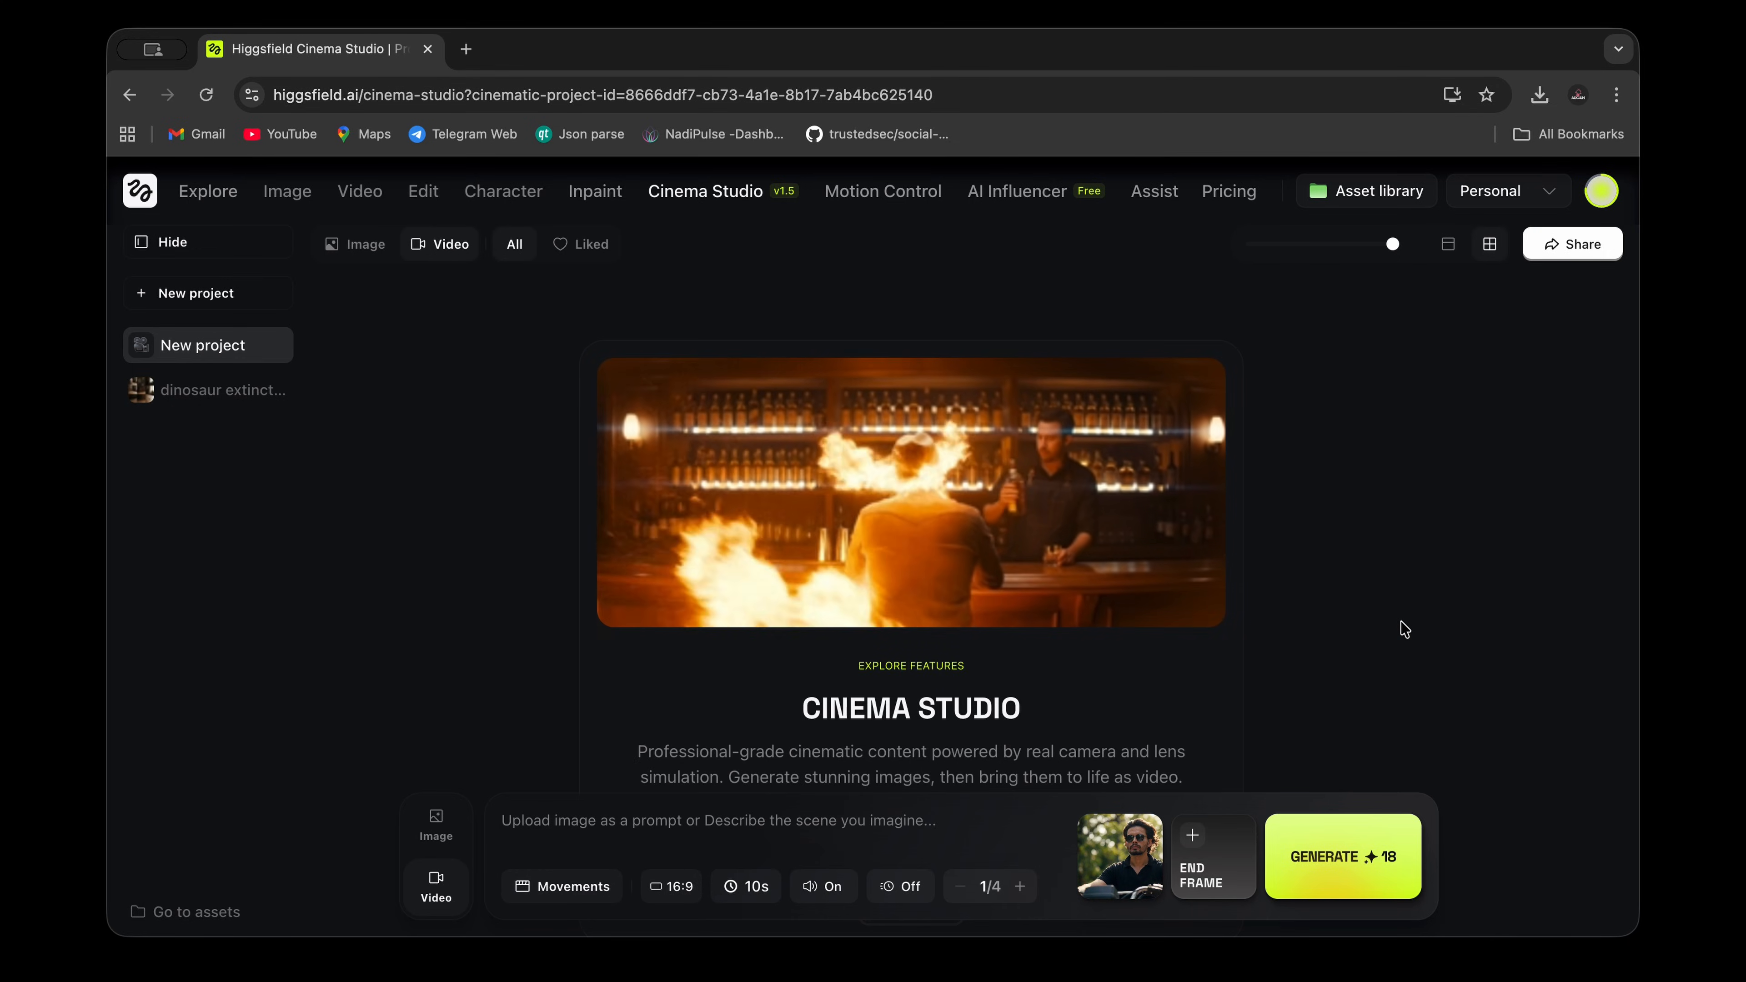
pyautogui.click(1200, 857)
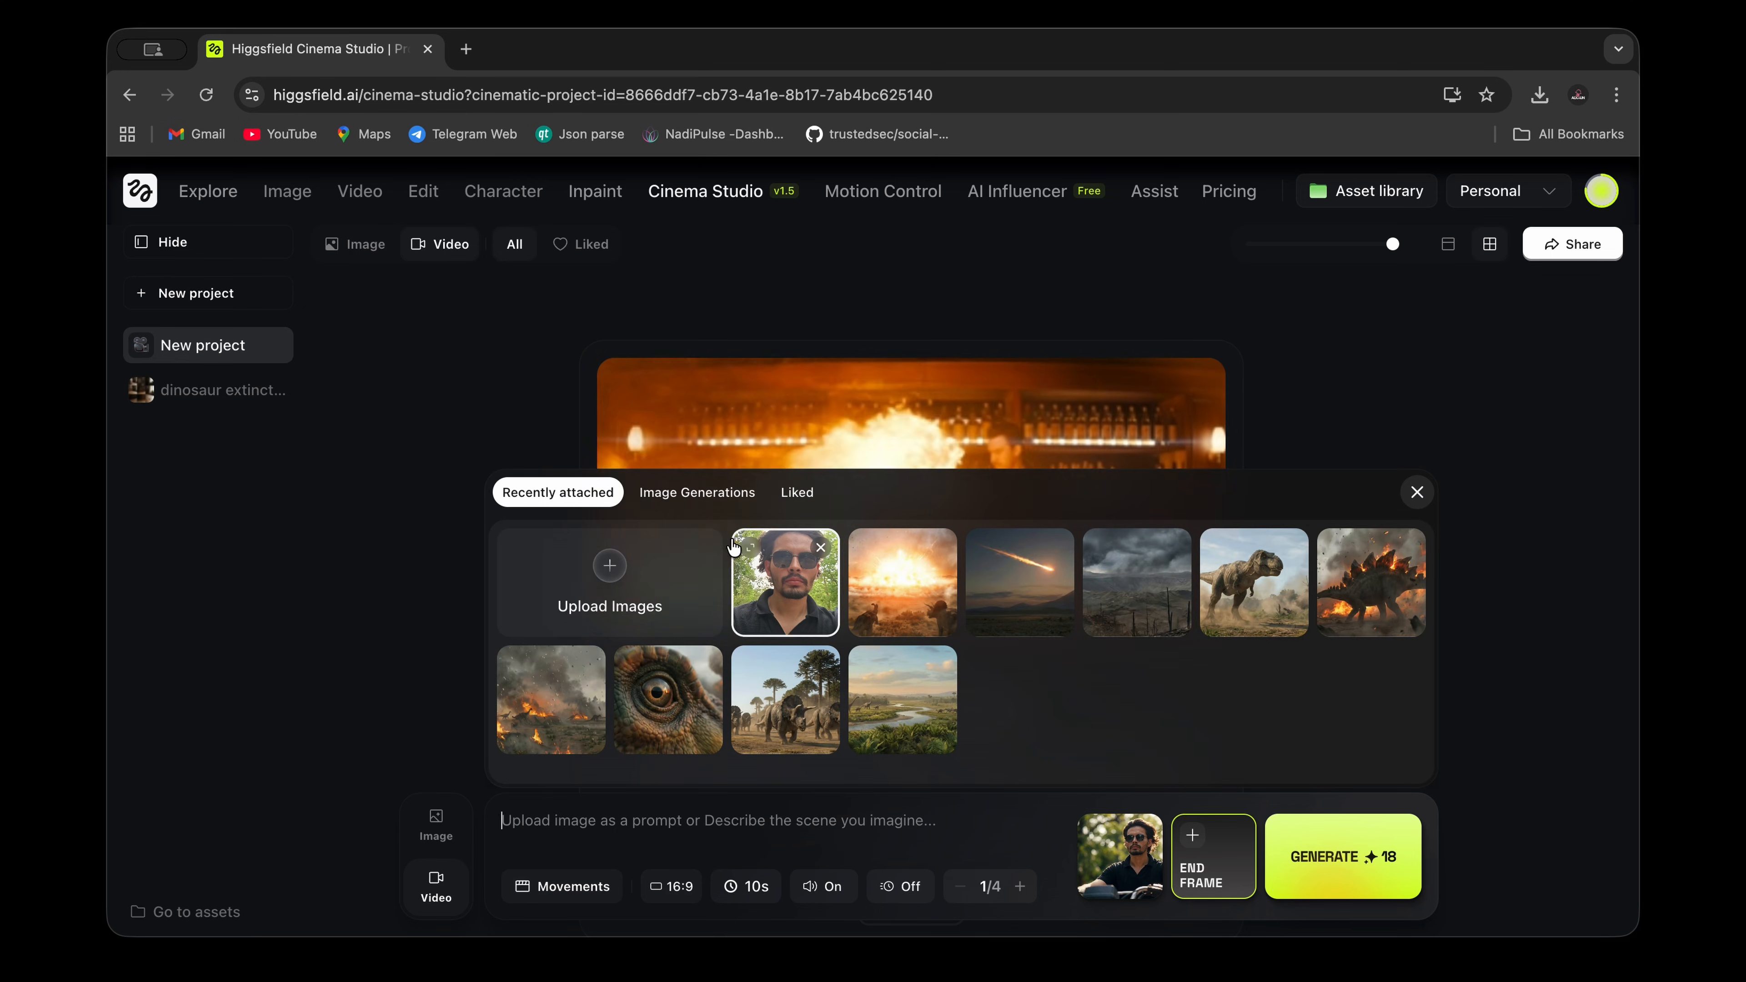
pyautogui.click(696, 492)
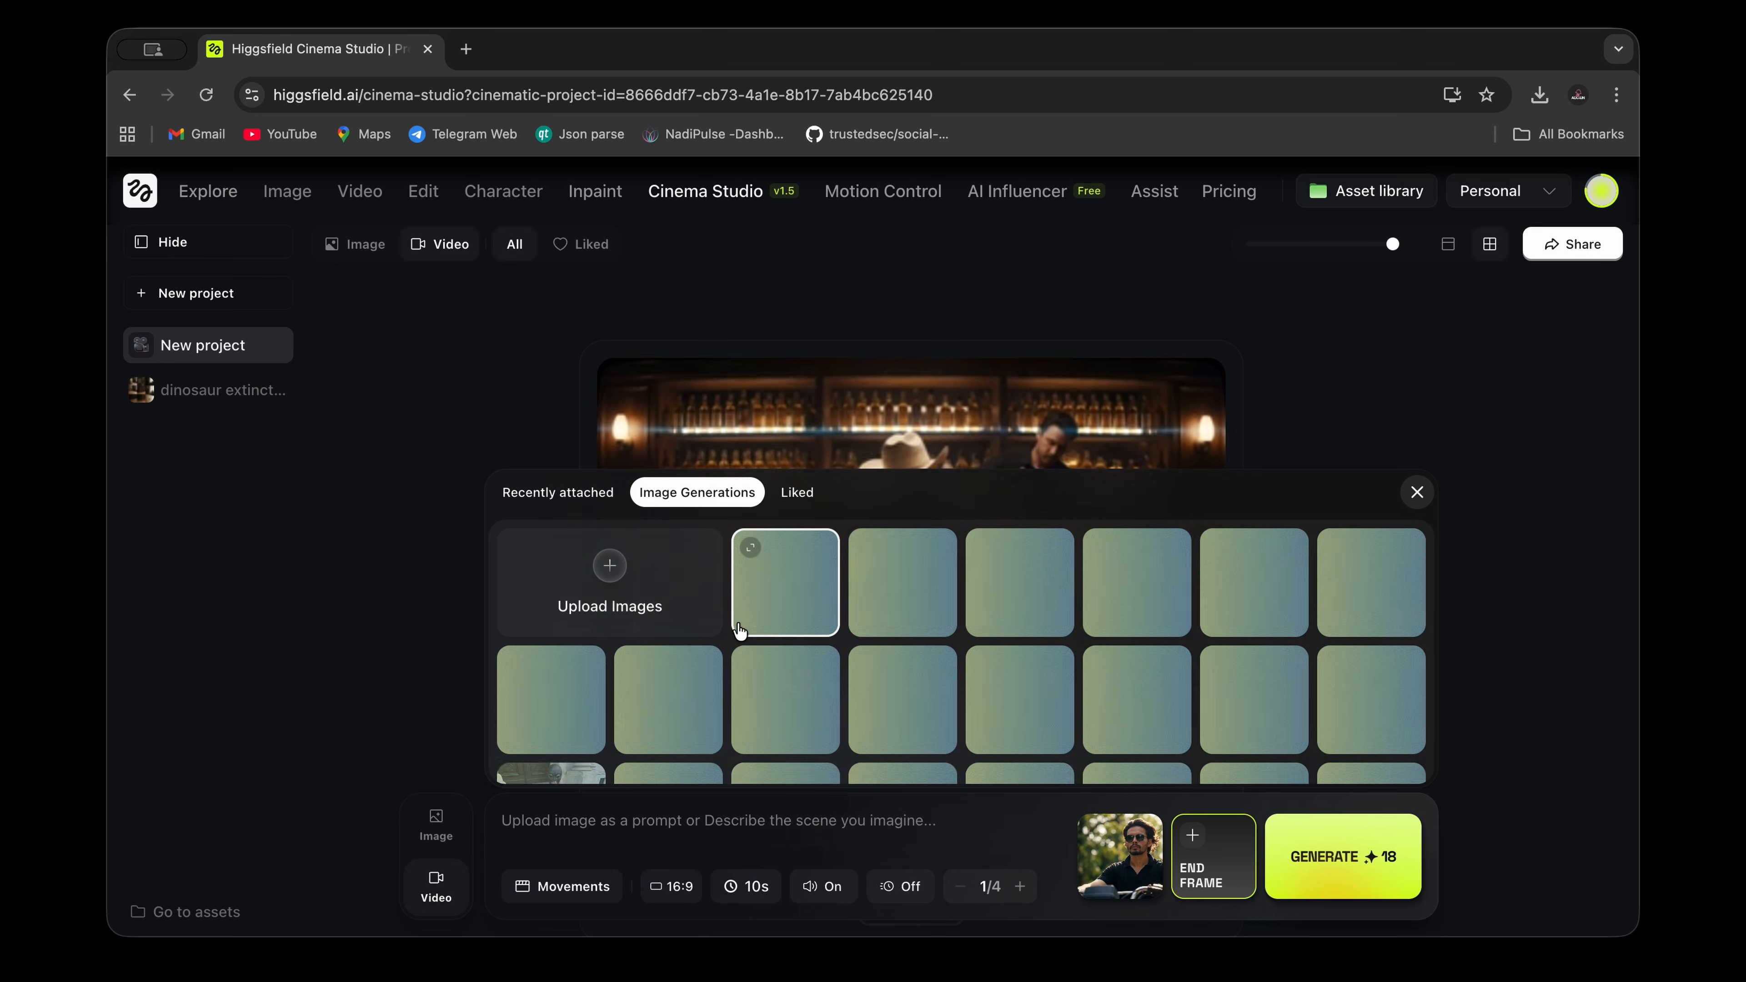
pyautogui.click(779, 597)
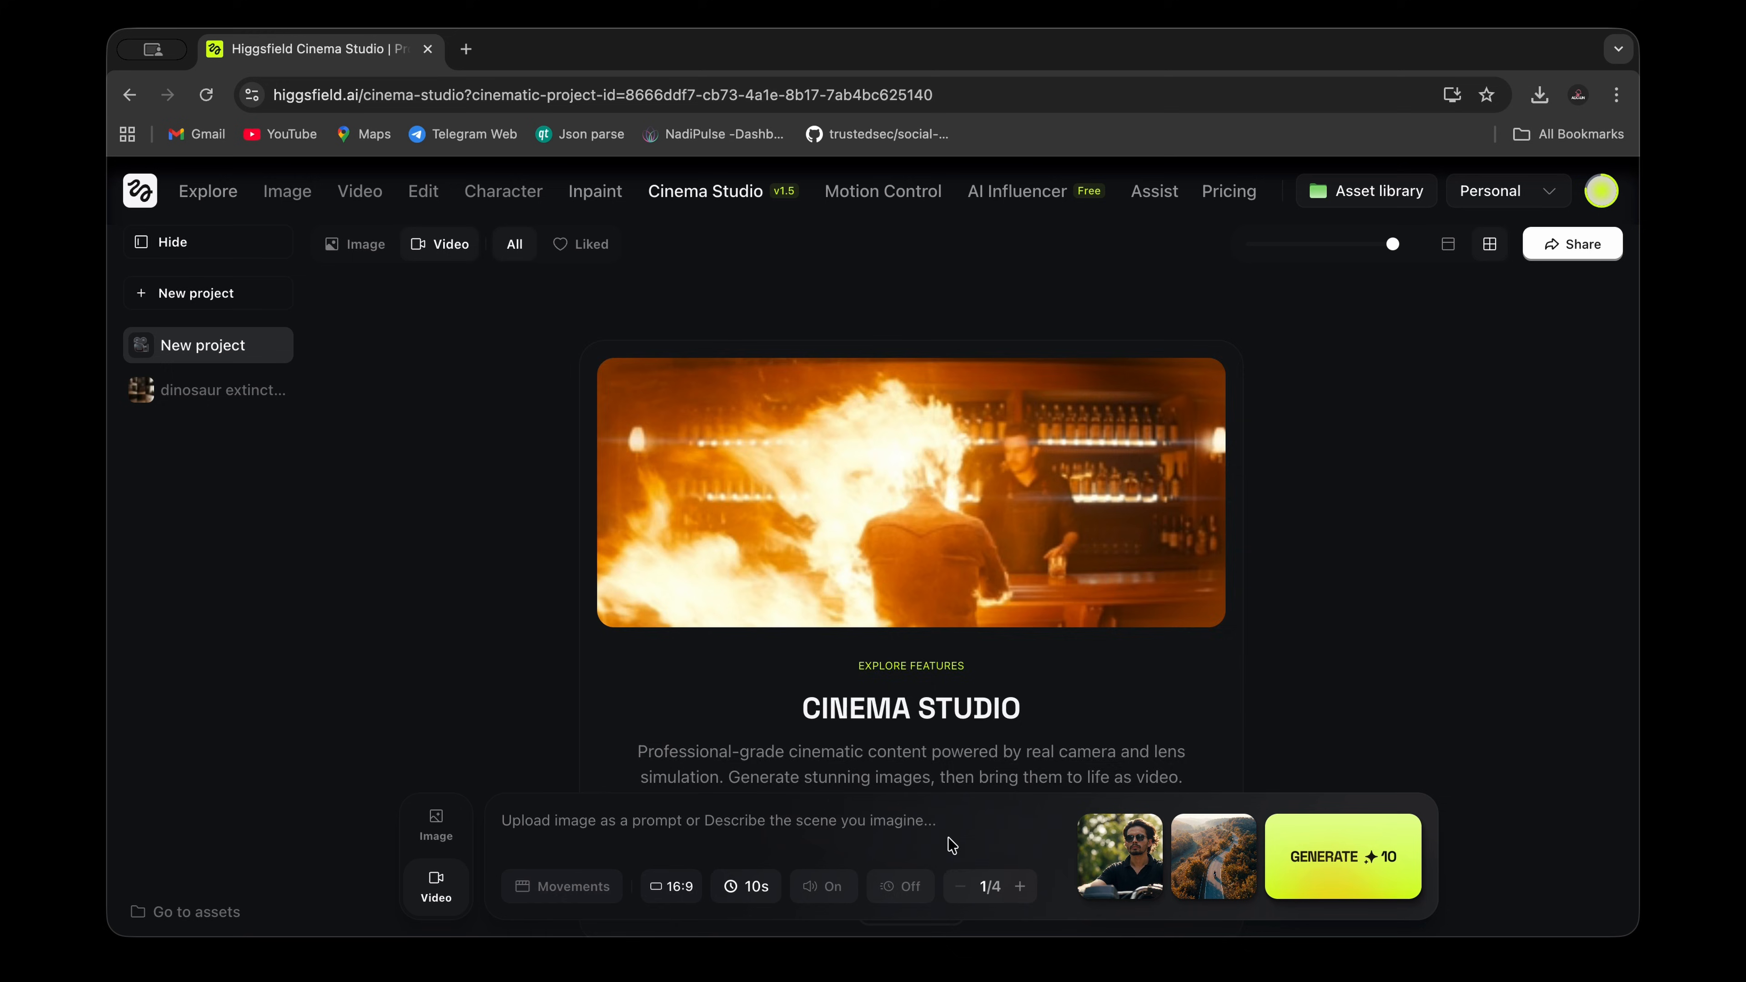
pyautogui.click(1396, 873)
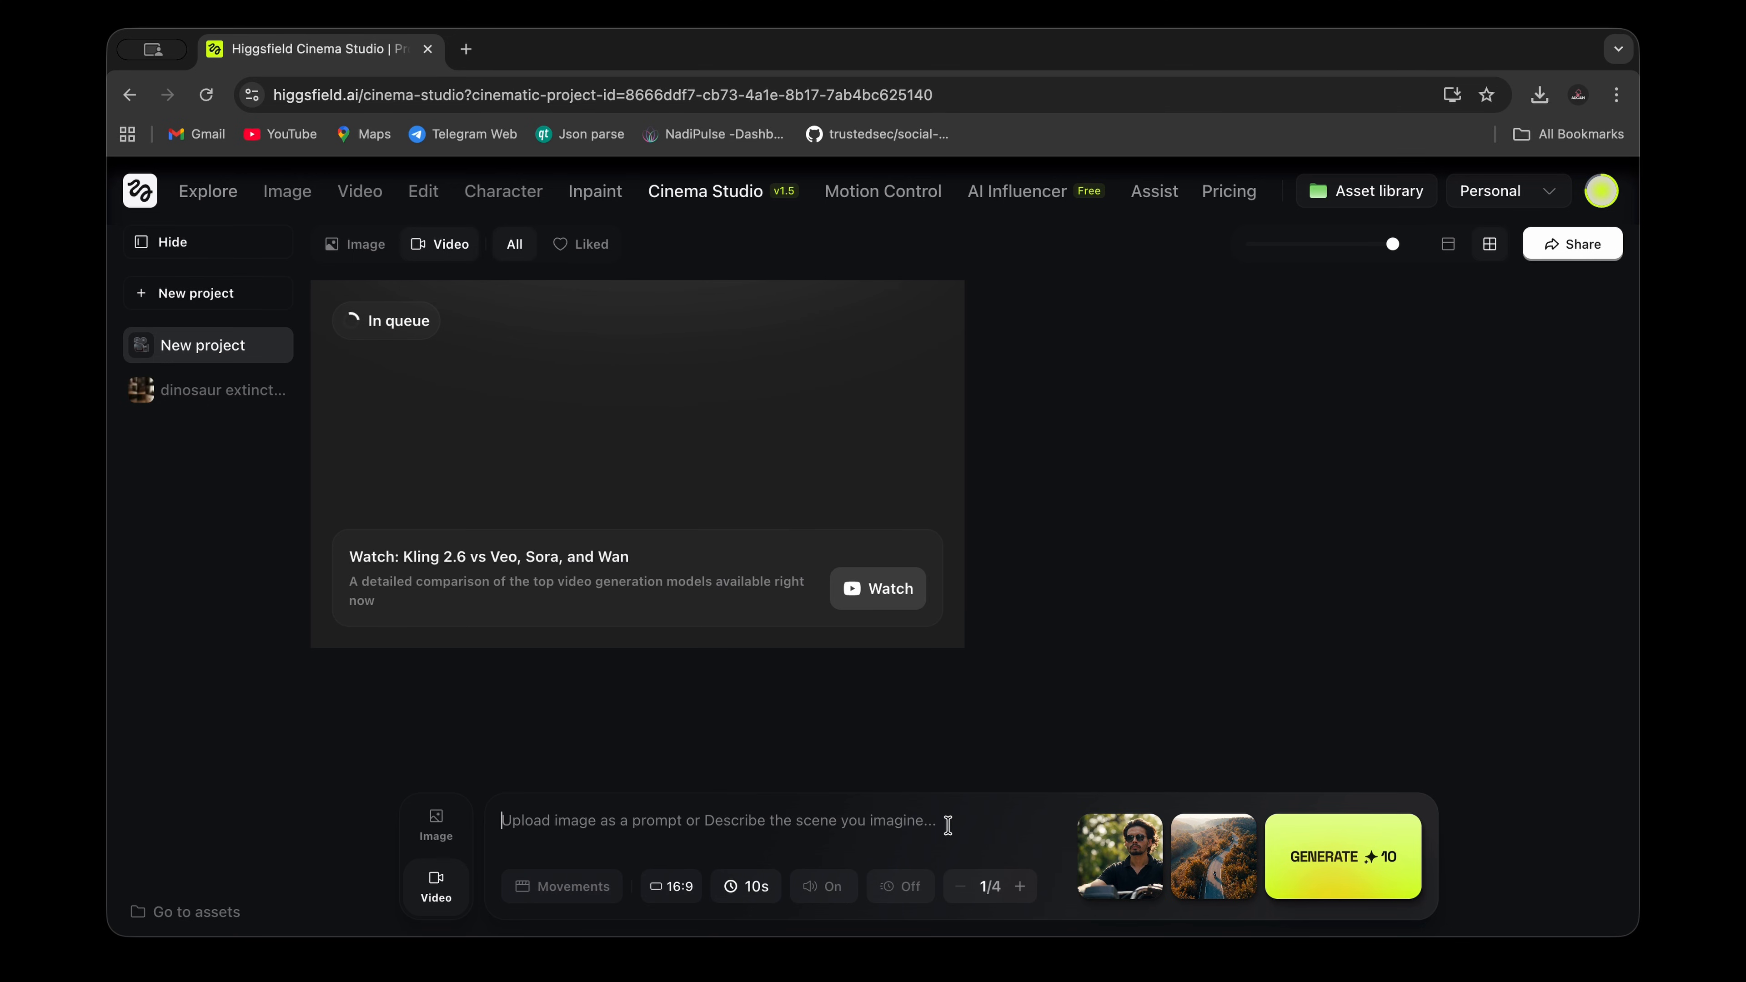
# Step: Generate a 21:9 version with a prompt preserving the same person in a cinematic video sequence, and open the finished road video
pyautogui.write('Ultra-realistic cinematic realism, no fantasy, no exaggeration, no stylization. Natural physics, smooth camera motion, storytelling focused on solitude, freedom, and journey.')
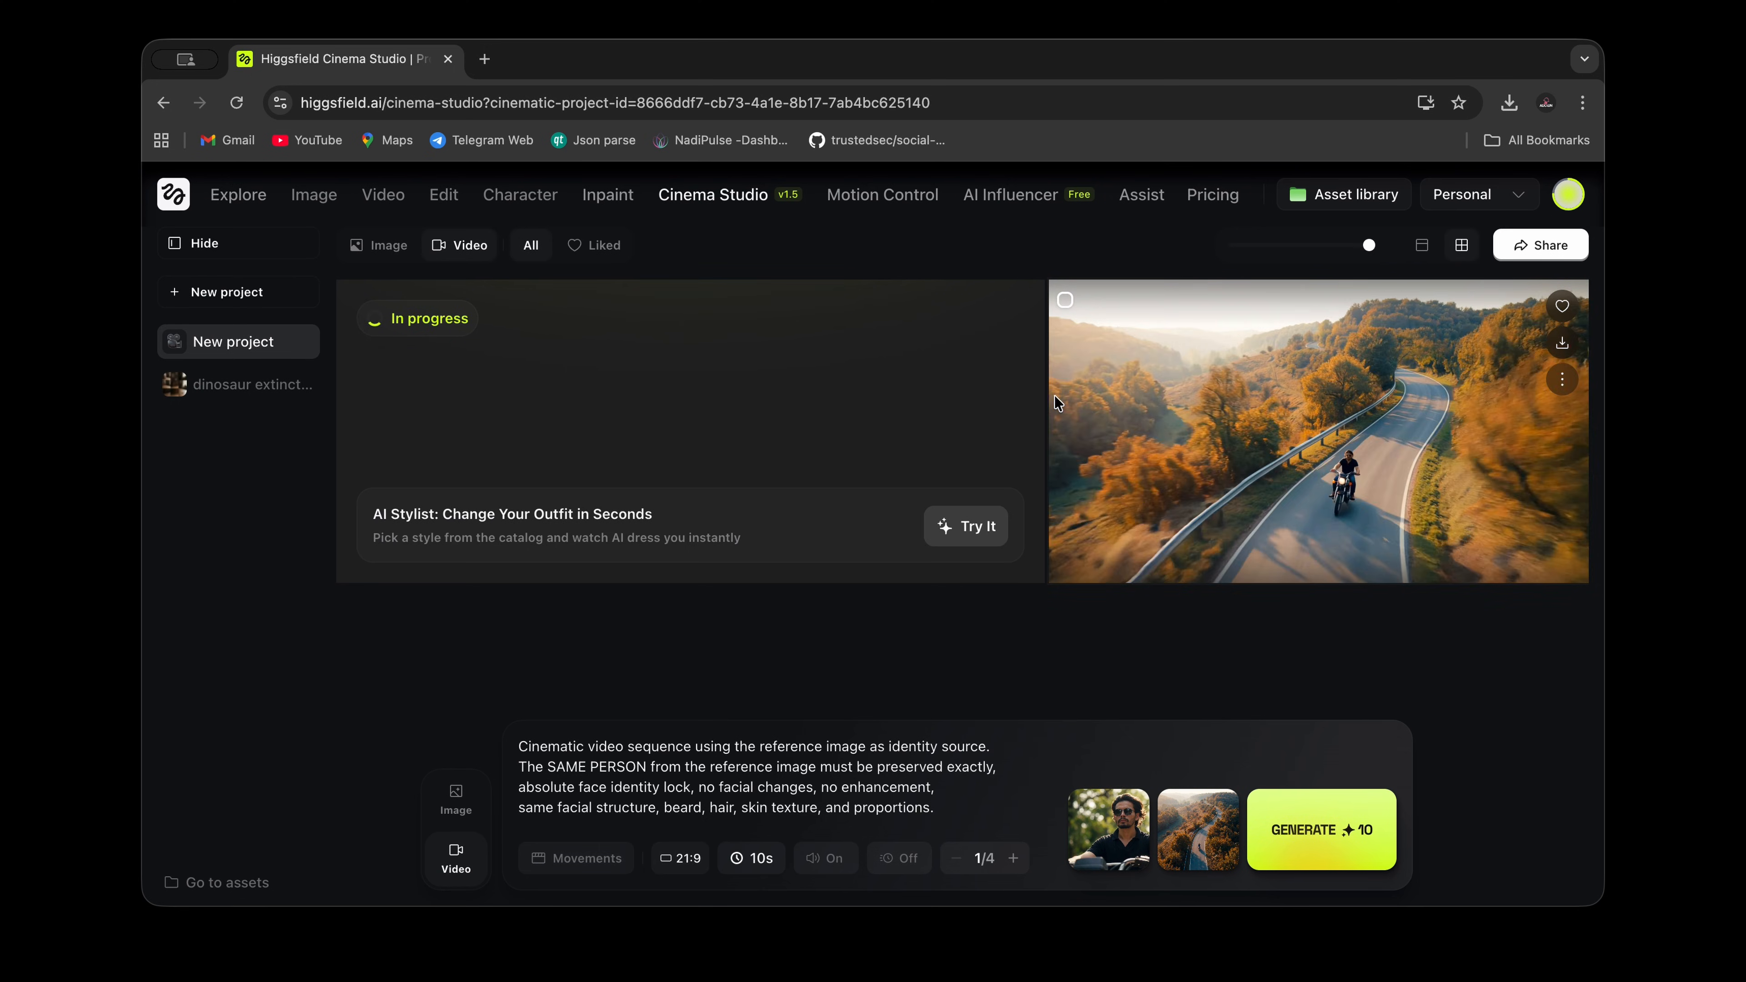
pyautogui.click(1232, 395)
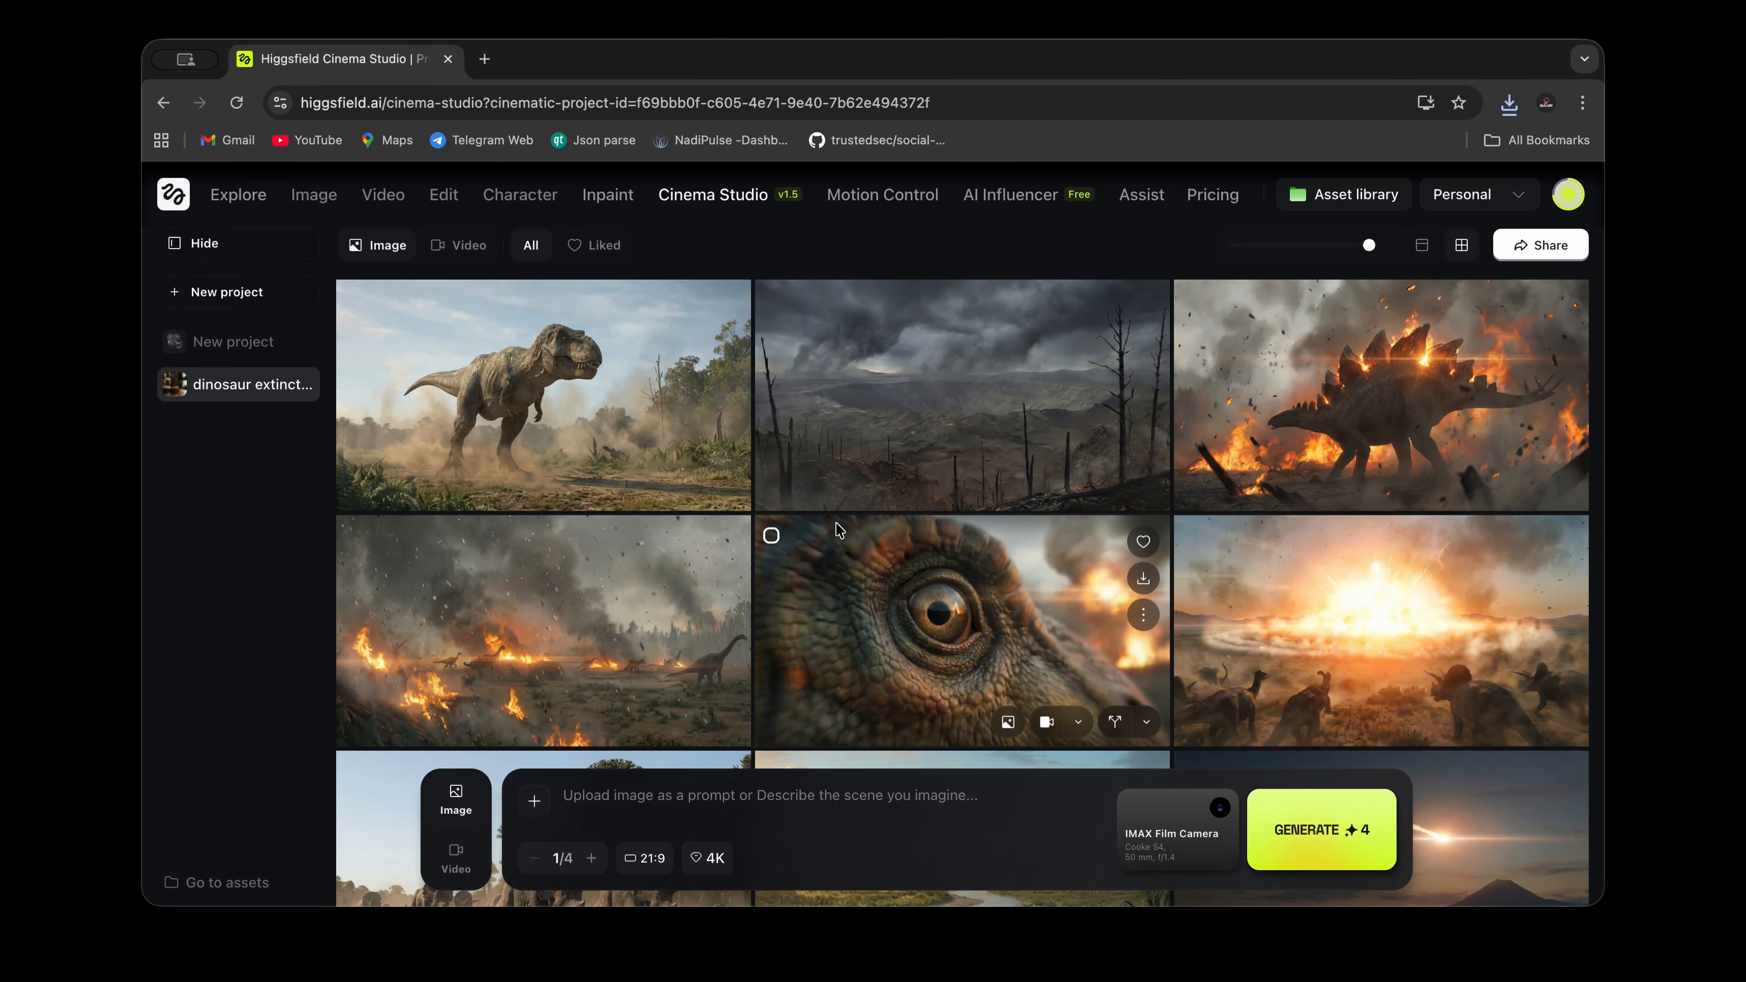
# Step: In Motion Control, apply the pink-sweater library motion to the image of the woman in the blue shirt and generate it at 720p
pyautogui.click(924, 205)
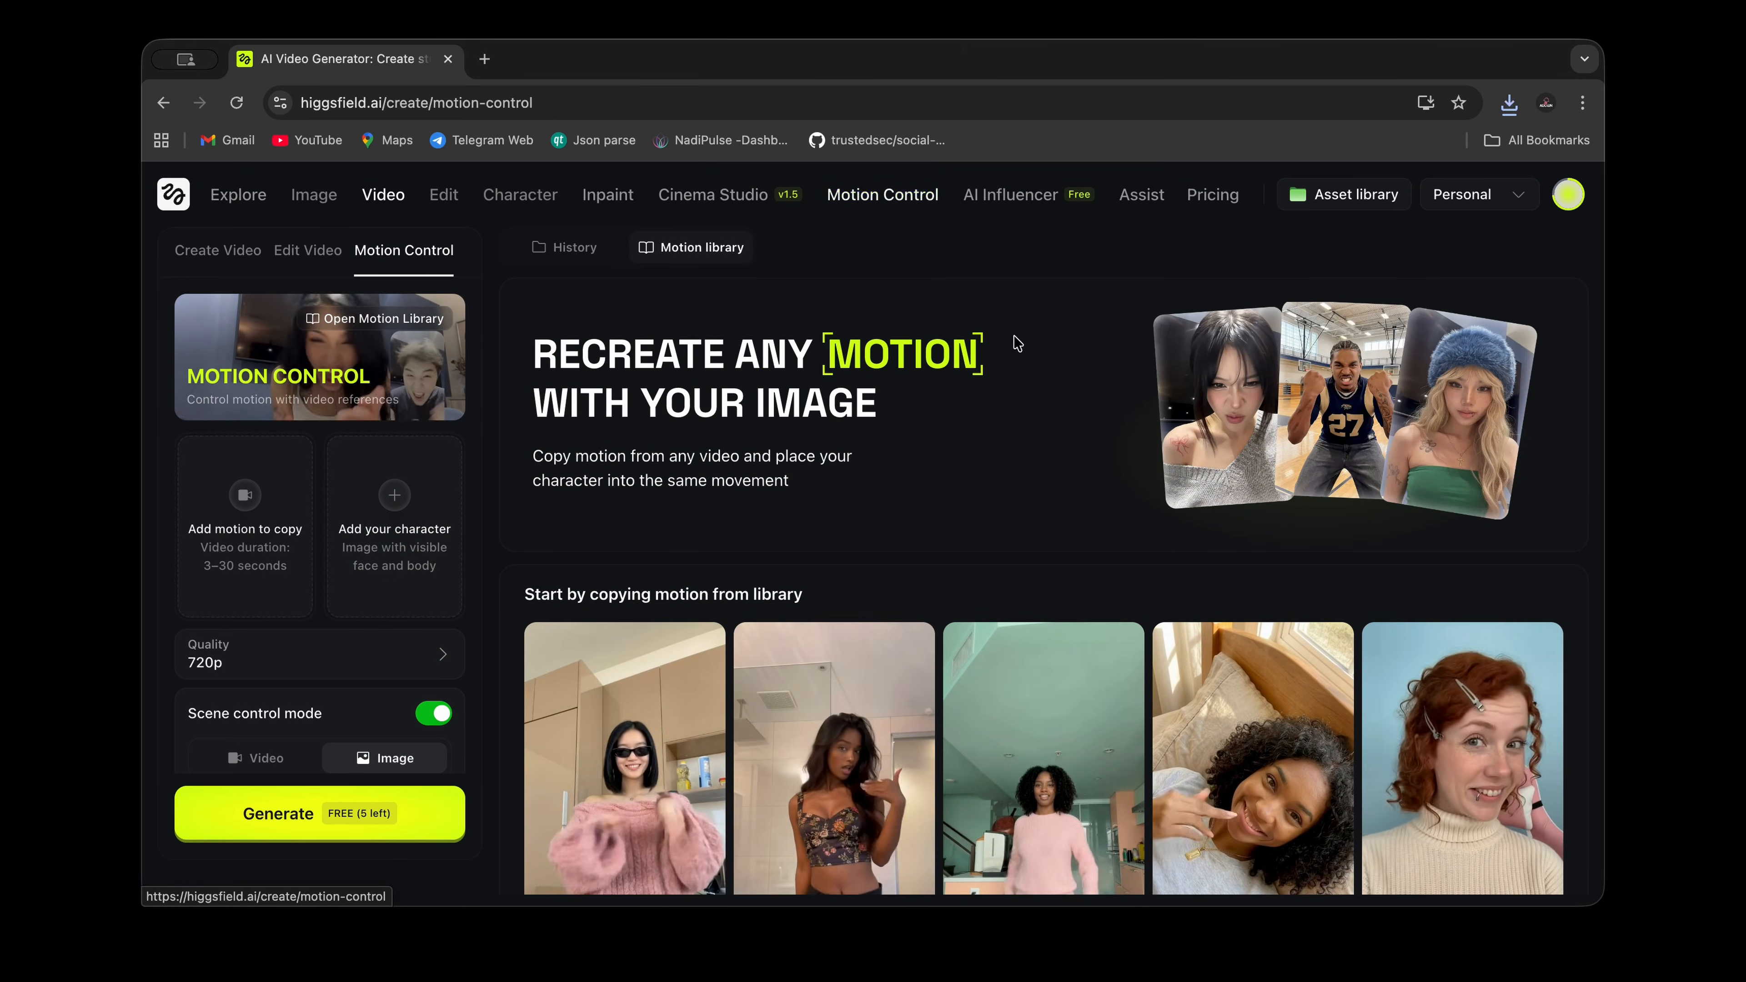
pyautogui.scroll(-5, 932, 527)
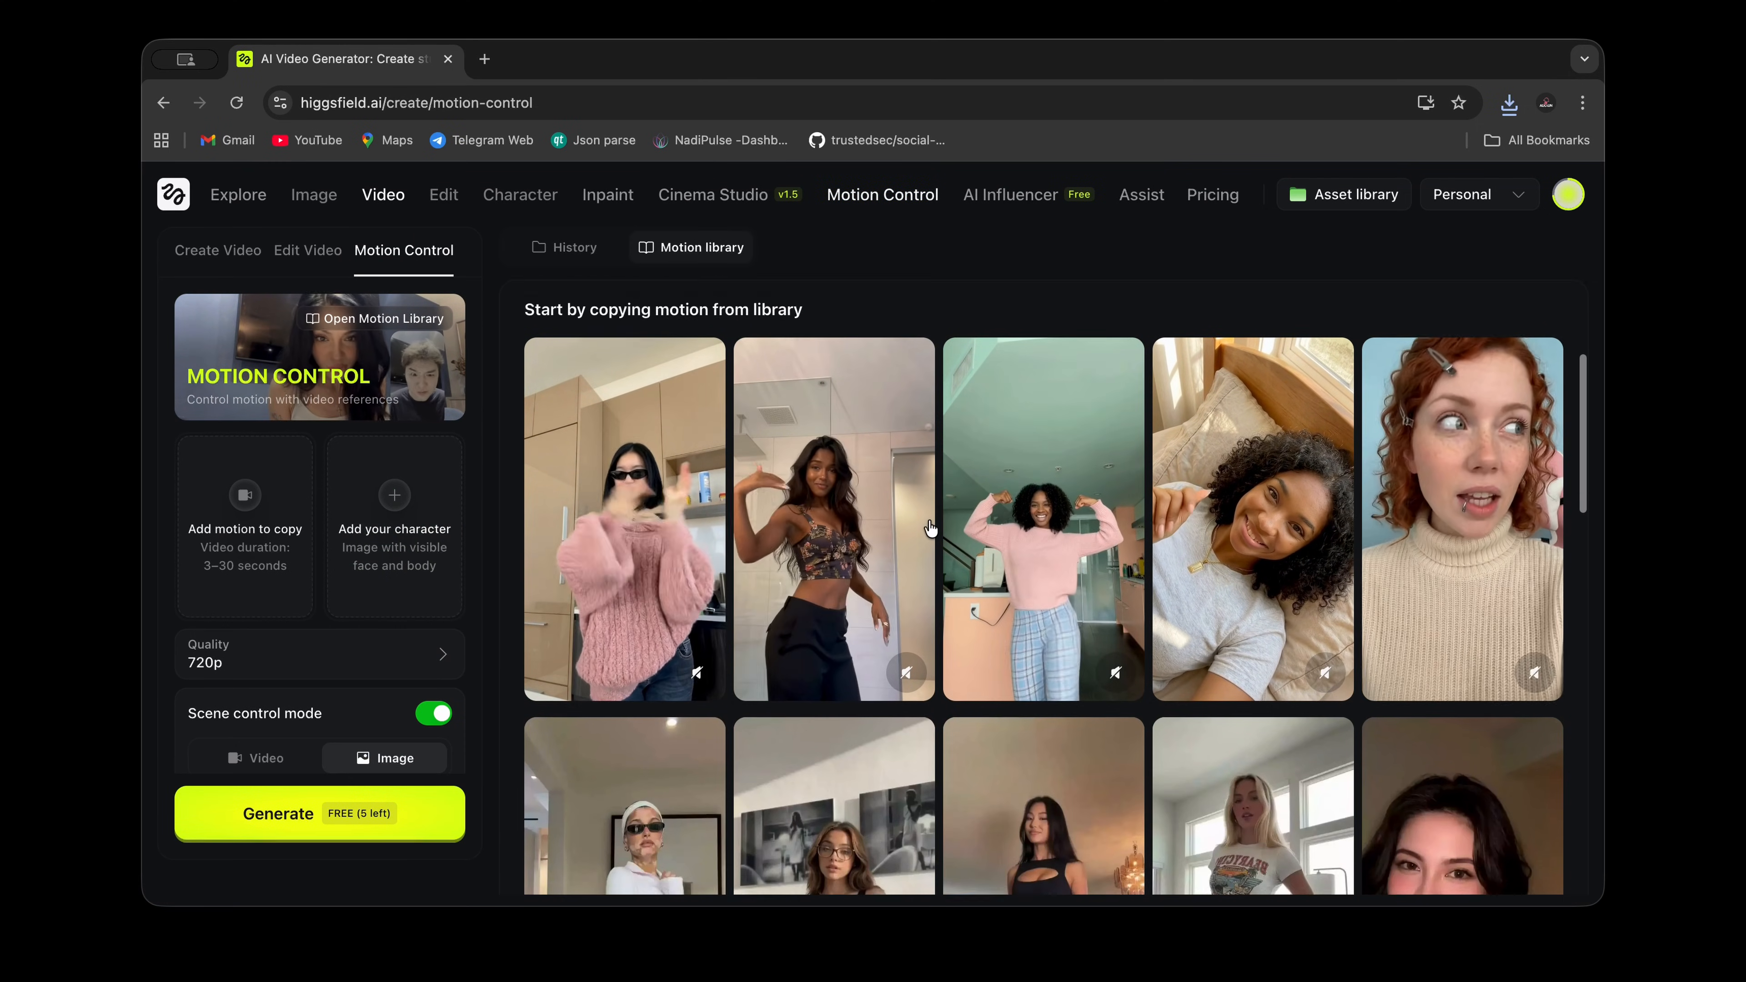
pyautogui.scroll(-2, 931, 527)
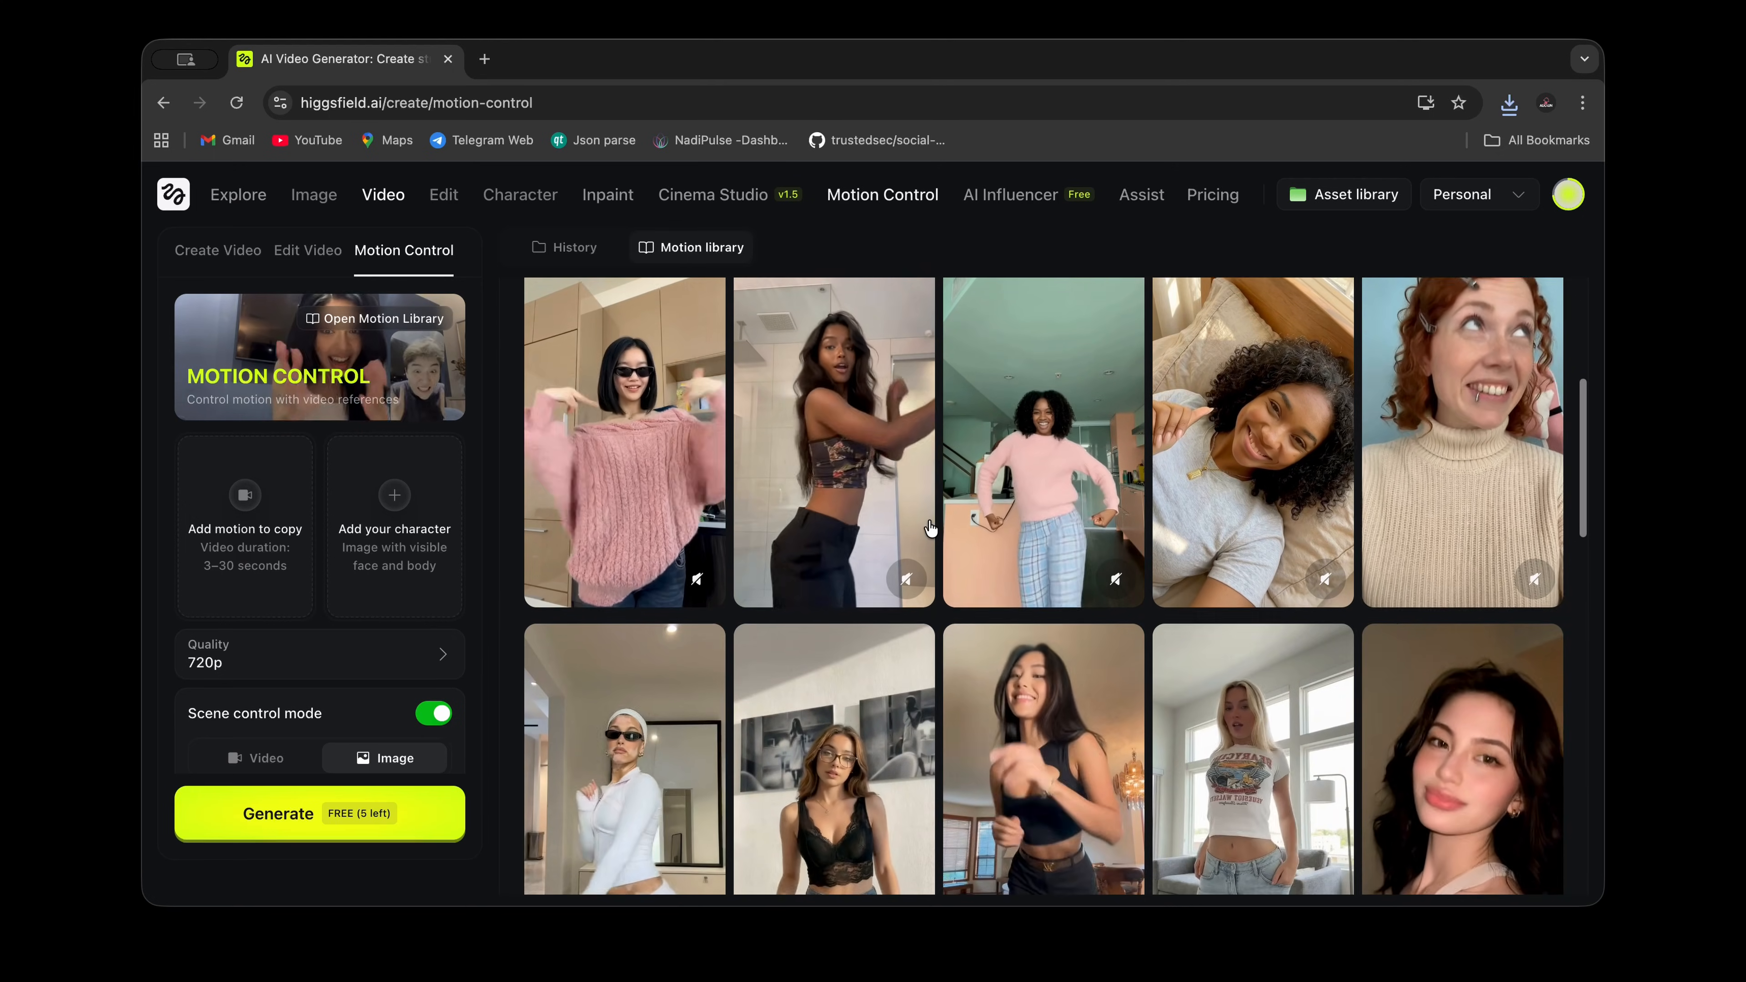
pyautogui.scroll(-3, 301, 740)
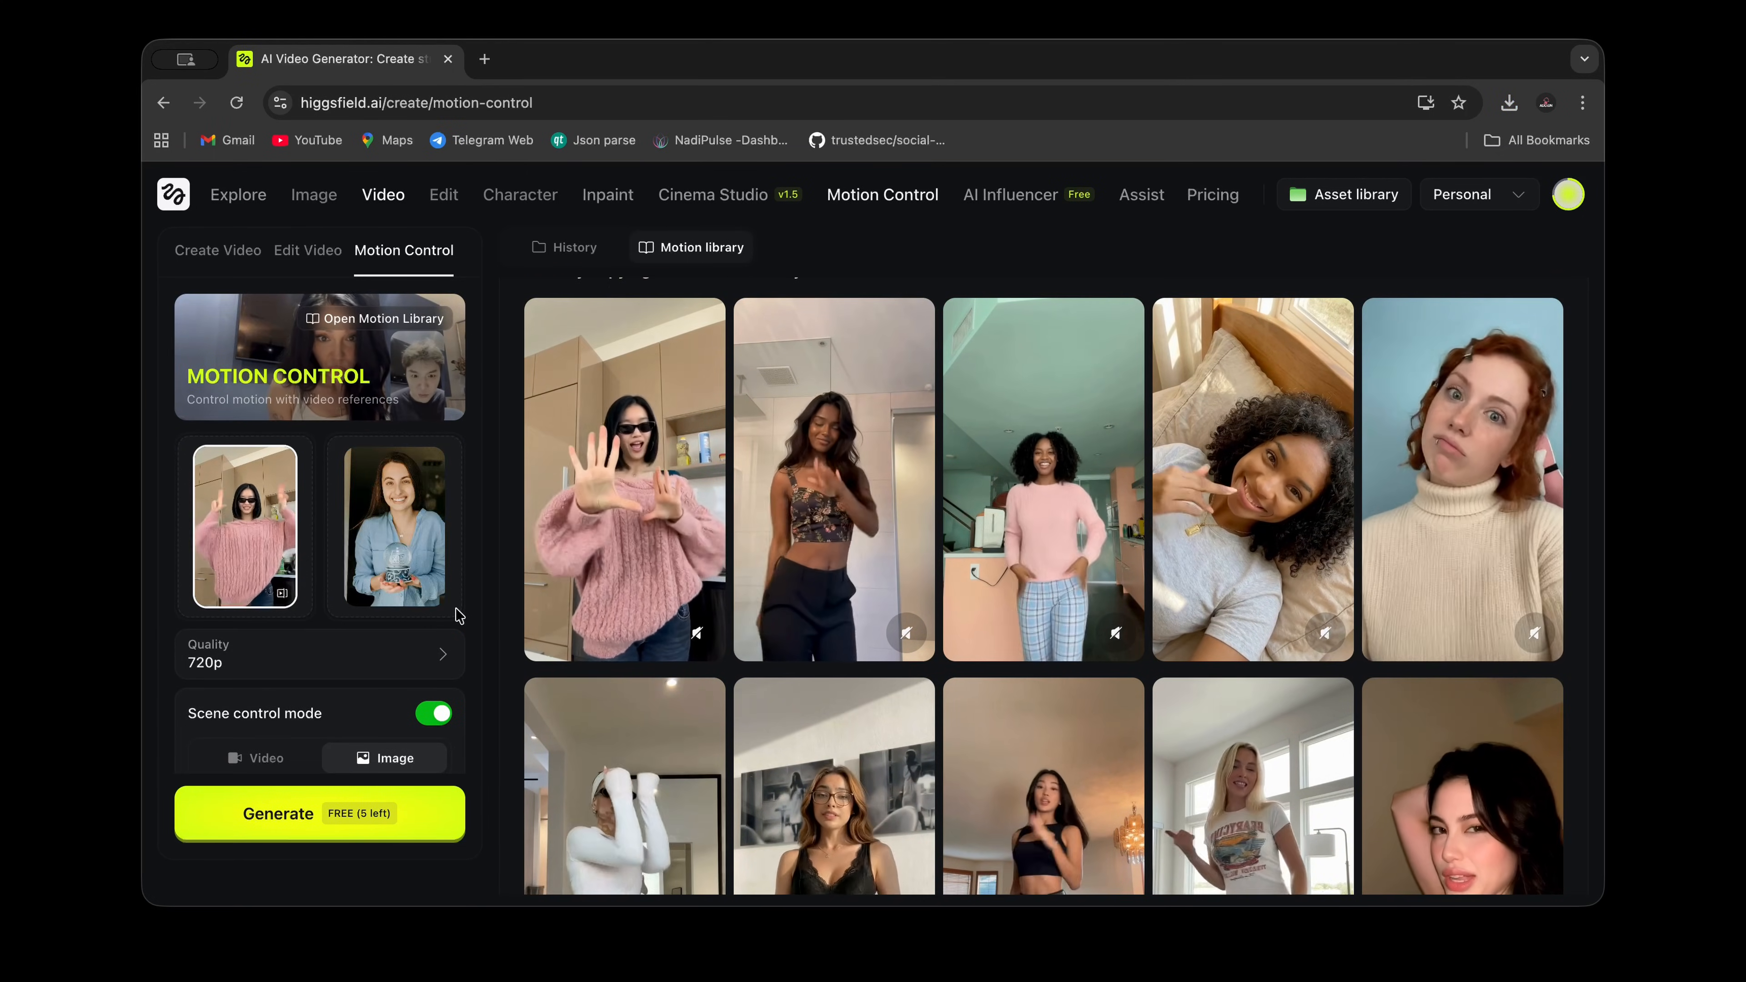
pyautogui.click(372, 669)
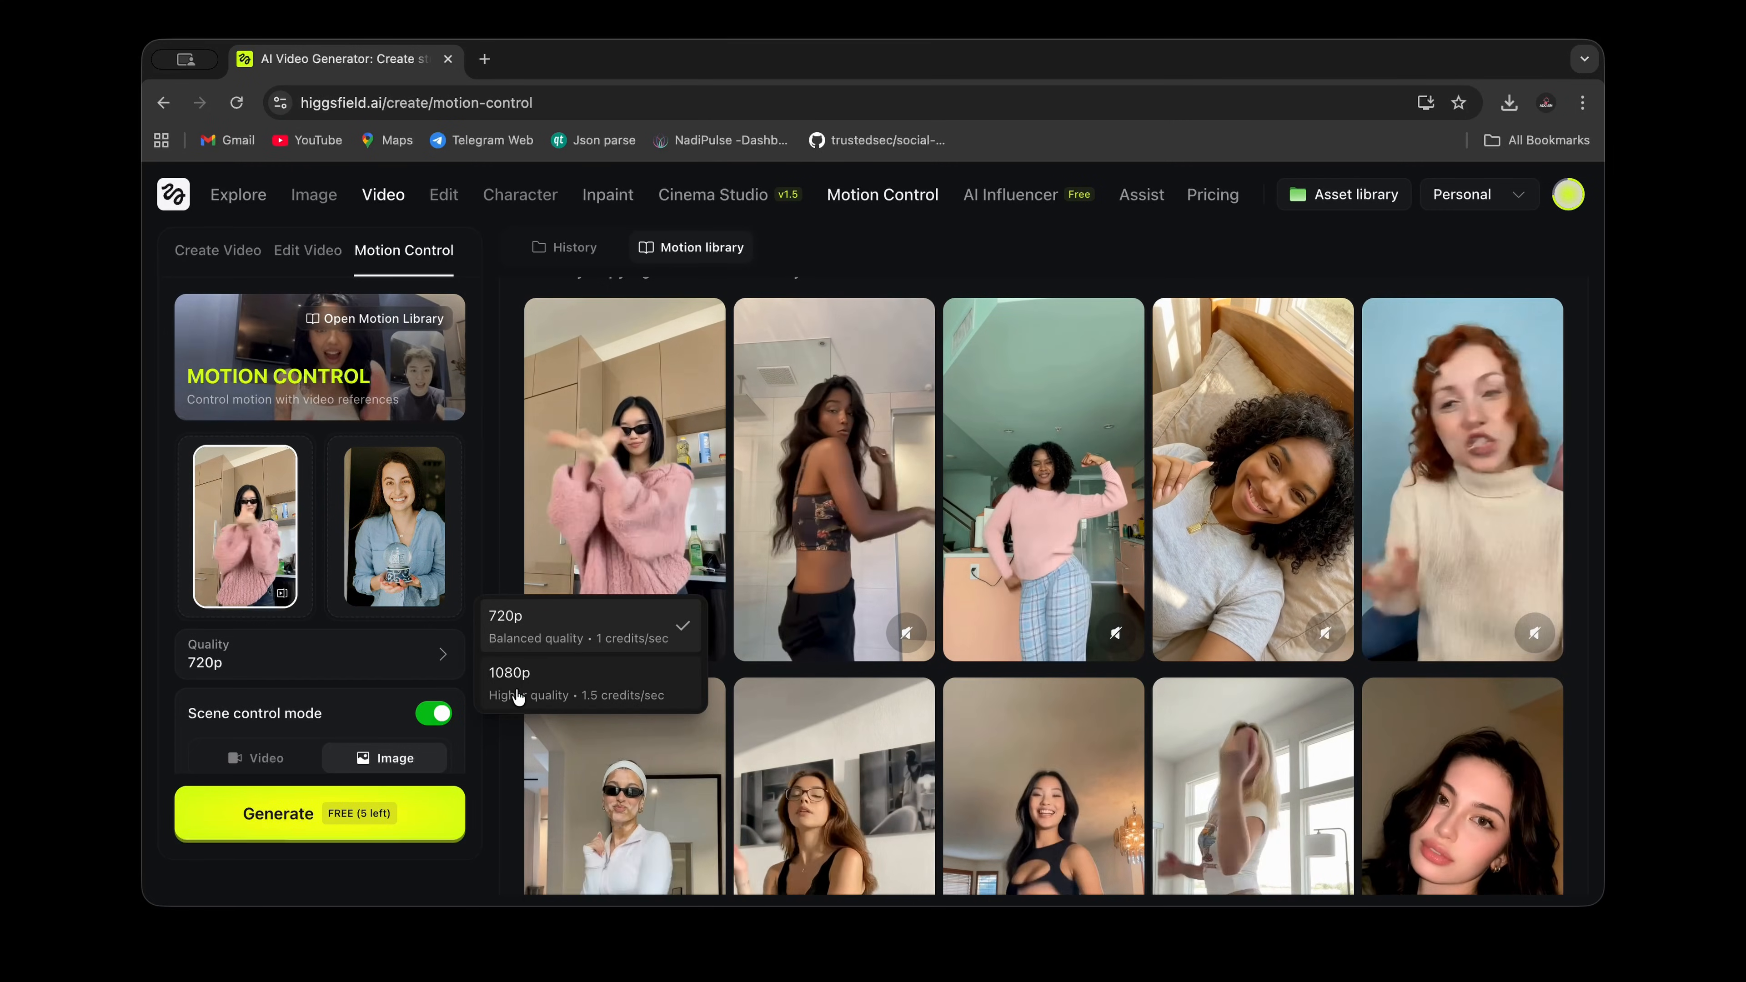
pyautogui.click(351, 829)
# Step: Examine the motion library and advanced settings in Motion Control, and play the generated motion-copy video in full screen
pyautogui.click(925, 207)
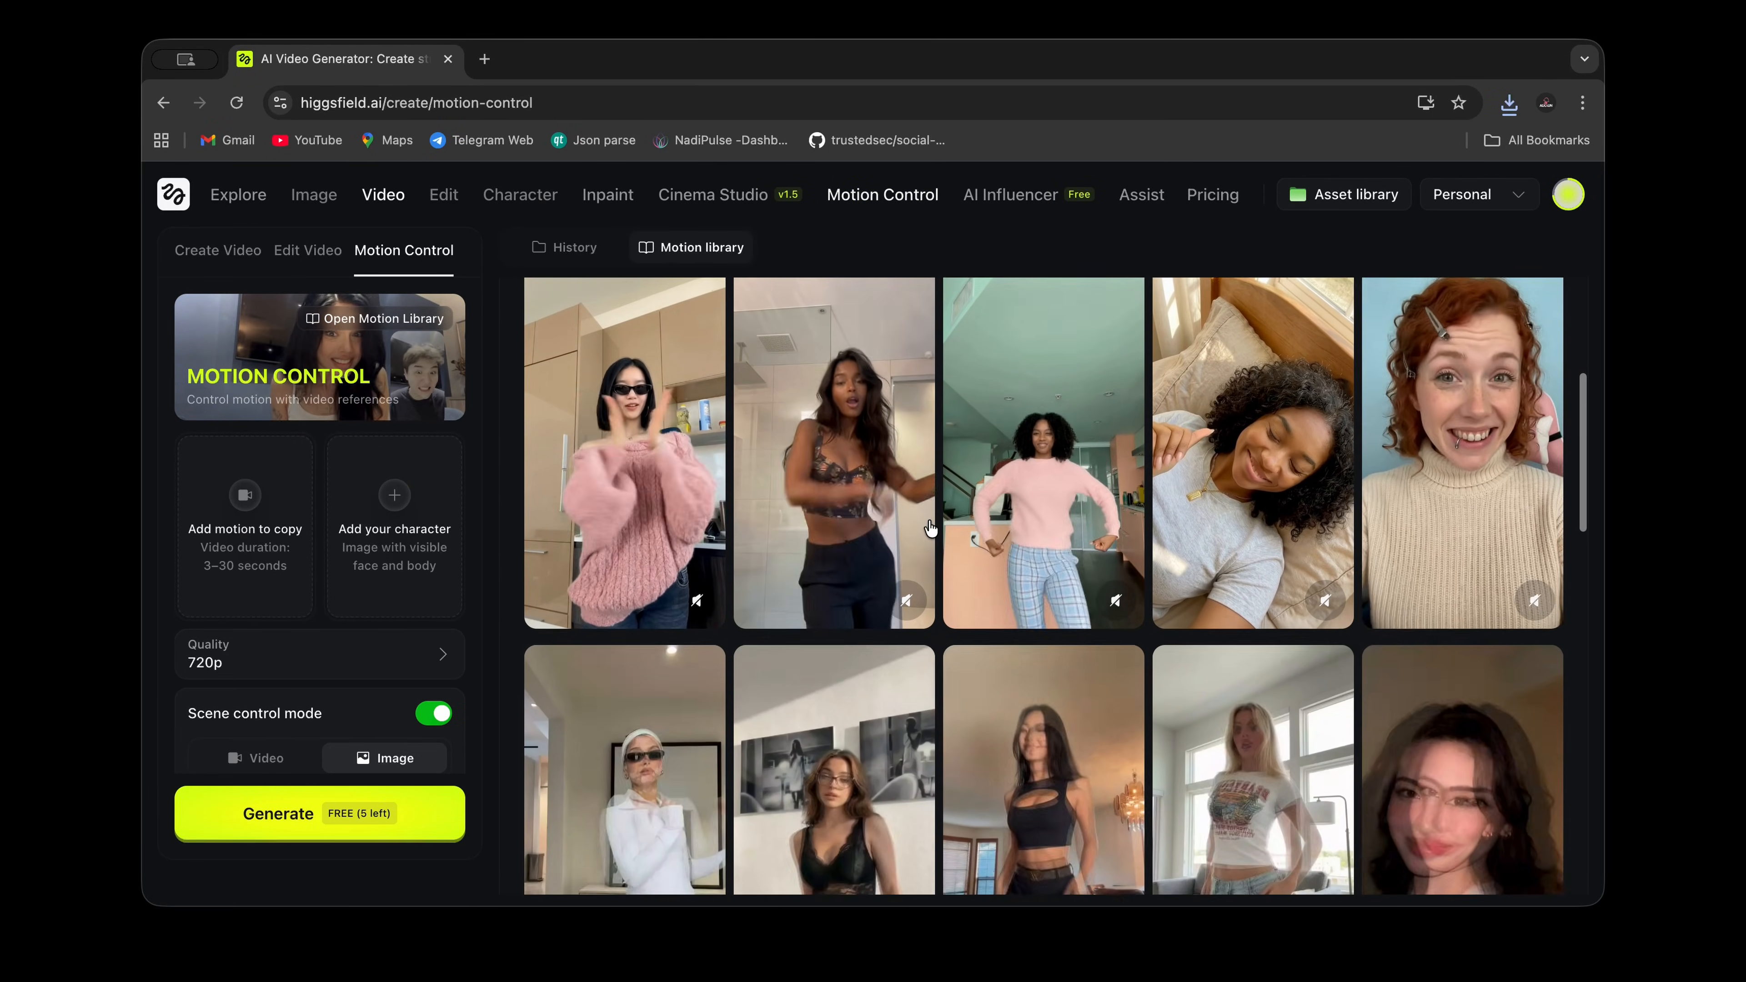
pyautogui.scroll(-2, 329, 746)
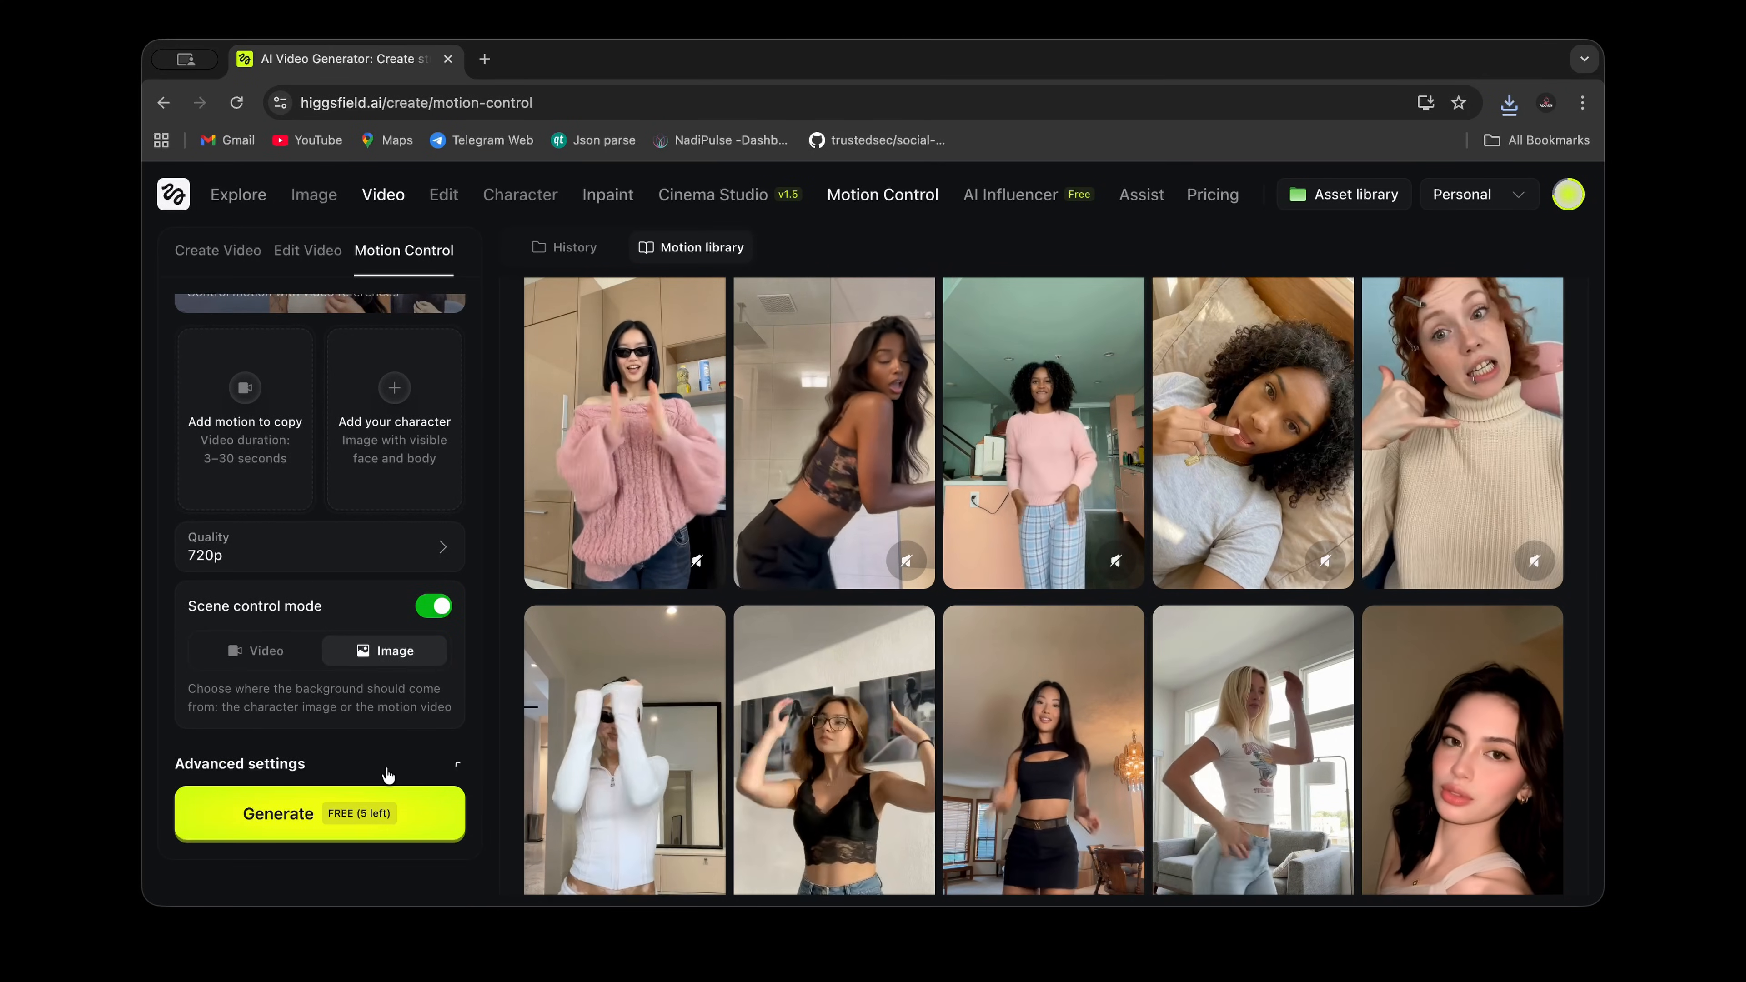
pyautogui.scroll(-5, 415, 742)
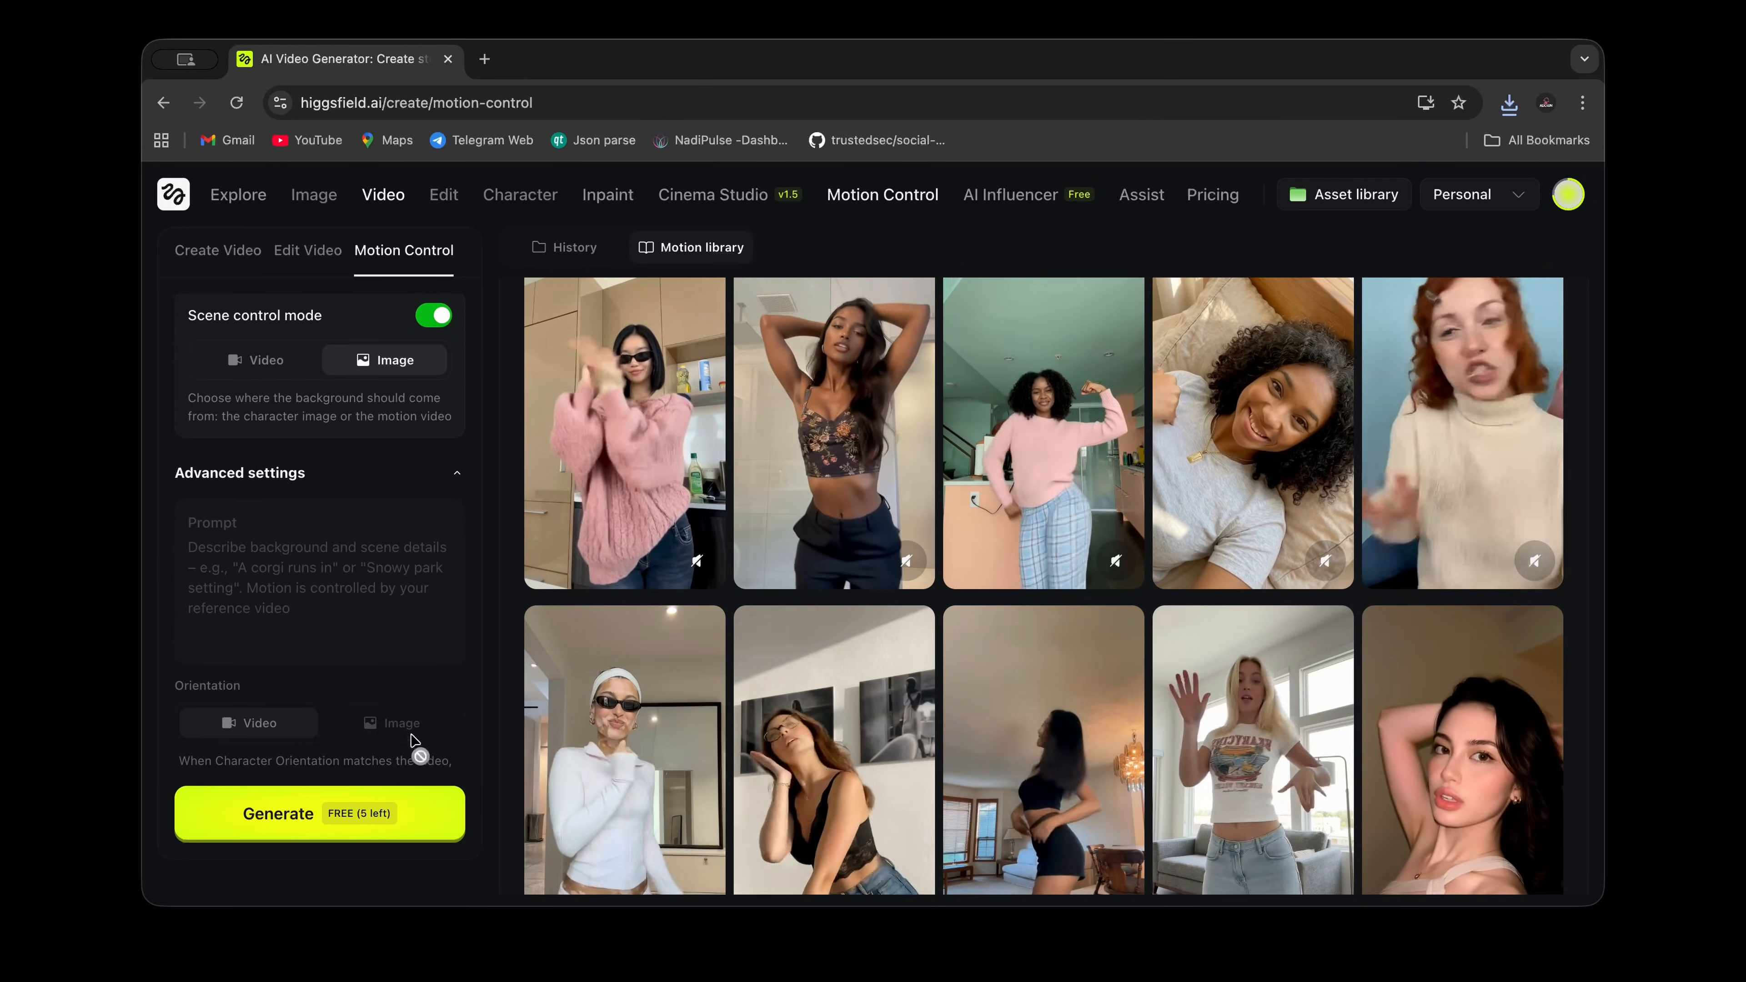
pyautogui.scroll(-1, 375, 588)
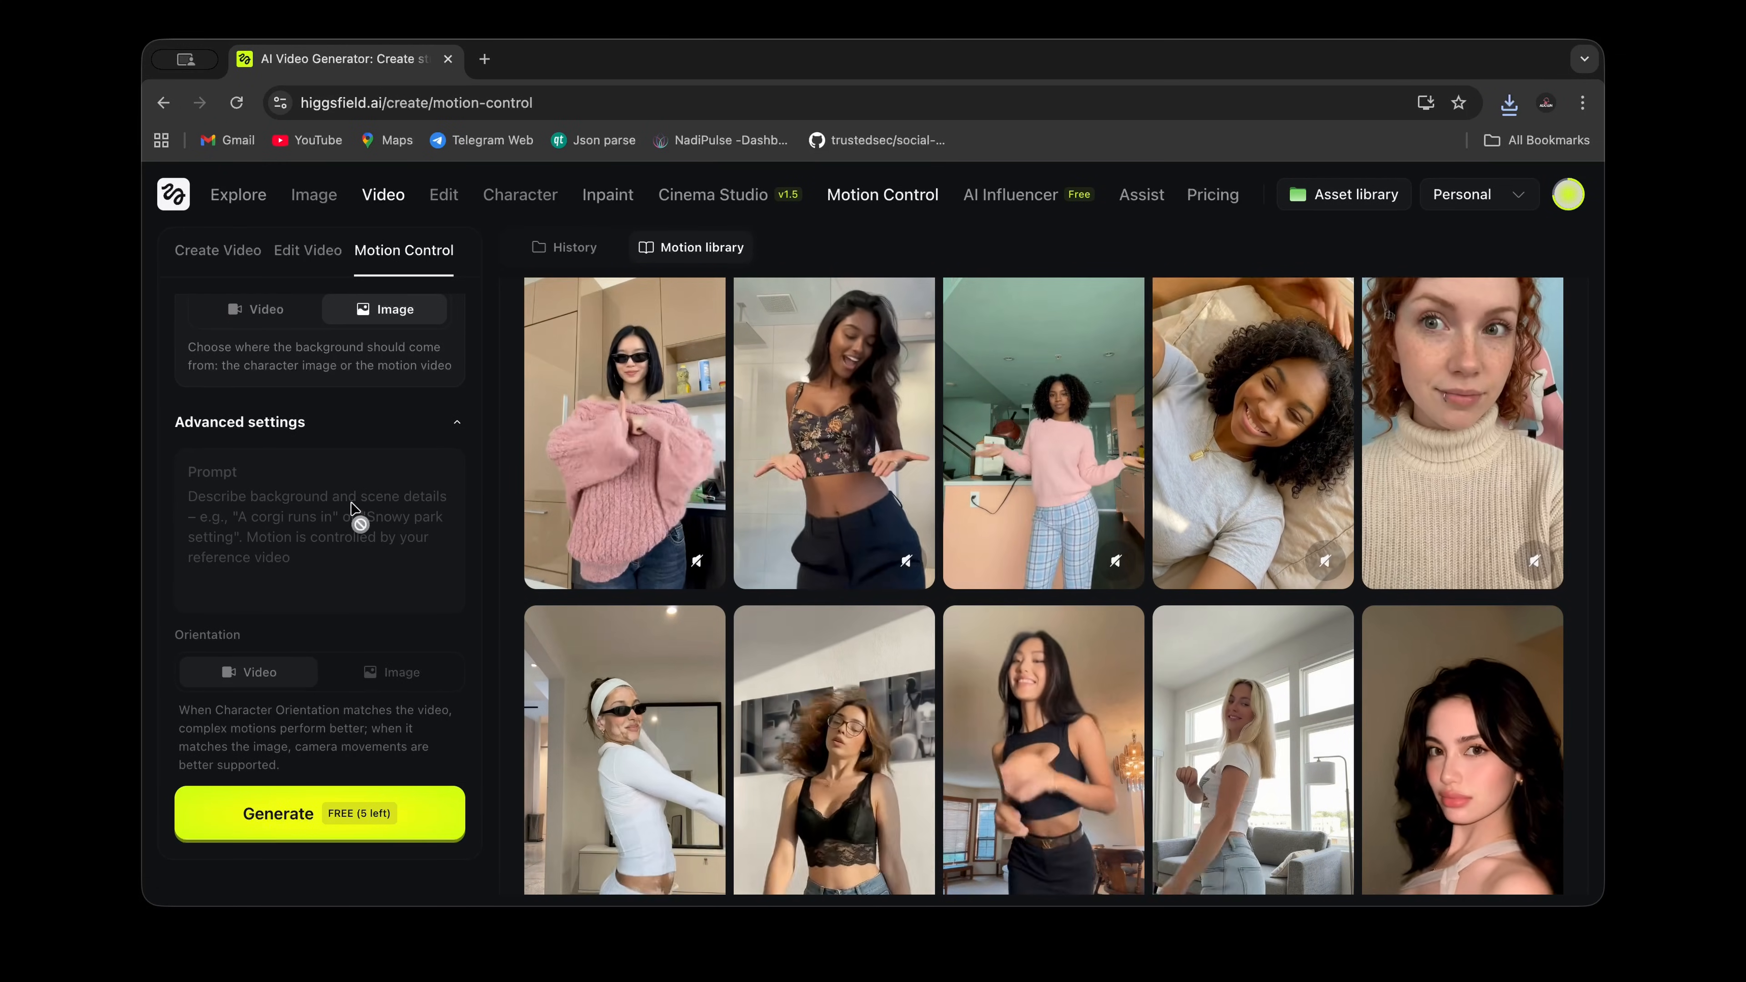
pyautogui.scroll(8, 350, 508)
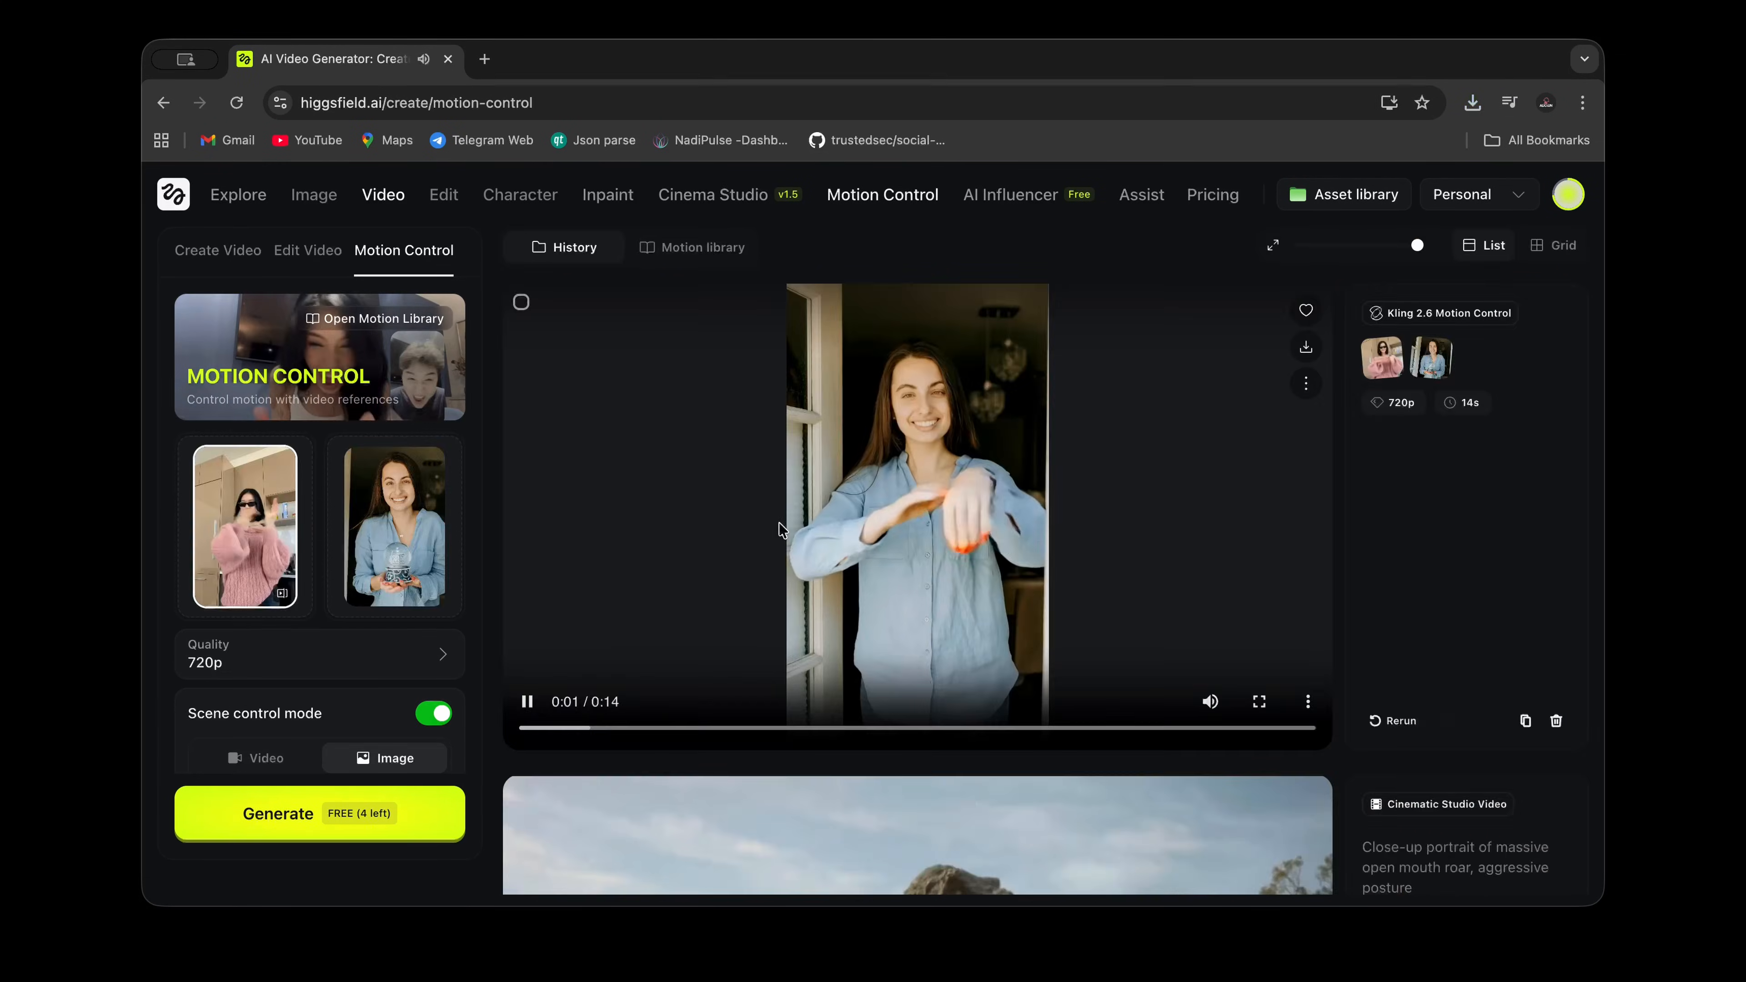
pyautogui.click(1259, 700)
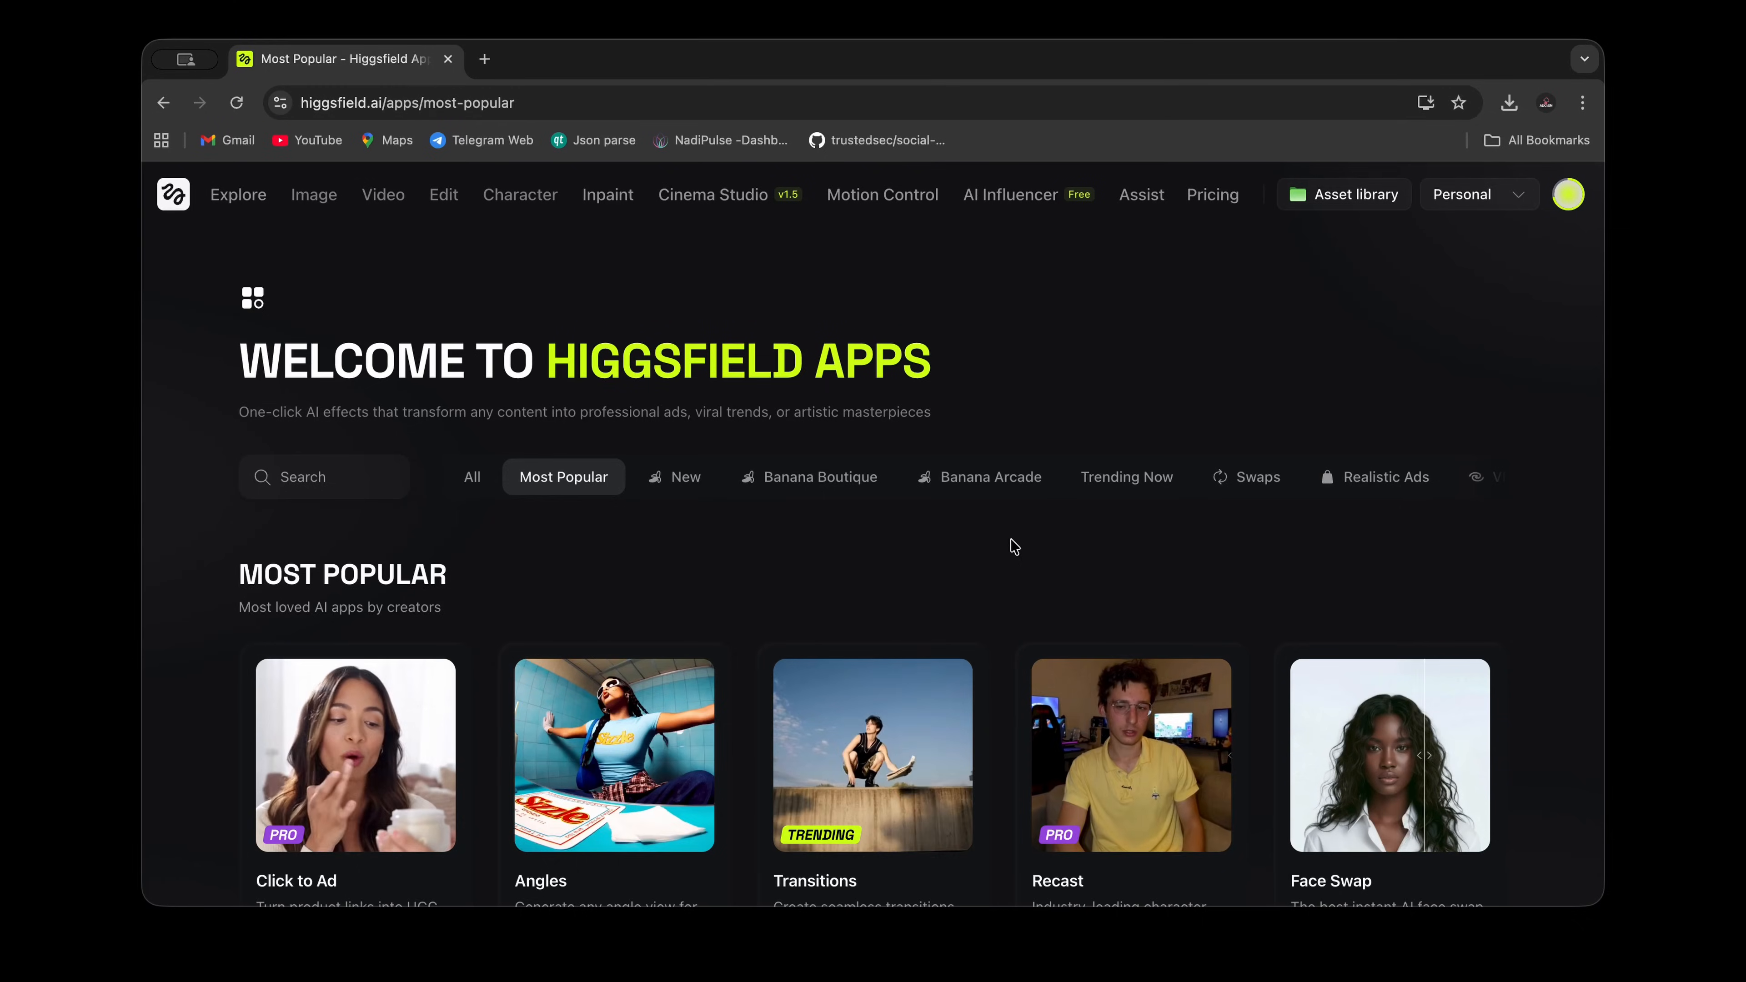
# Step: Open AI Influencer Studio, preview the Skyler and Paris presets, and try the Iguana character type on Paris
pyautogui.click(1010, 207)
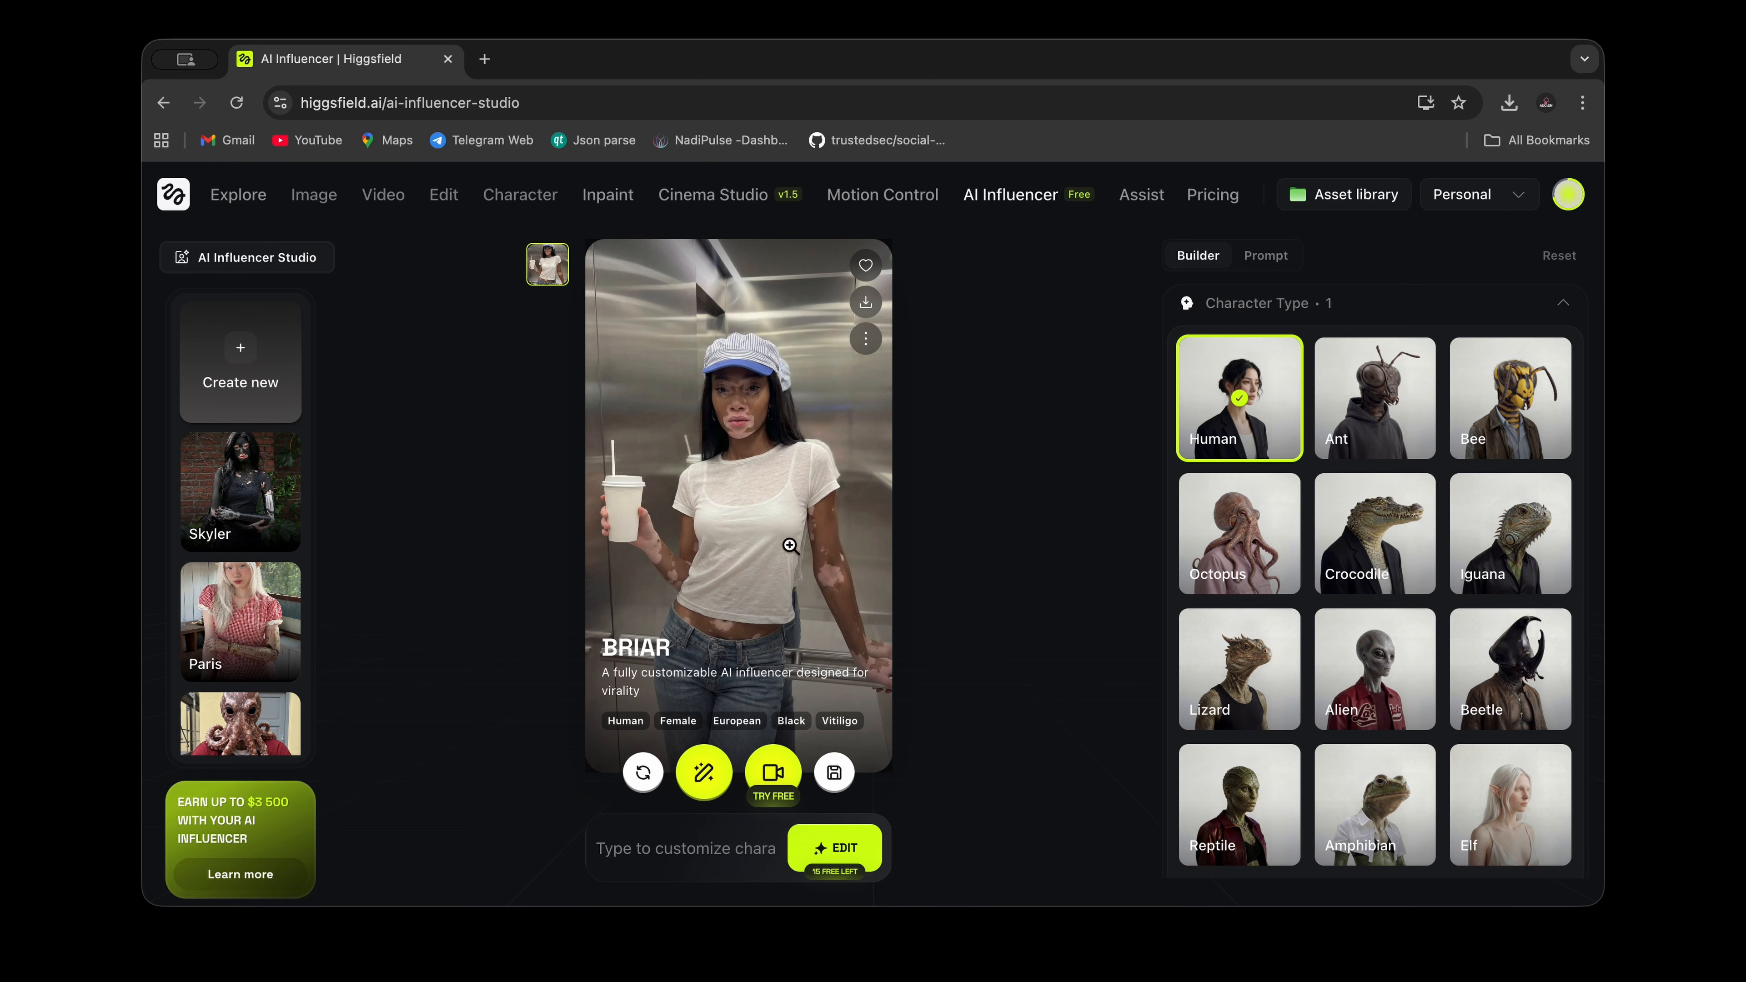
pyautogui.click(245, 504)
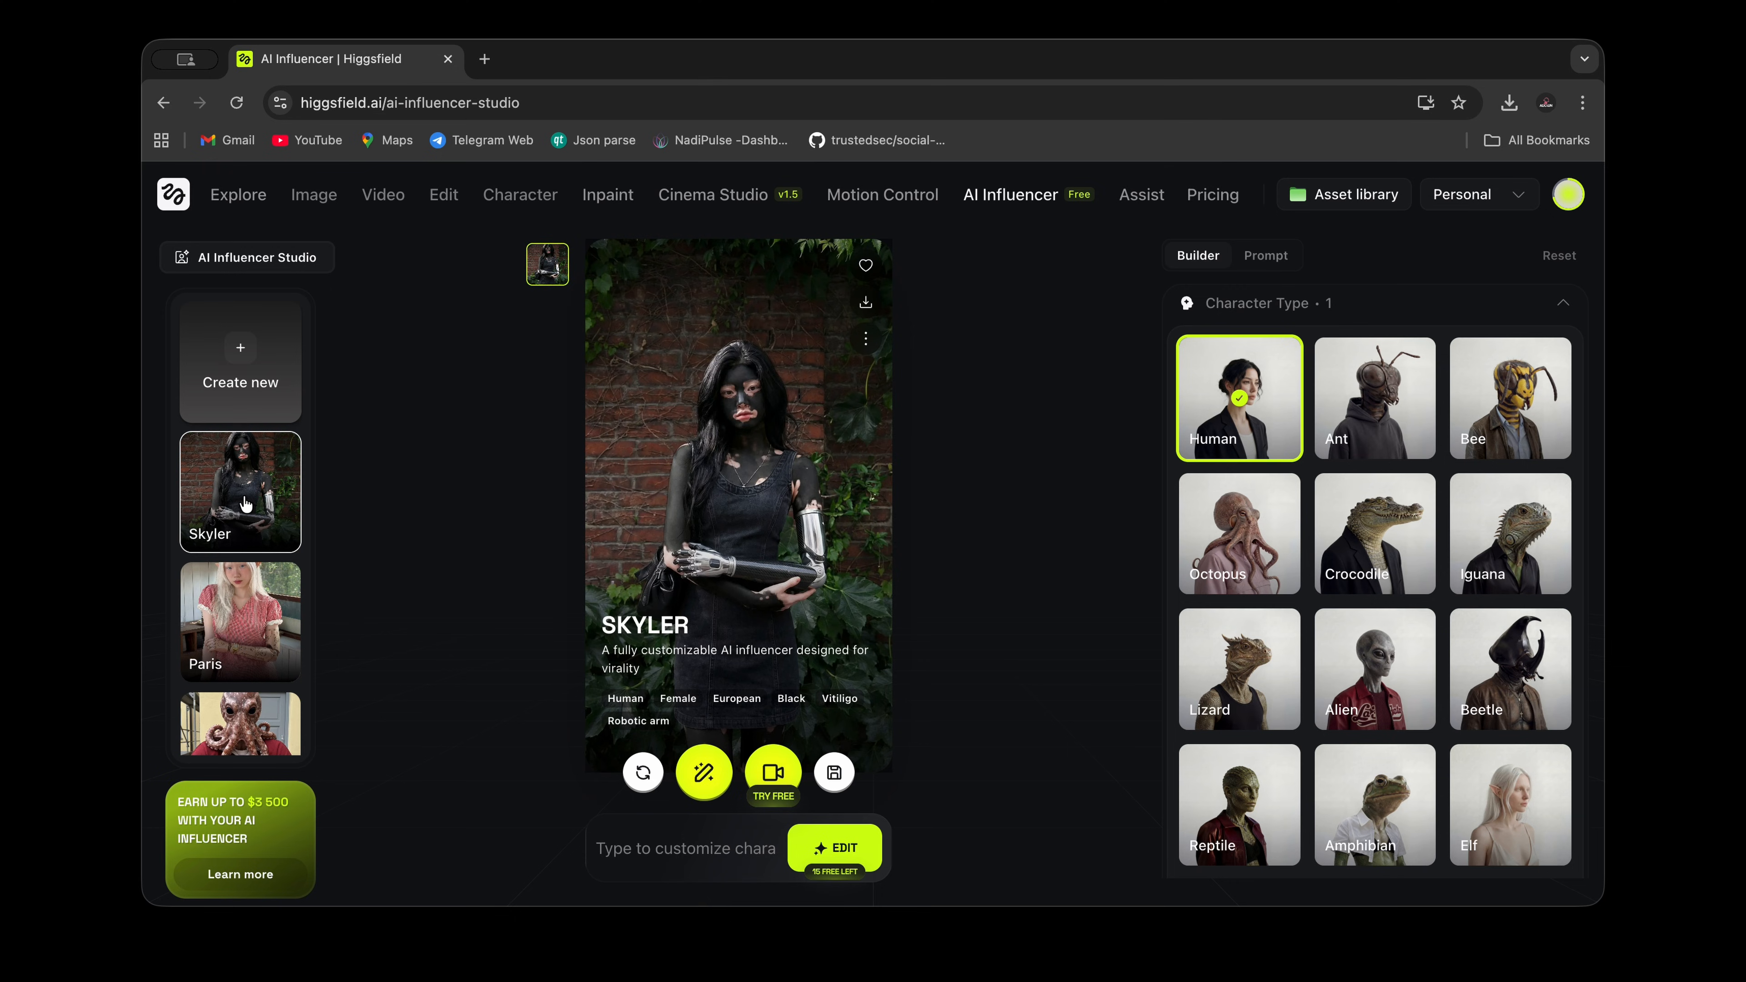
pyautogui.click(245, 617)
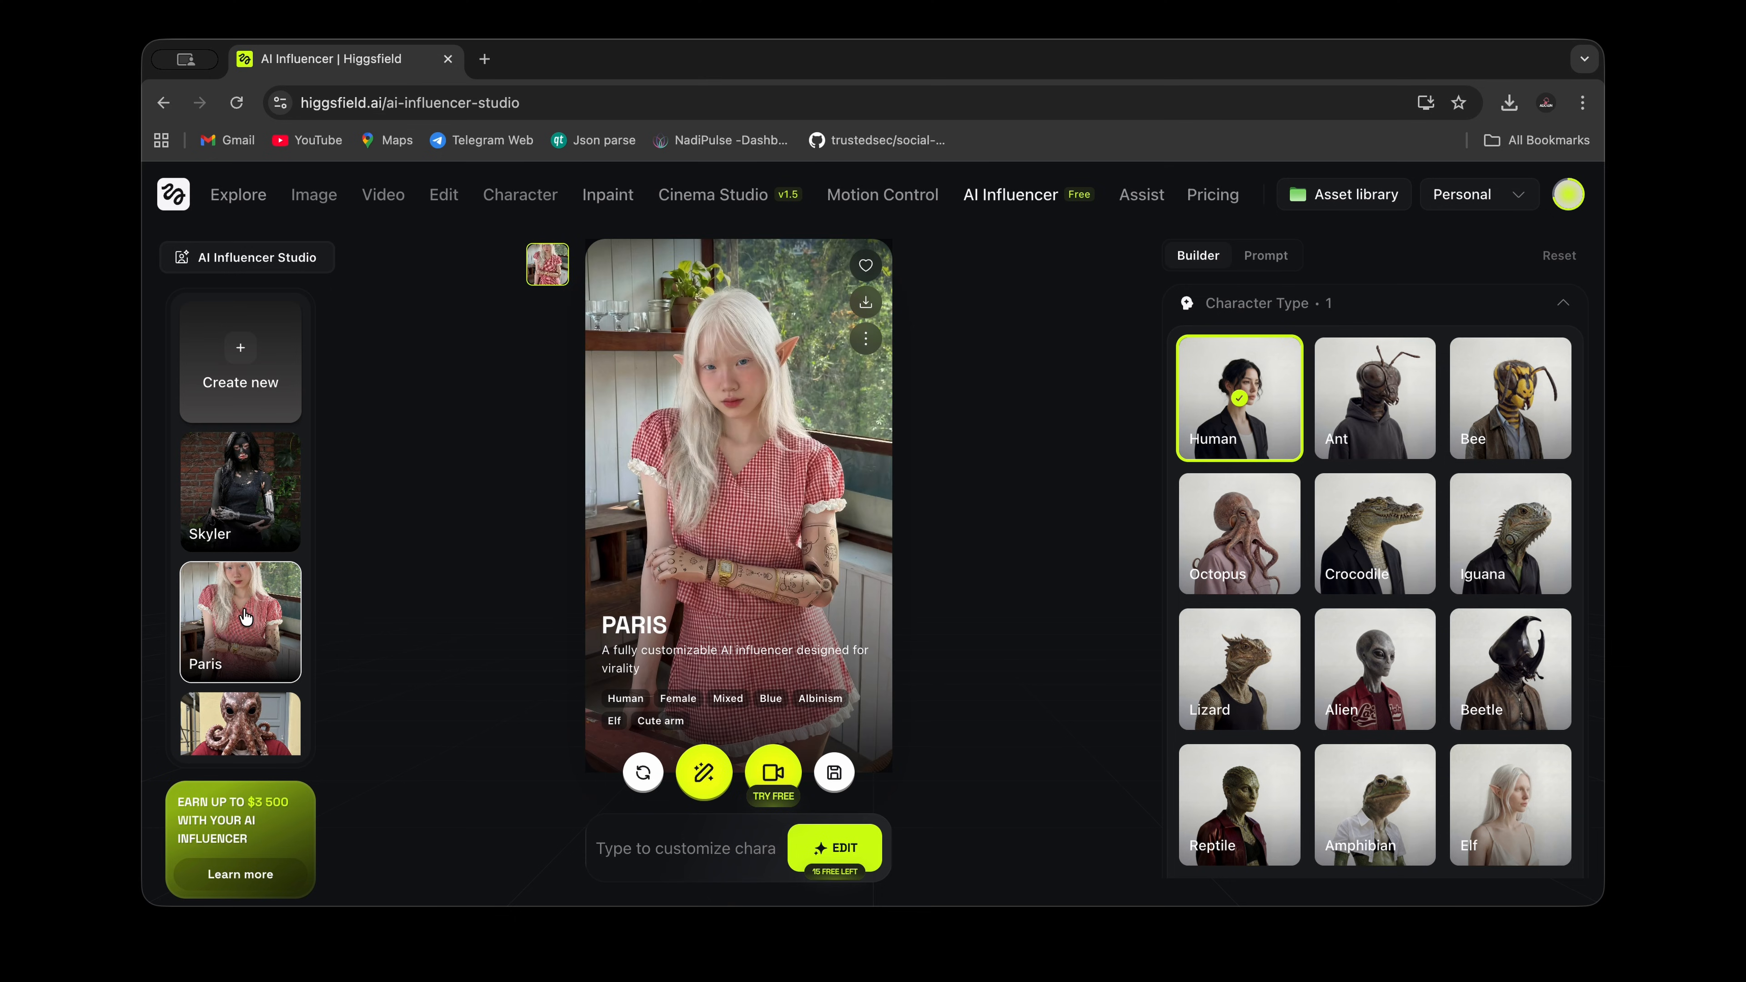
pyautogui.click(816, 858)
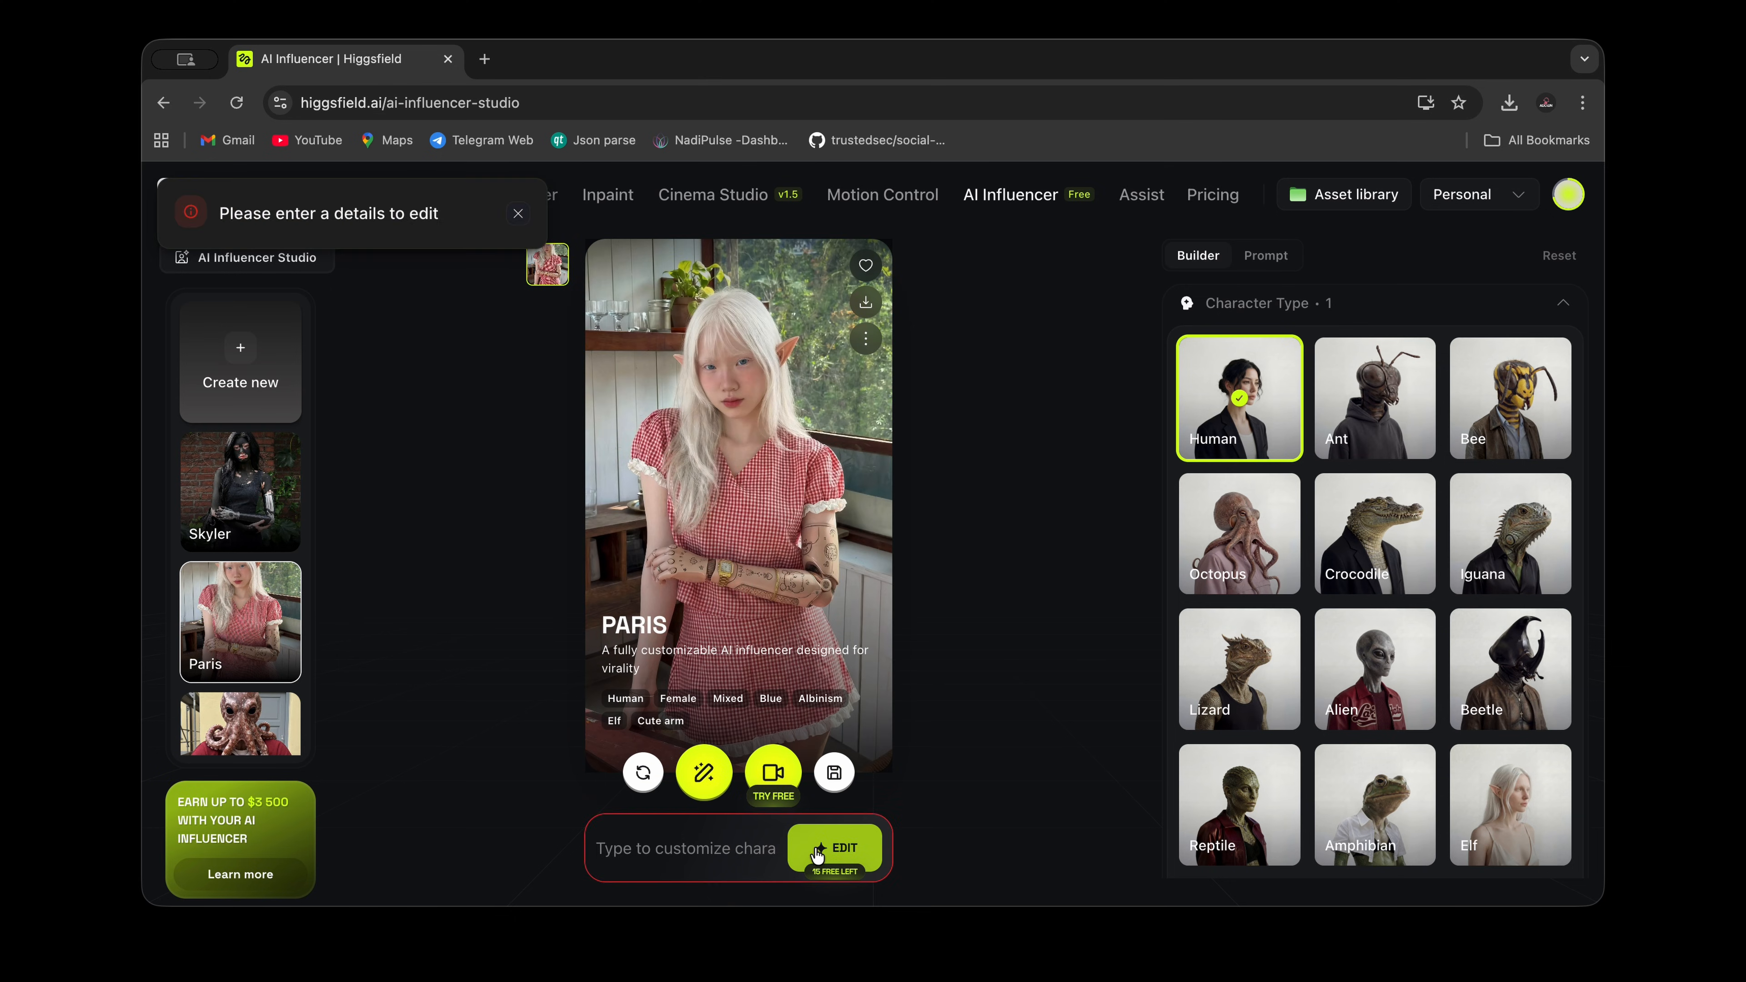
pyautogui.click(1505, 543)
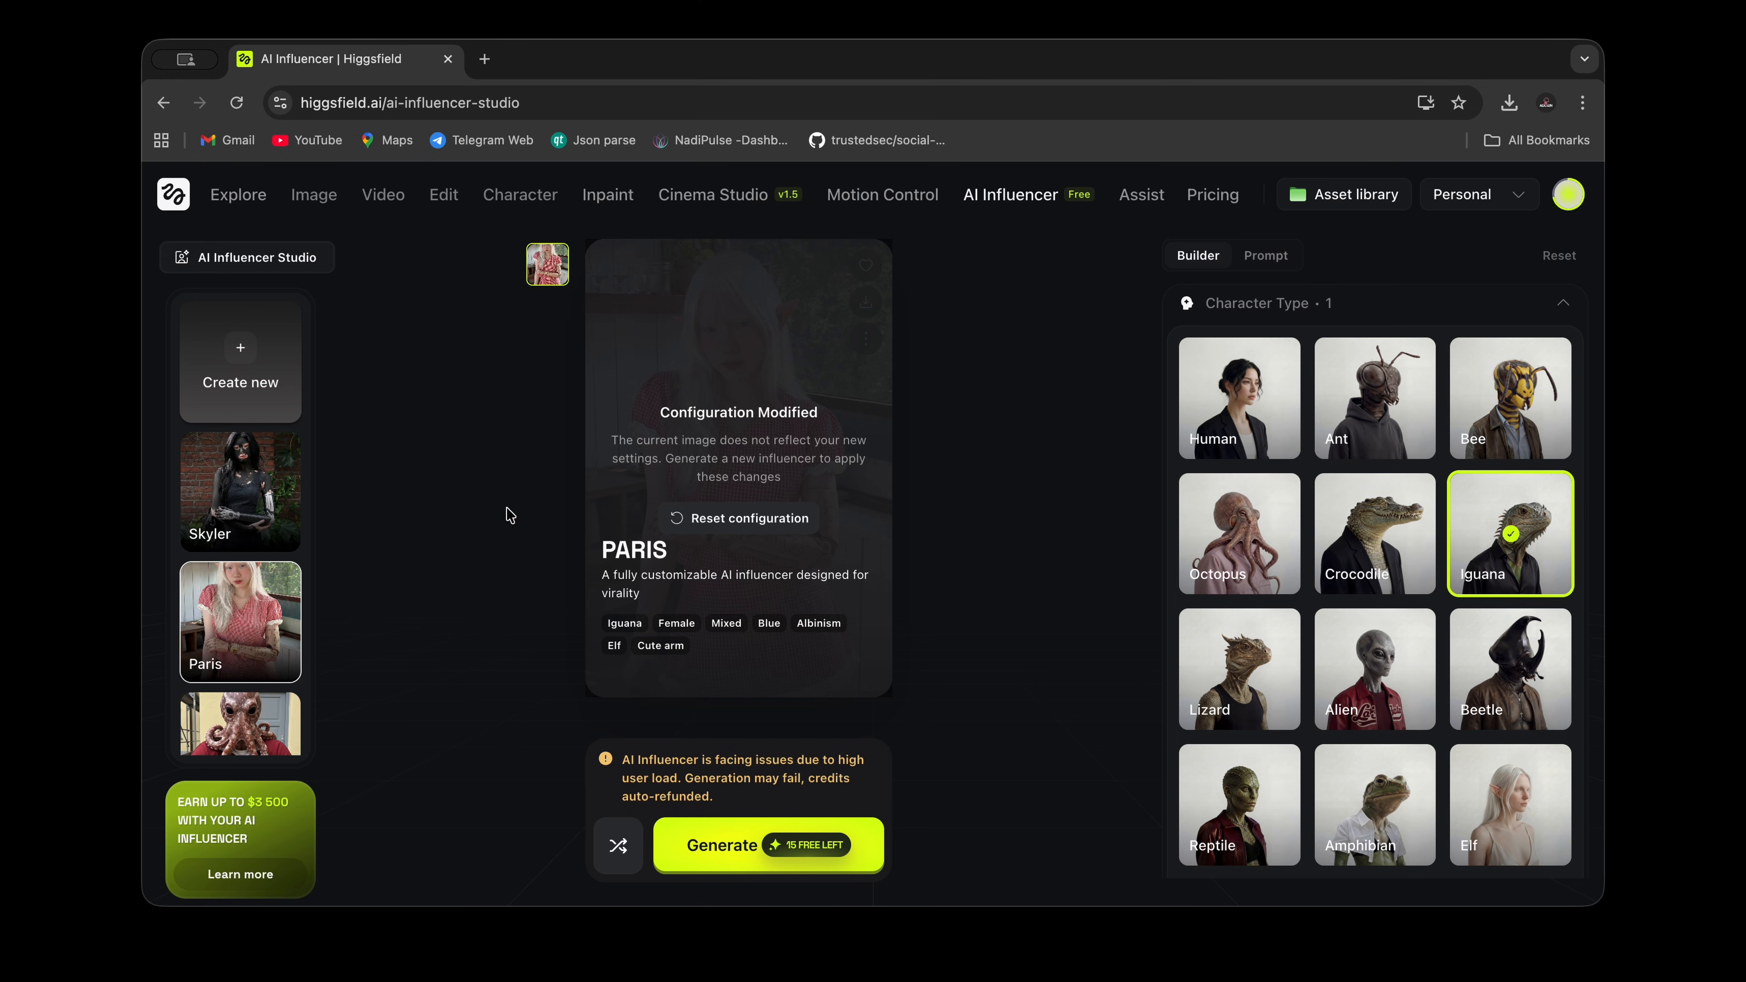
# Step: Preview the Dorian, Amy and Briar influencer presets one after another
pyautogui.scroll(-2, 244, 666)
pyautogui.click(248, 636)
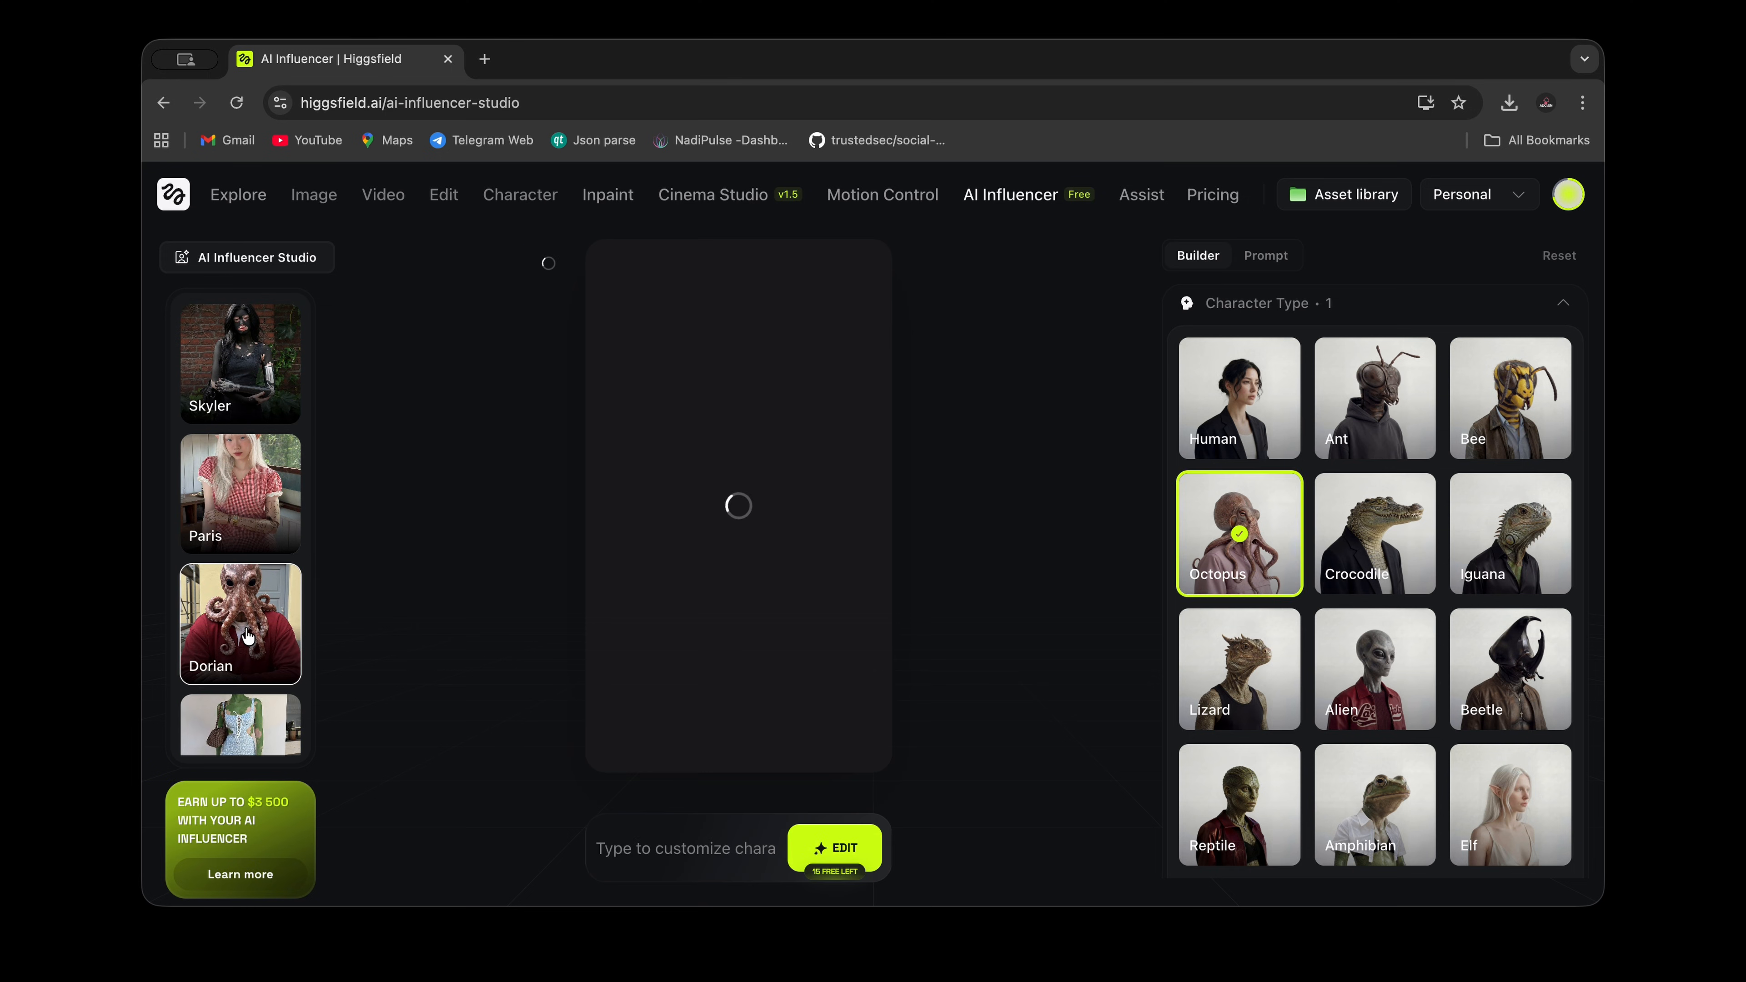
pyautogui.scroll(-3, 247, 637)
pyautogui.scroll(-1, 247, 636)
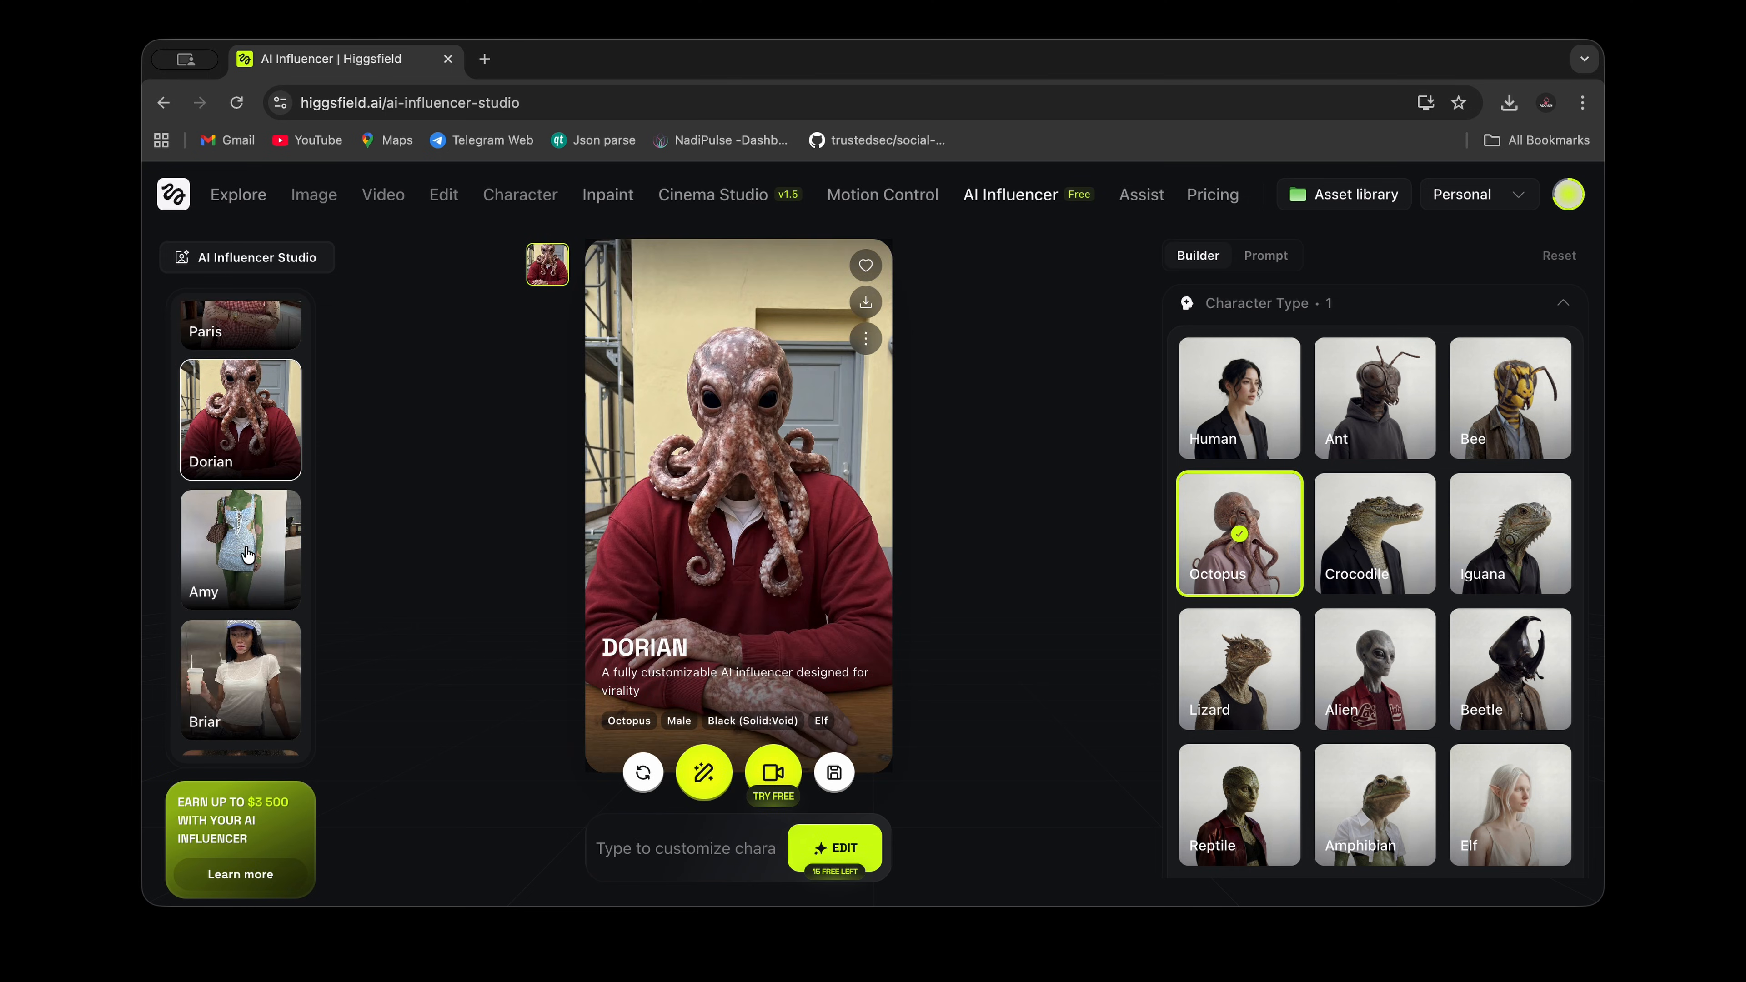
pyautogui.click(247, 556)
pyautogui.click(248, 703)
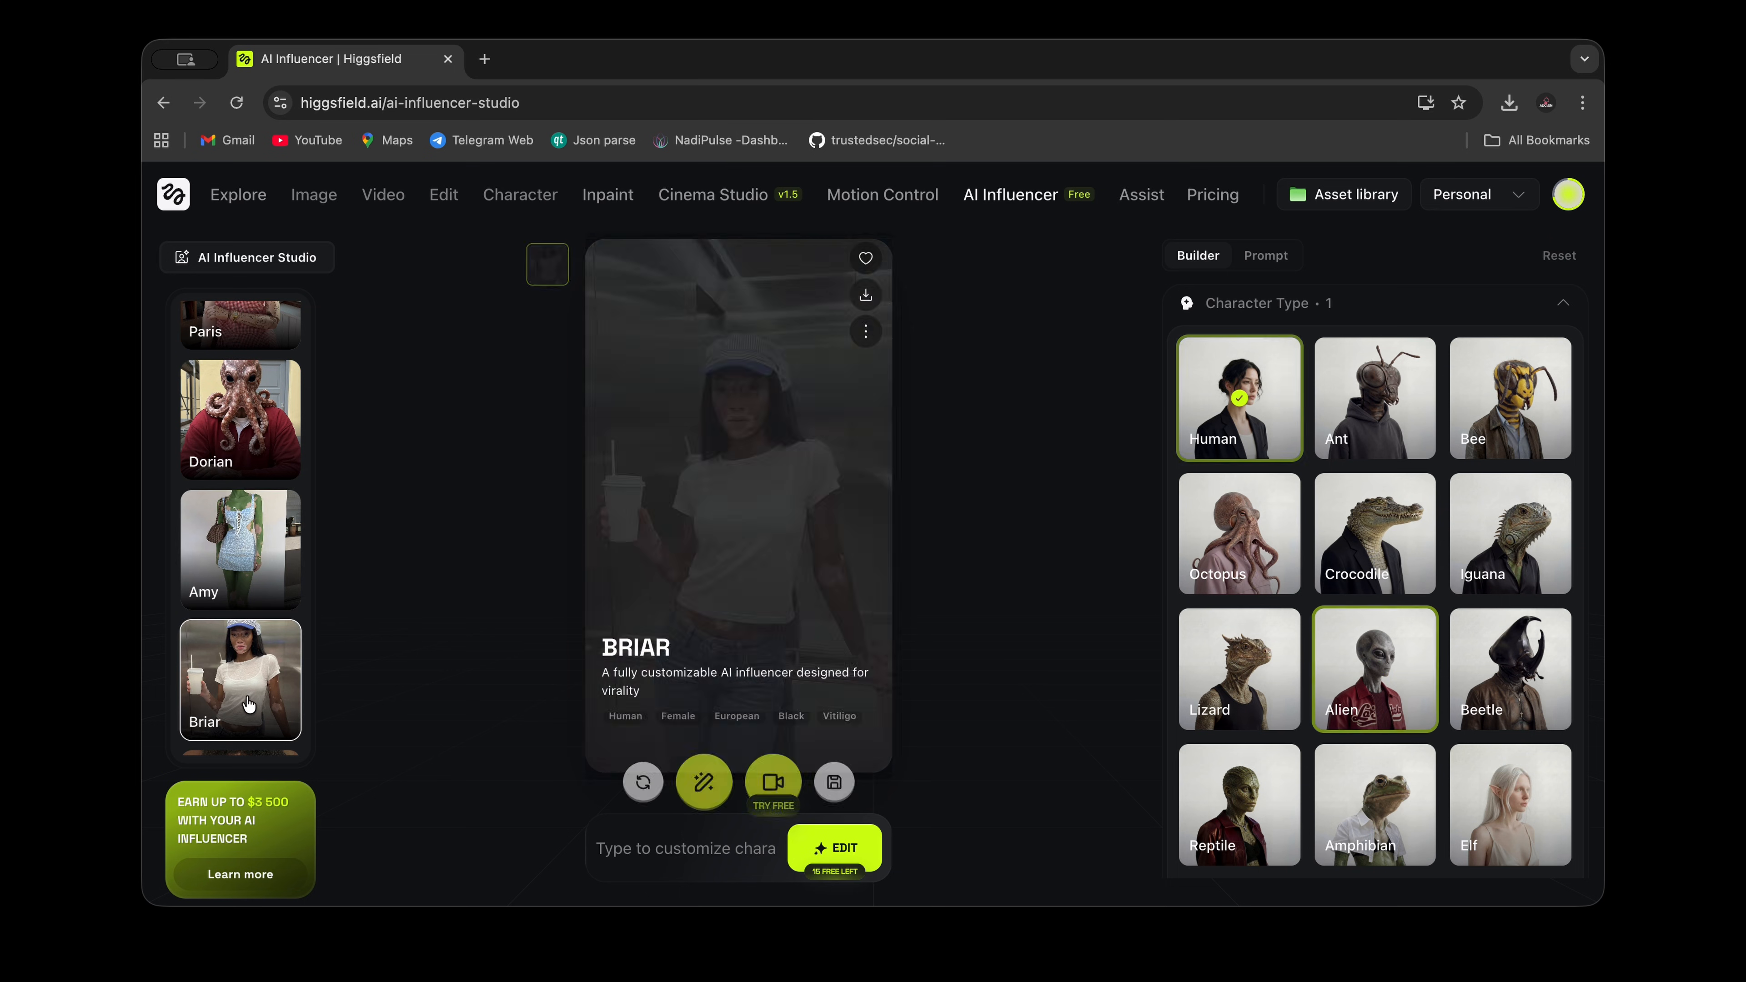
# Step: Return to the Higgsfield home page and browse the Mixed Media and Visual Effects galleries
pyautogui.click(182, 202)
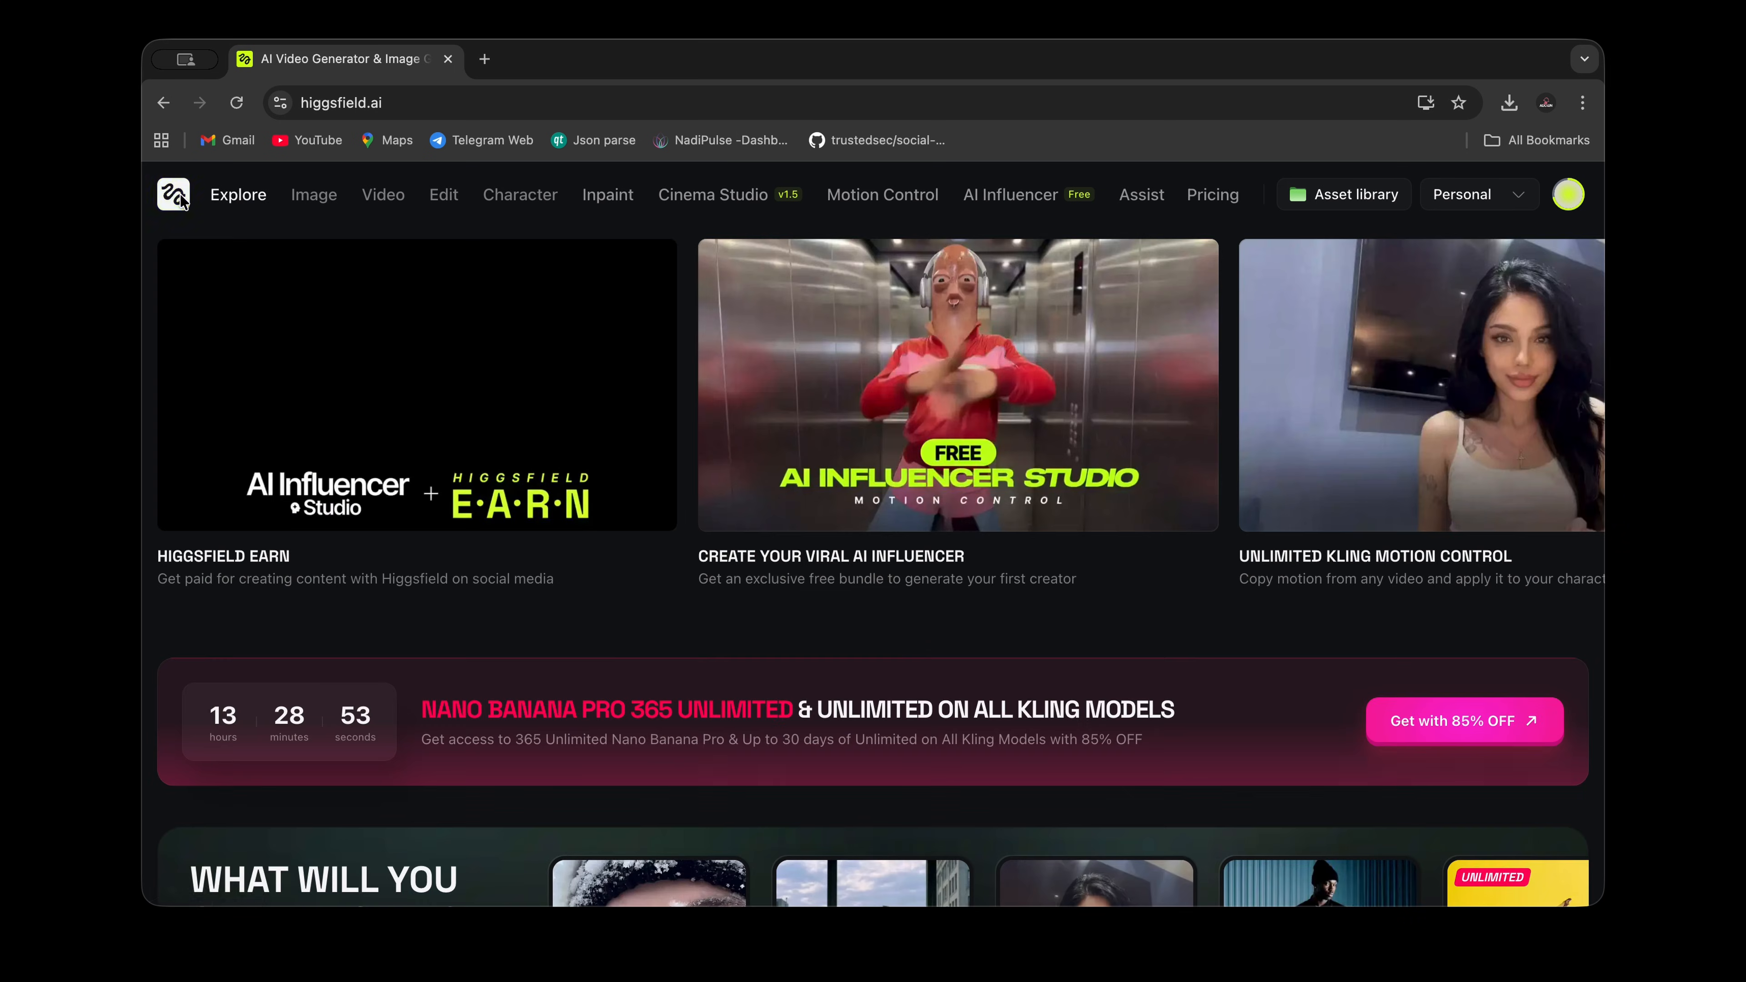
pyautogui.scroll(-10, 413, 508)
pyautogui.scroll(-15, 412, 508)
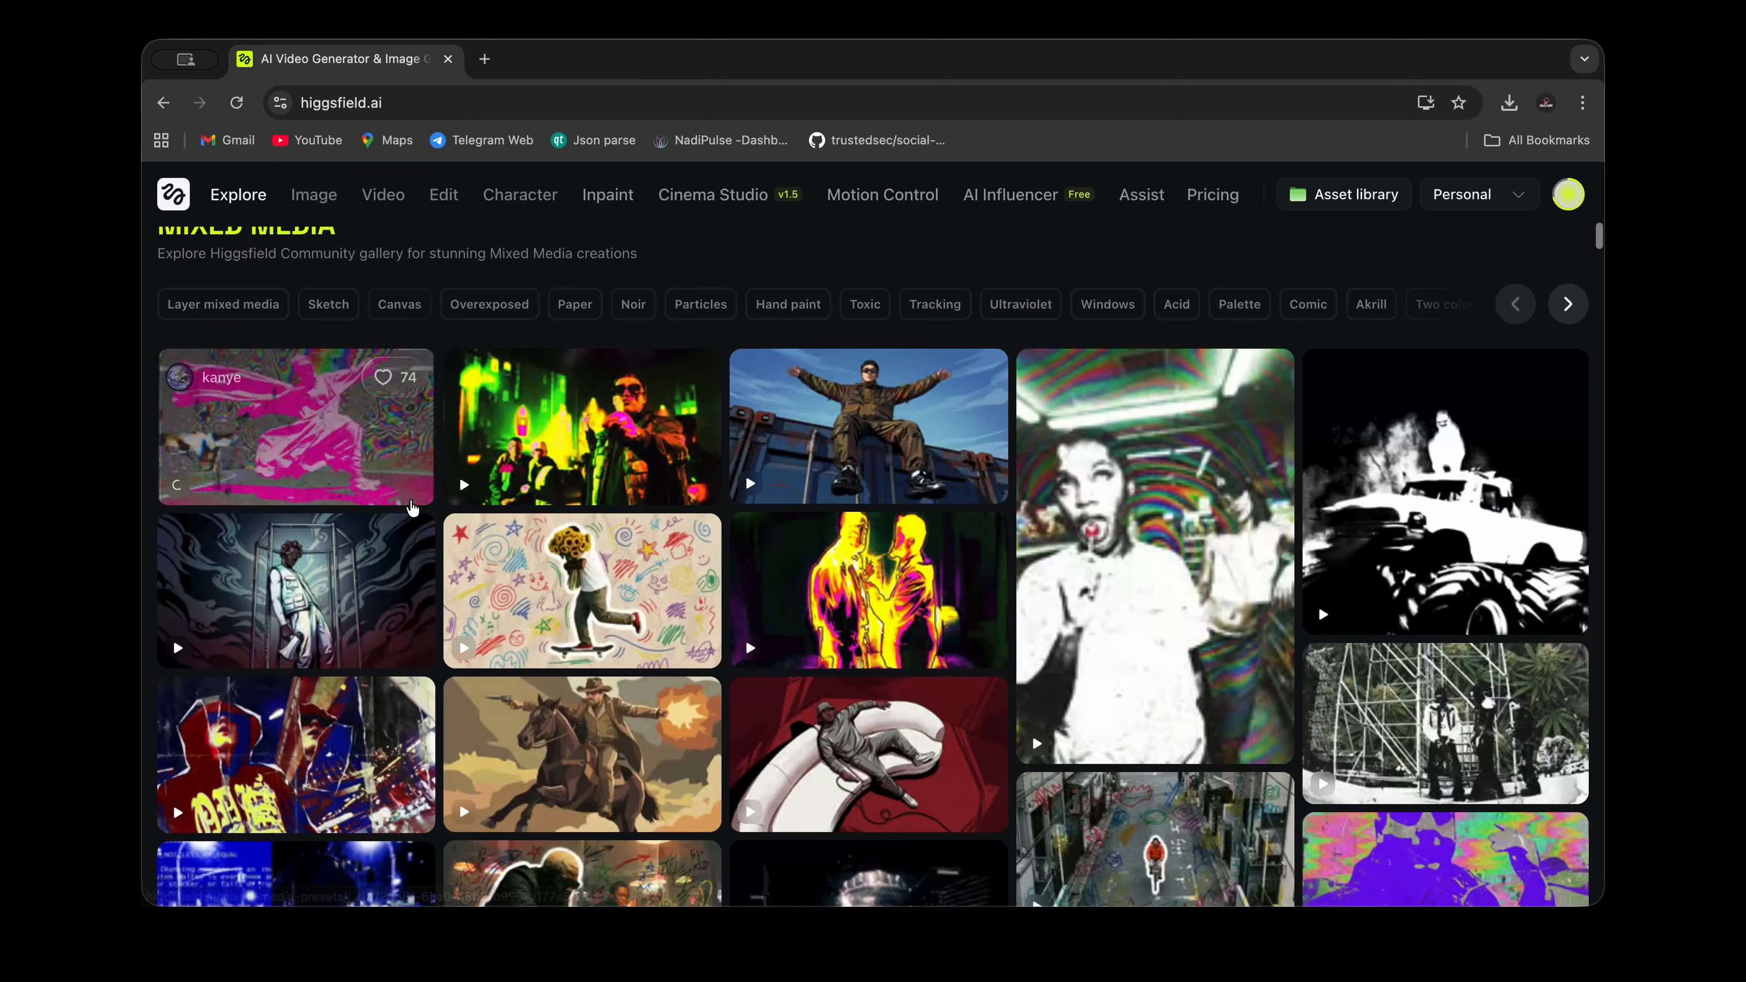
pyautogui.scroll(-10, 413, 508)
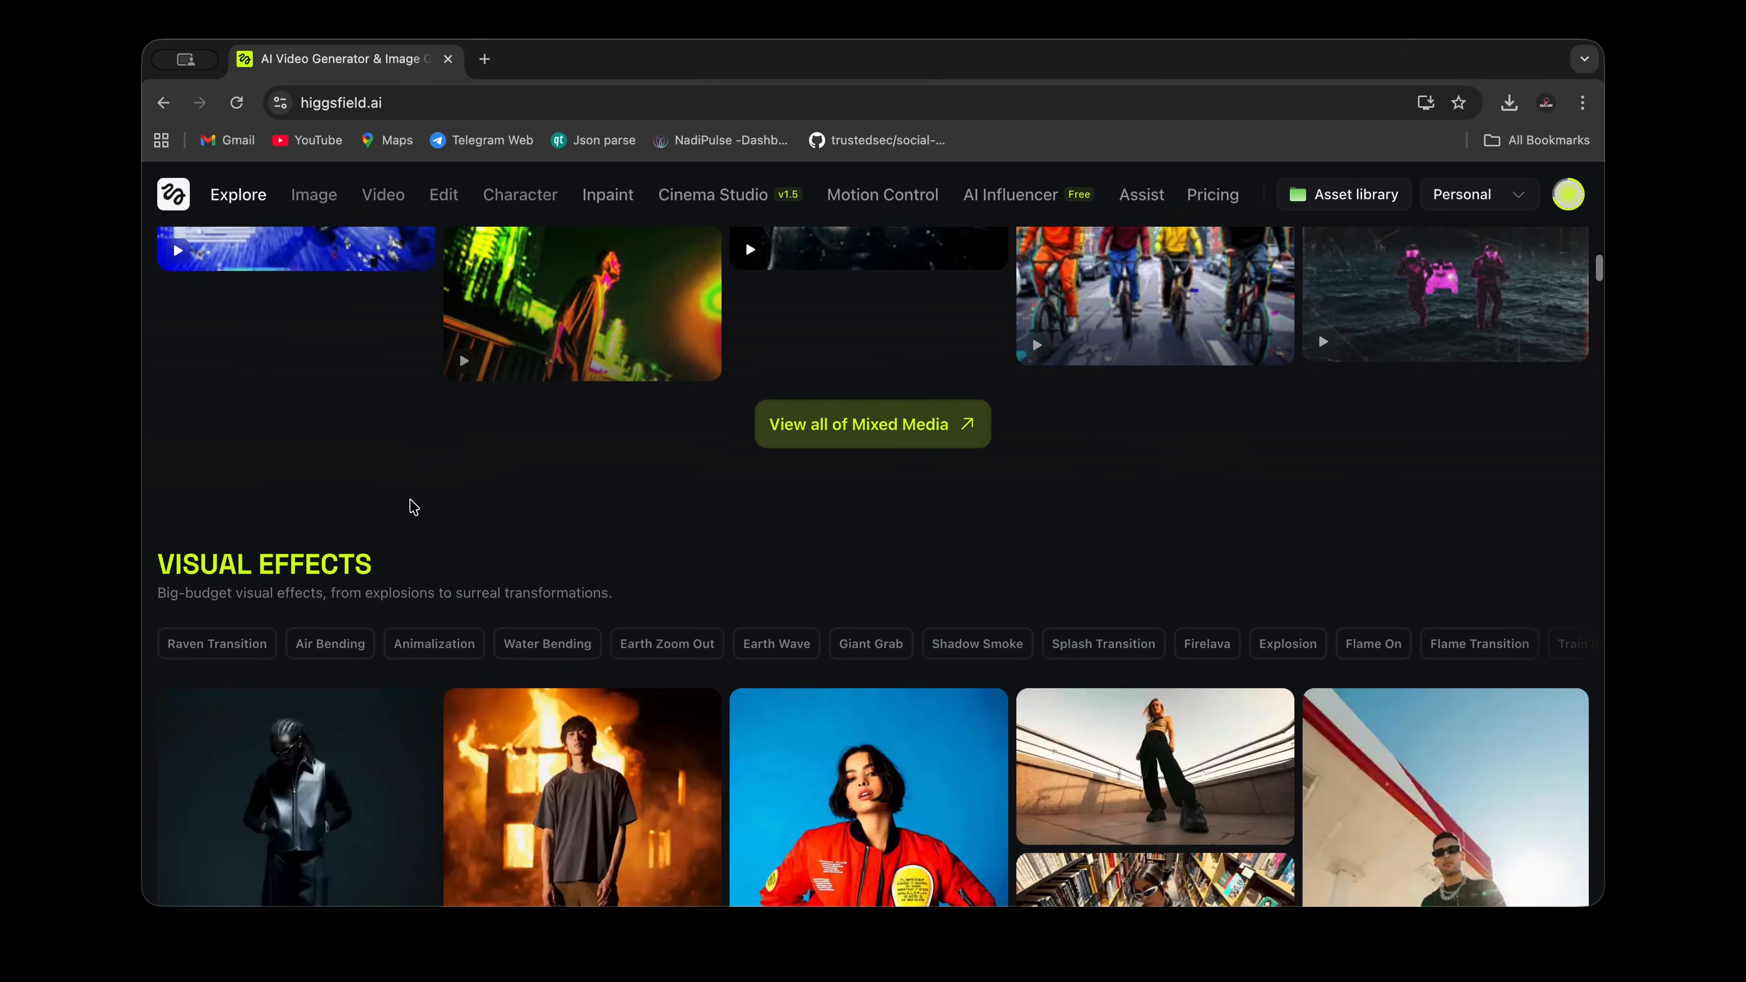